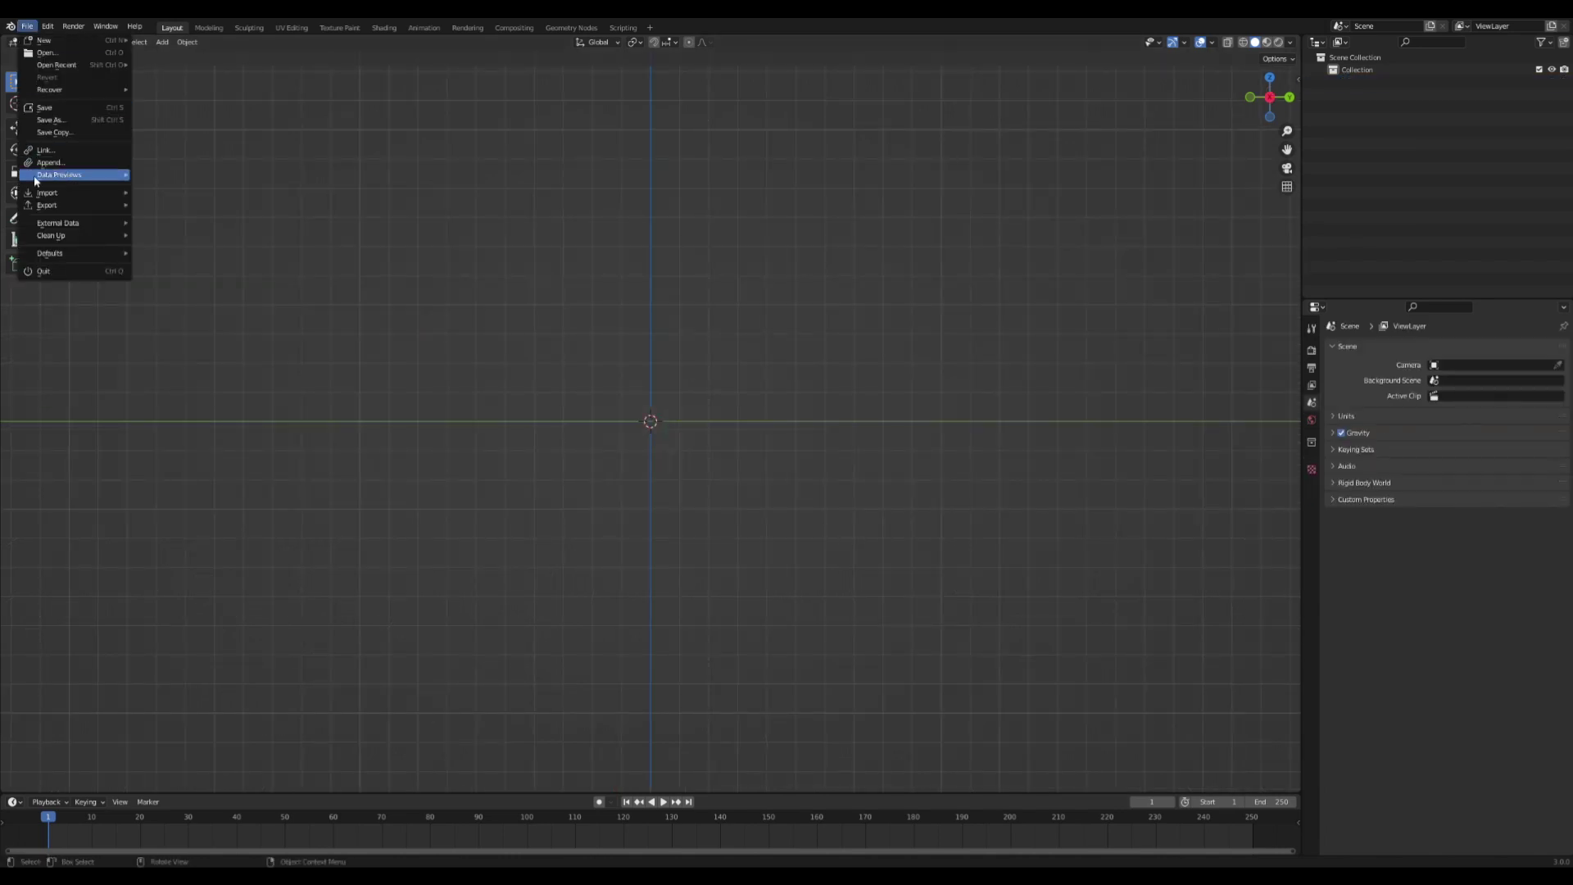
# Import the Buildings LoRes image as a plane and scale it up to about 5.95 from the front view.
pyautogui.moveTo(51, 196)
pyautogui.click(218, 339)
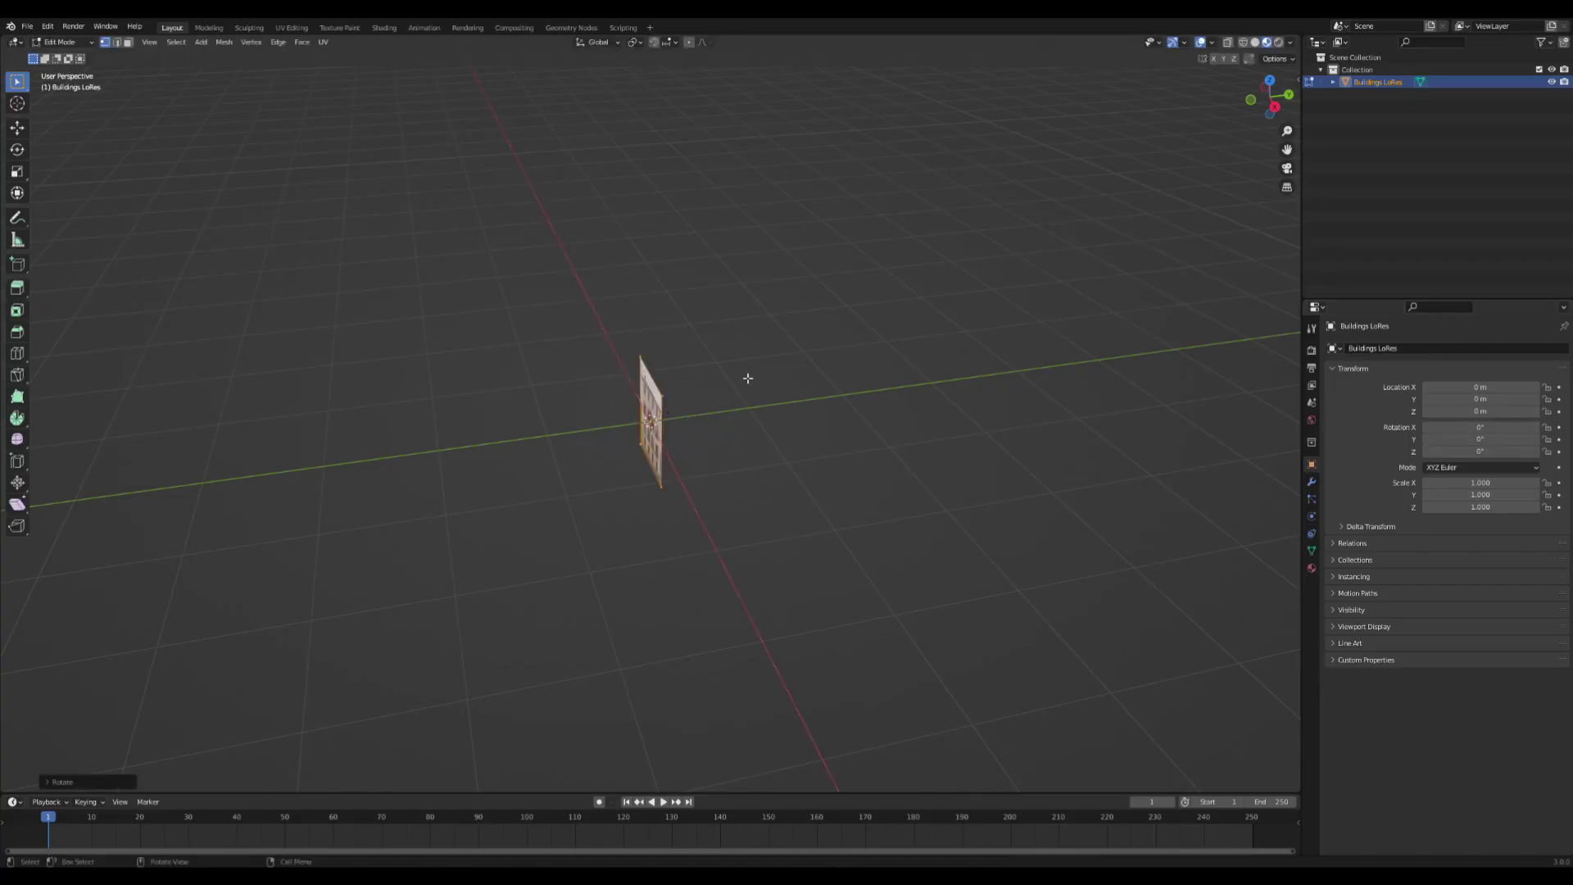
pyautogui.press('KP_1')
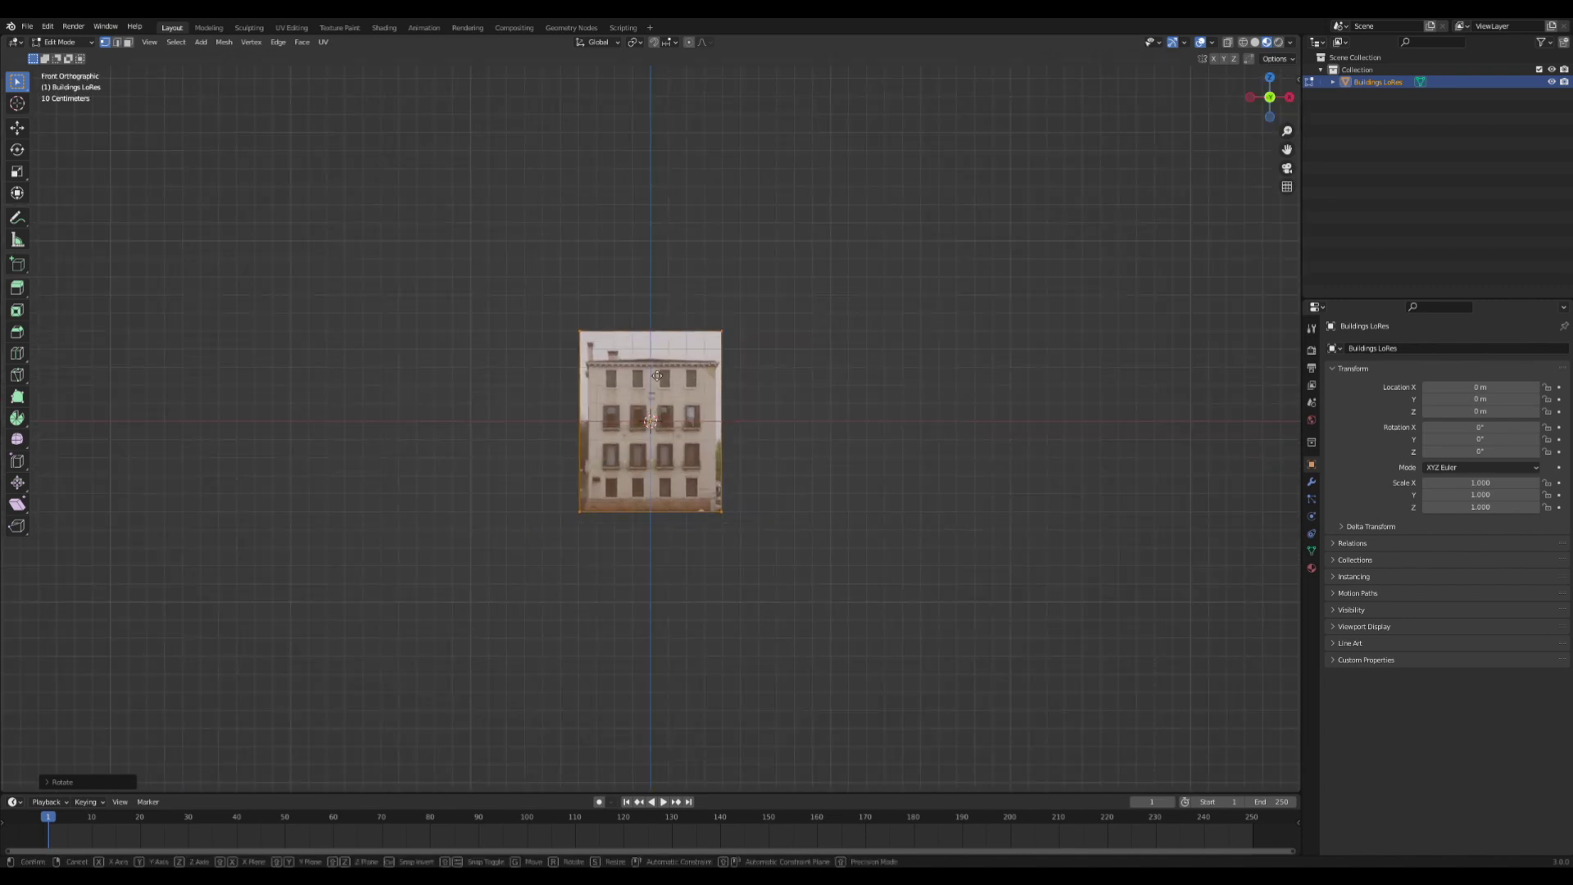
pyautogui.press('Tab')
pyautogui.press('s')
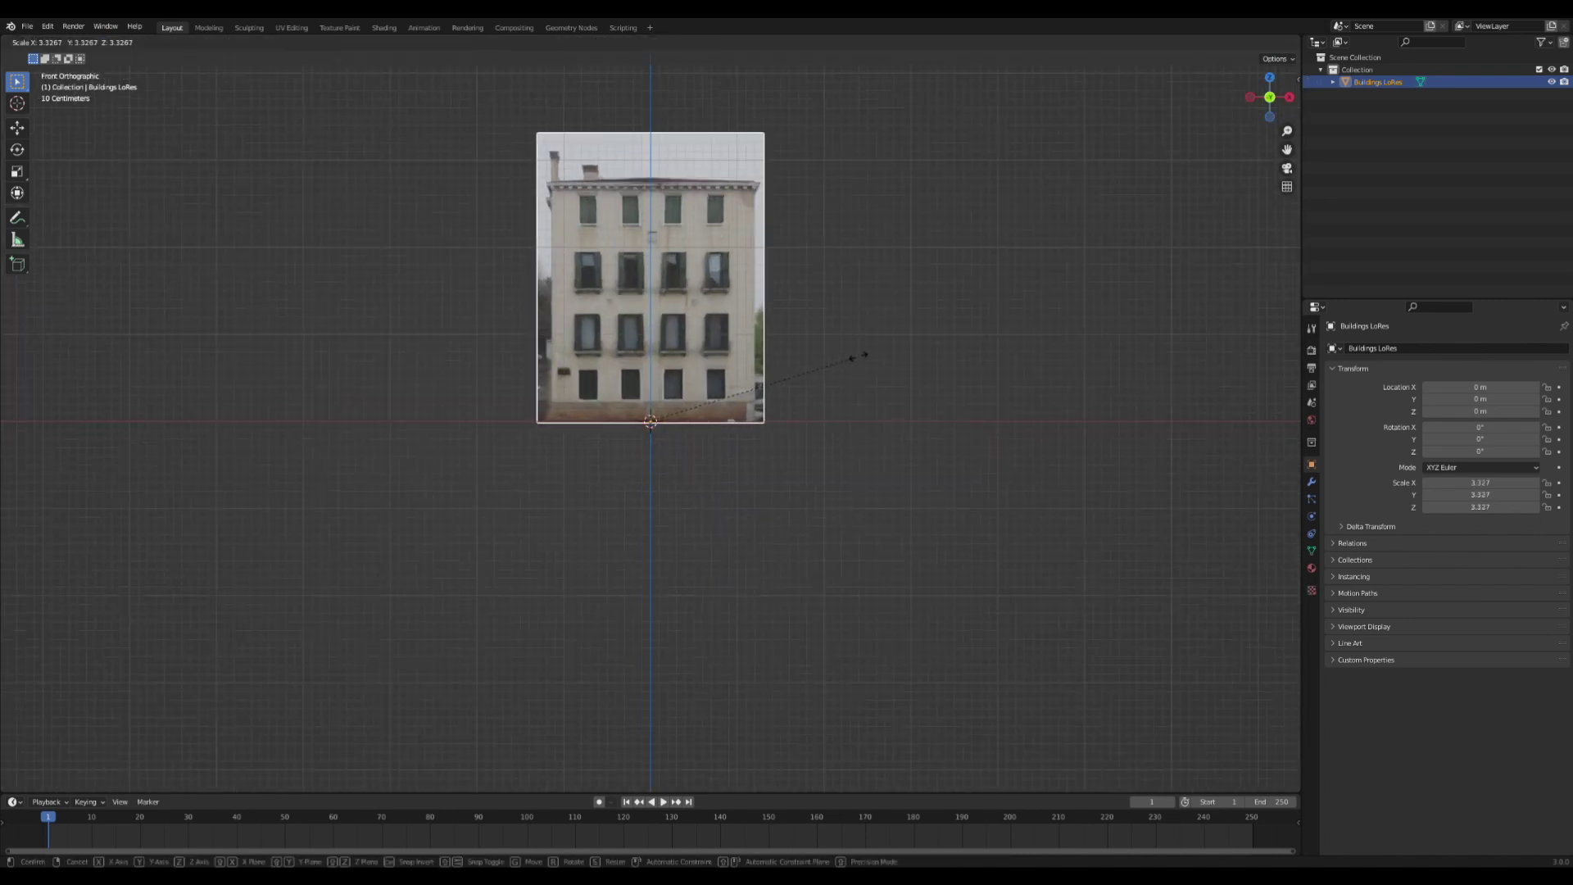
pyautogui.click(1025, 316)
# Add a cube as a size reference and raise it along Z so it stands at the facade's base.
pyautogui.hotkey('shift', 'a')
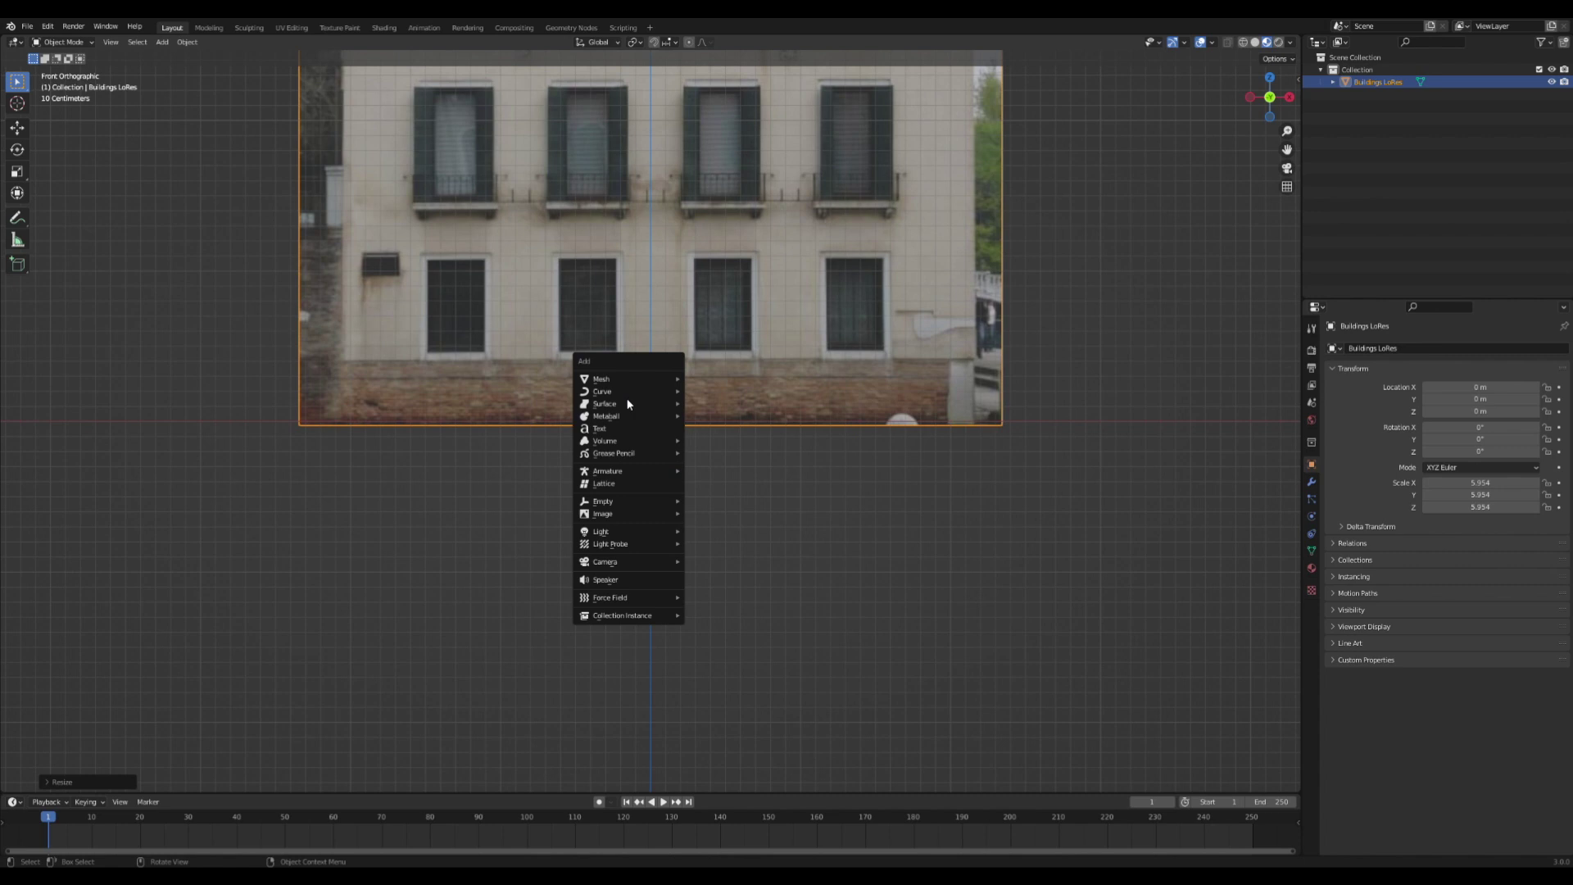
pyautogui.moveTo(647, 378)
pyautogui.click(730, 391)
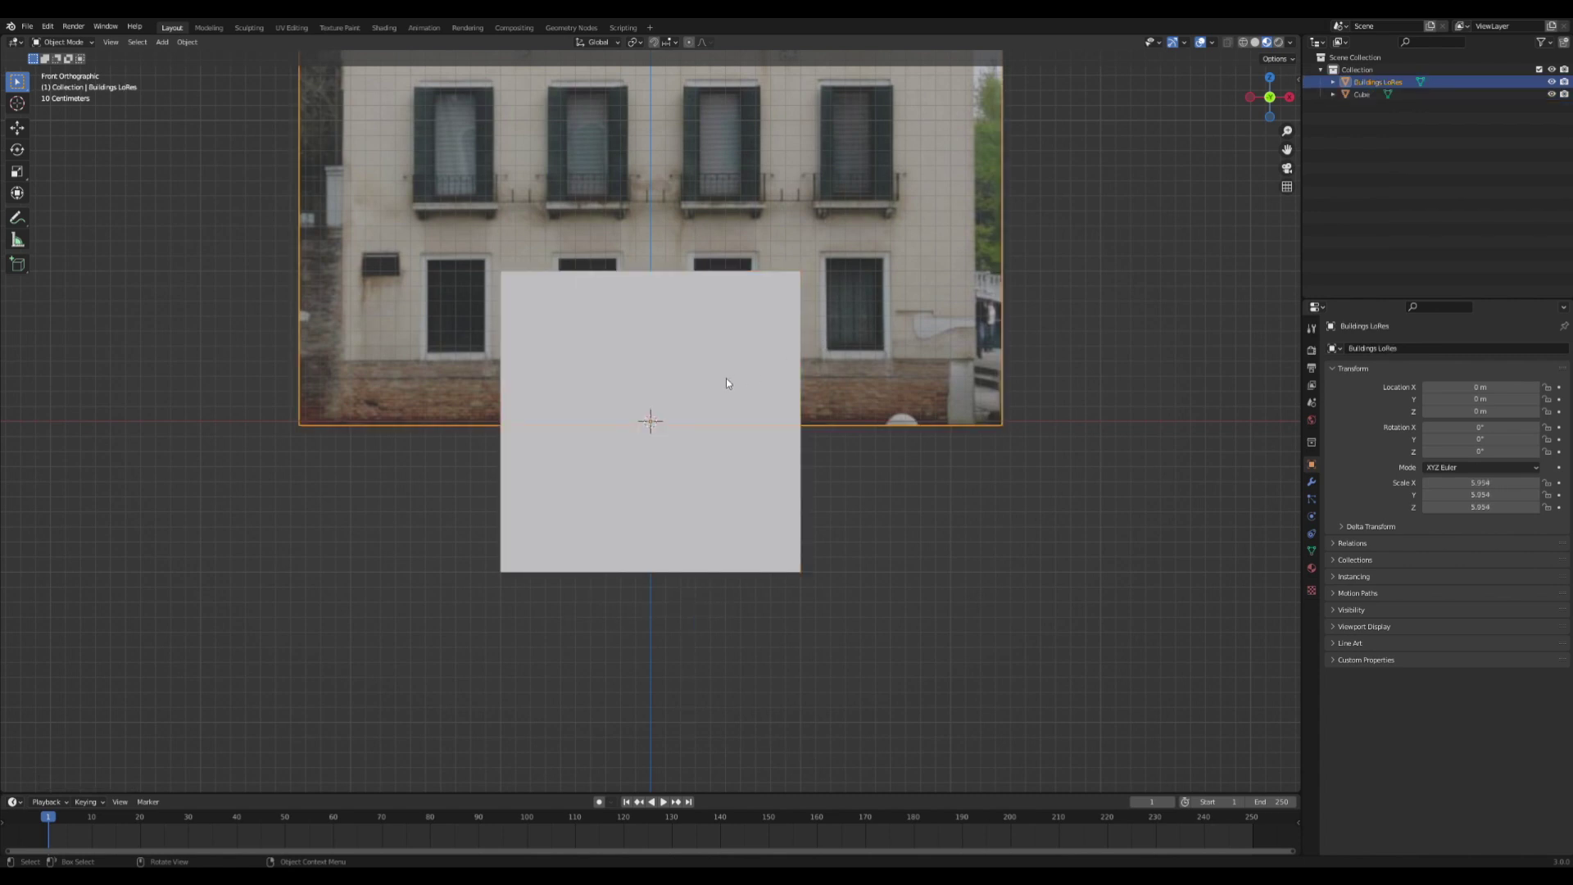
pyautogui.scroll(-2, 726, 383)
pyautogui.press('g')
pyautogui.press('z')
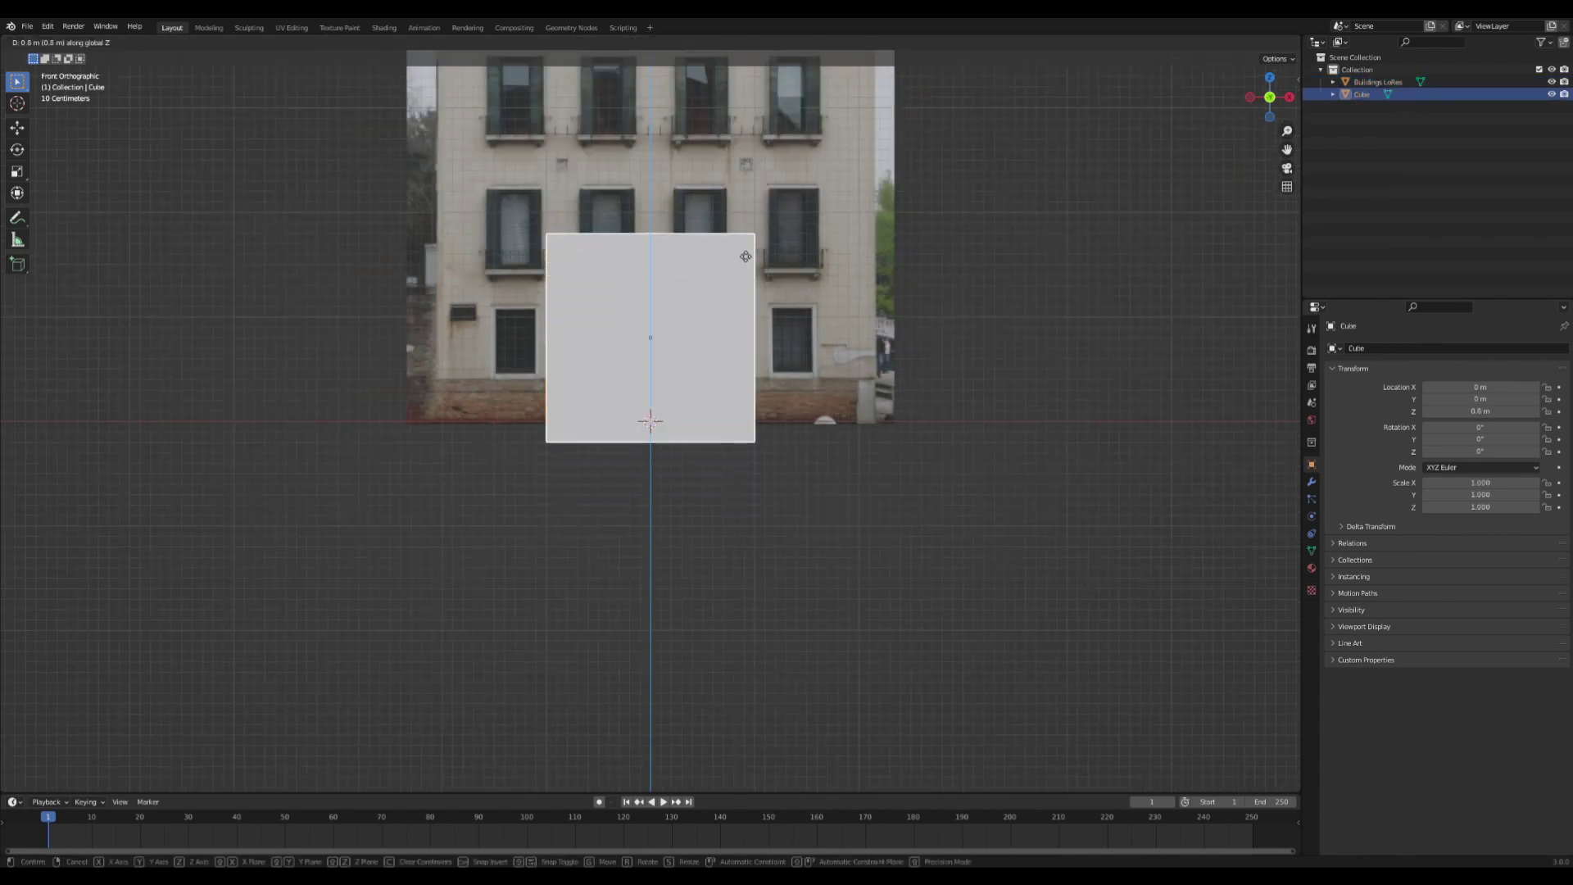
pyautogui.click(751, 240)
# Scale the building plane up to about 11.85, using the cube as the size reference.
pyautogui.click(789, 243)
pyautogui.scroll(-5, 761, 286)
pyautogui.press('s')
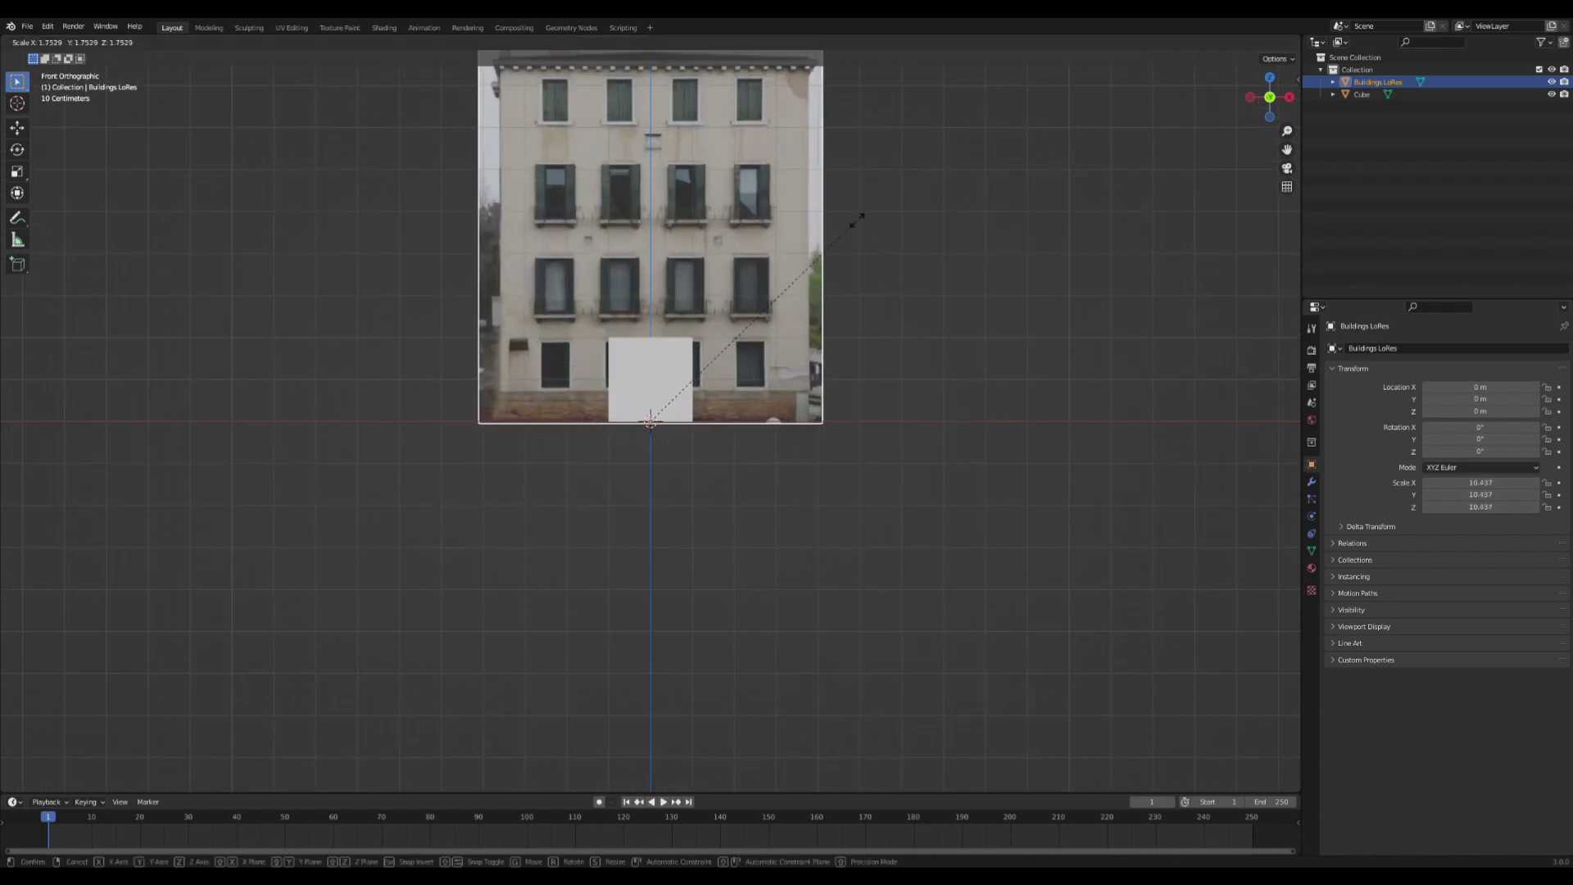
pyautogui.click(829, 320)
# Apply the scale of the building plane.
pyautogui.scroll(-3, 674, 391)
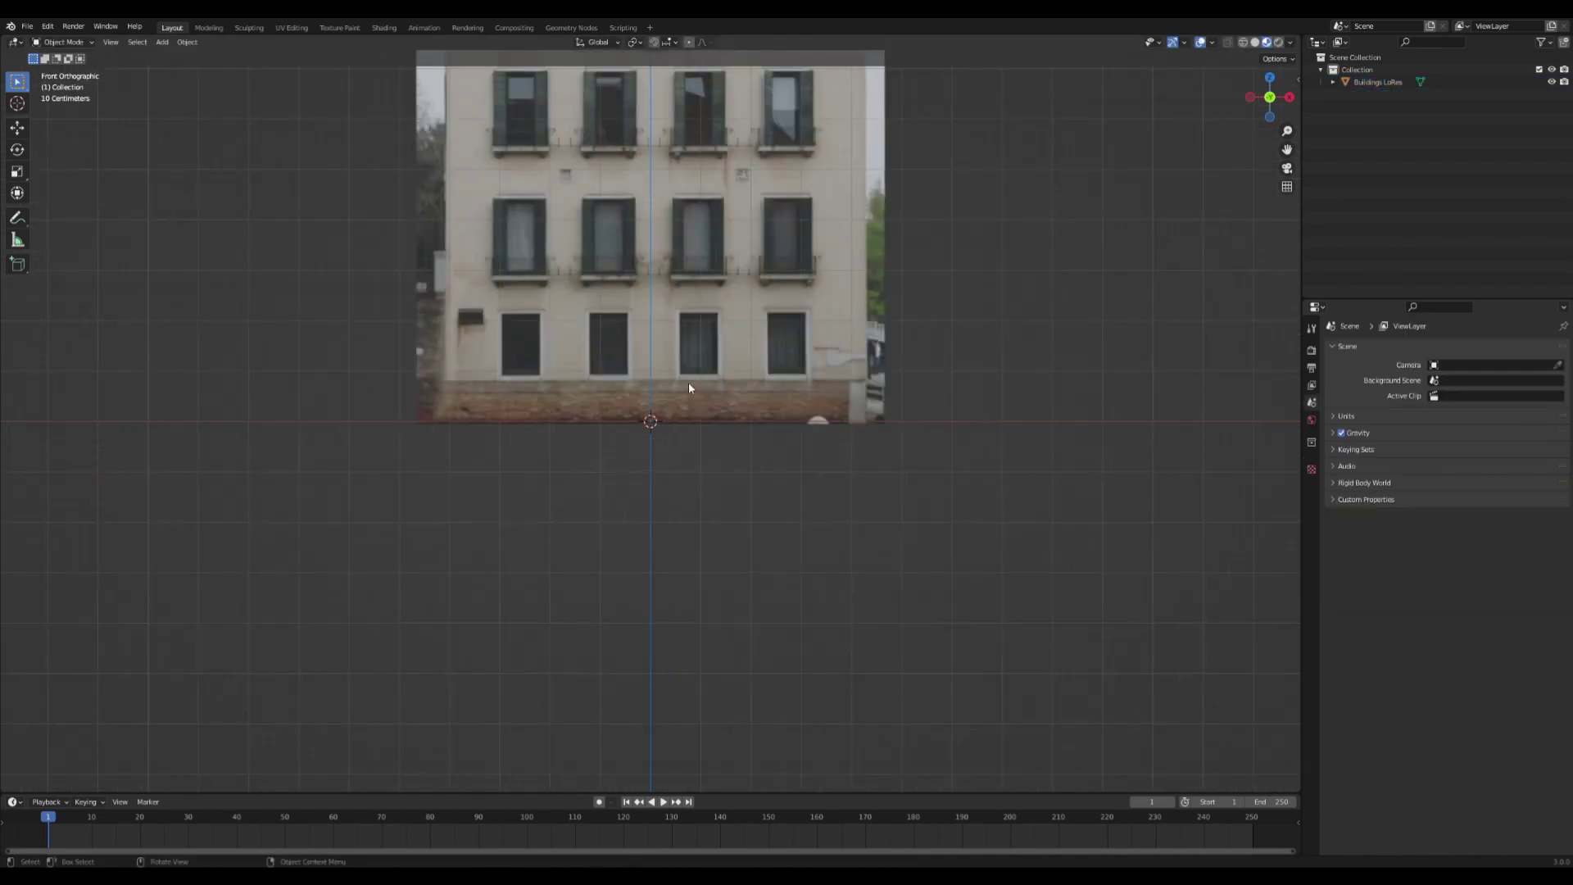
pyautogui.click(187, 42)
pyautogui.moveTo(266, 106)
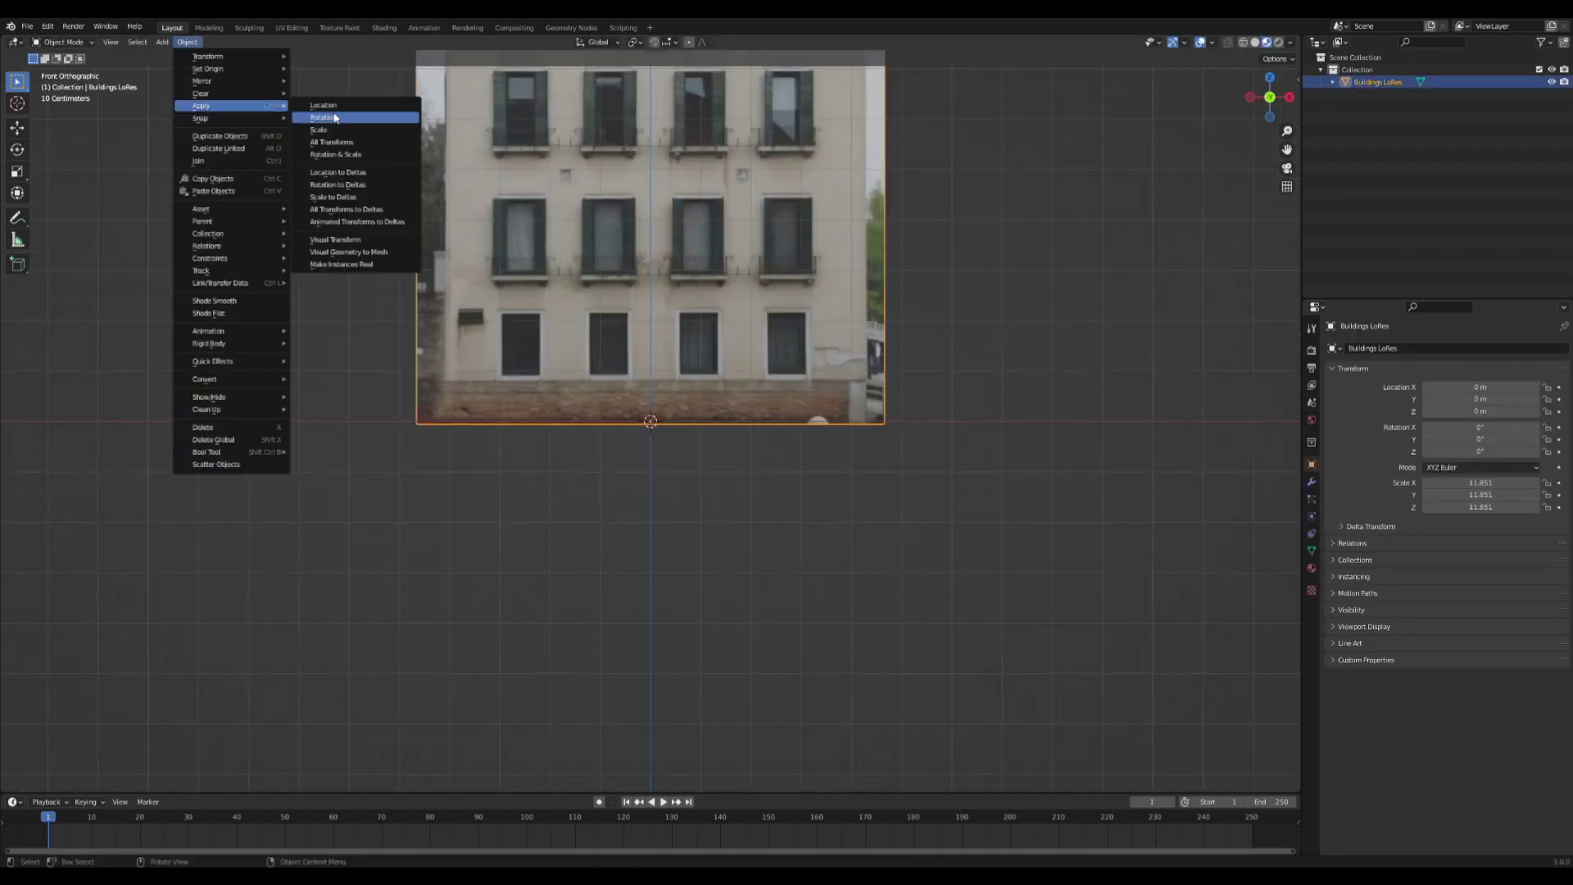
pyautogui.click(328, 117)
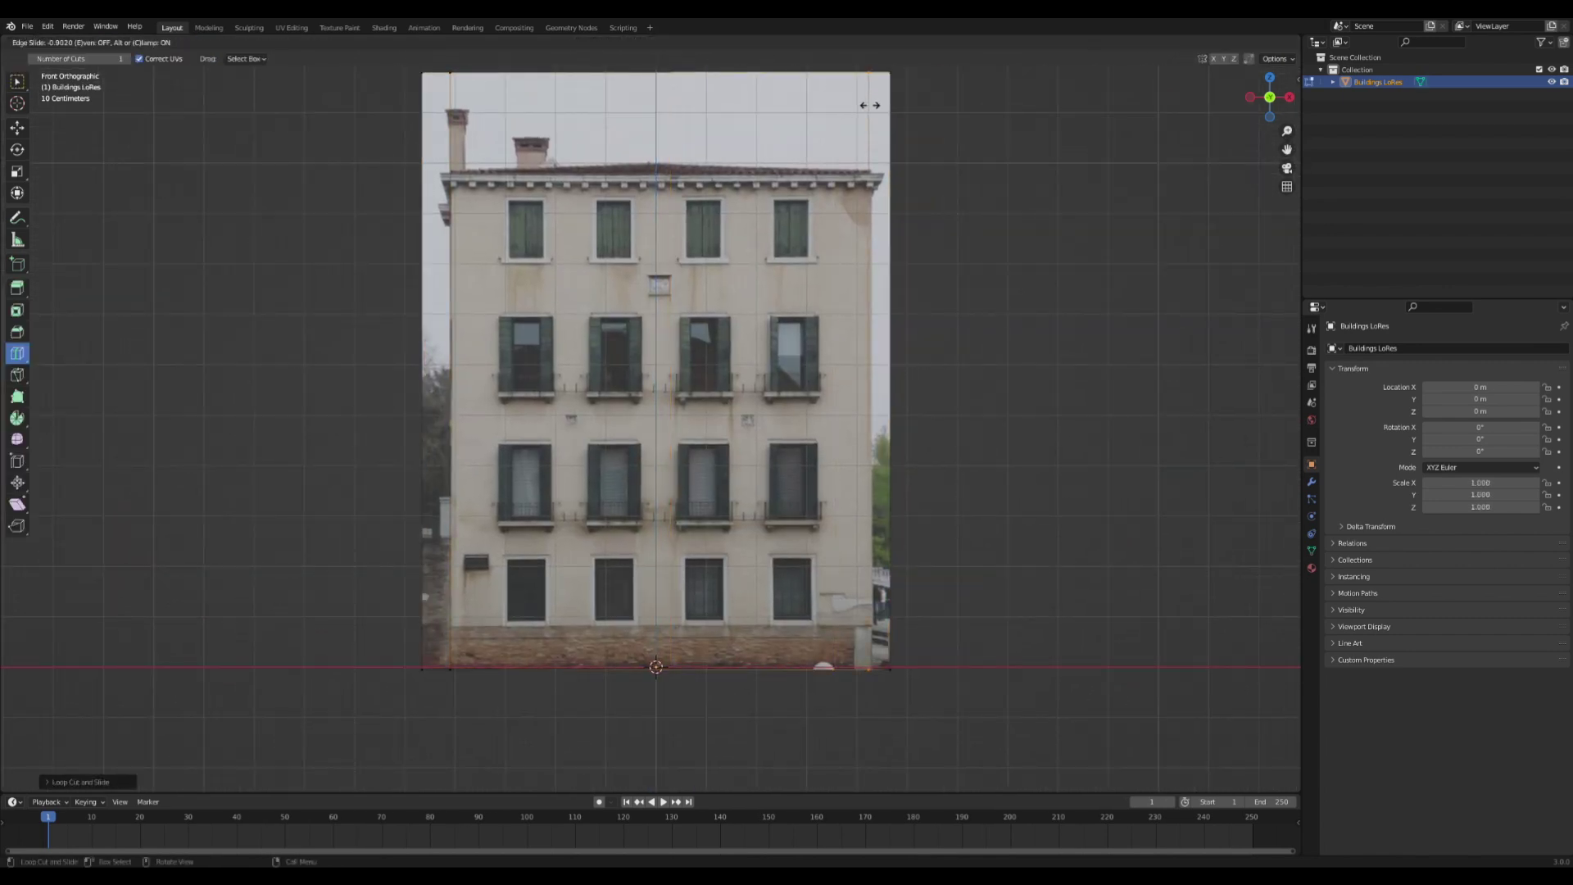
# Add loop cuts along the right wall edge, above and below the cornice, and at both cornice ends.
pyautogui.click(870, 105)
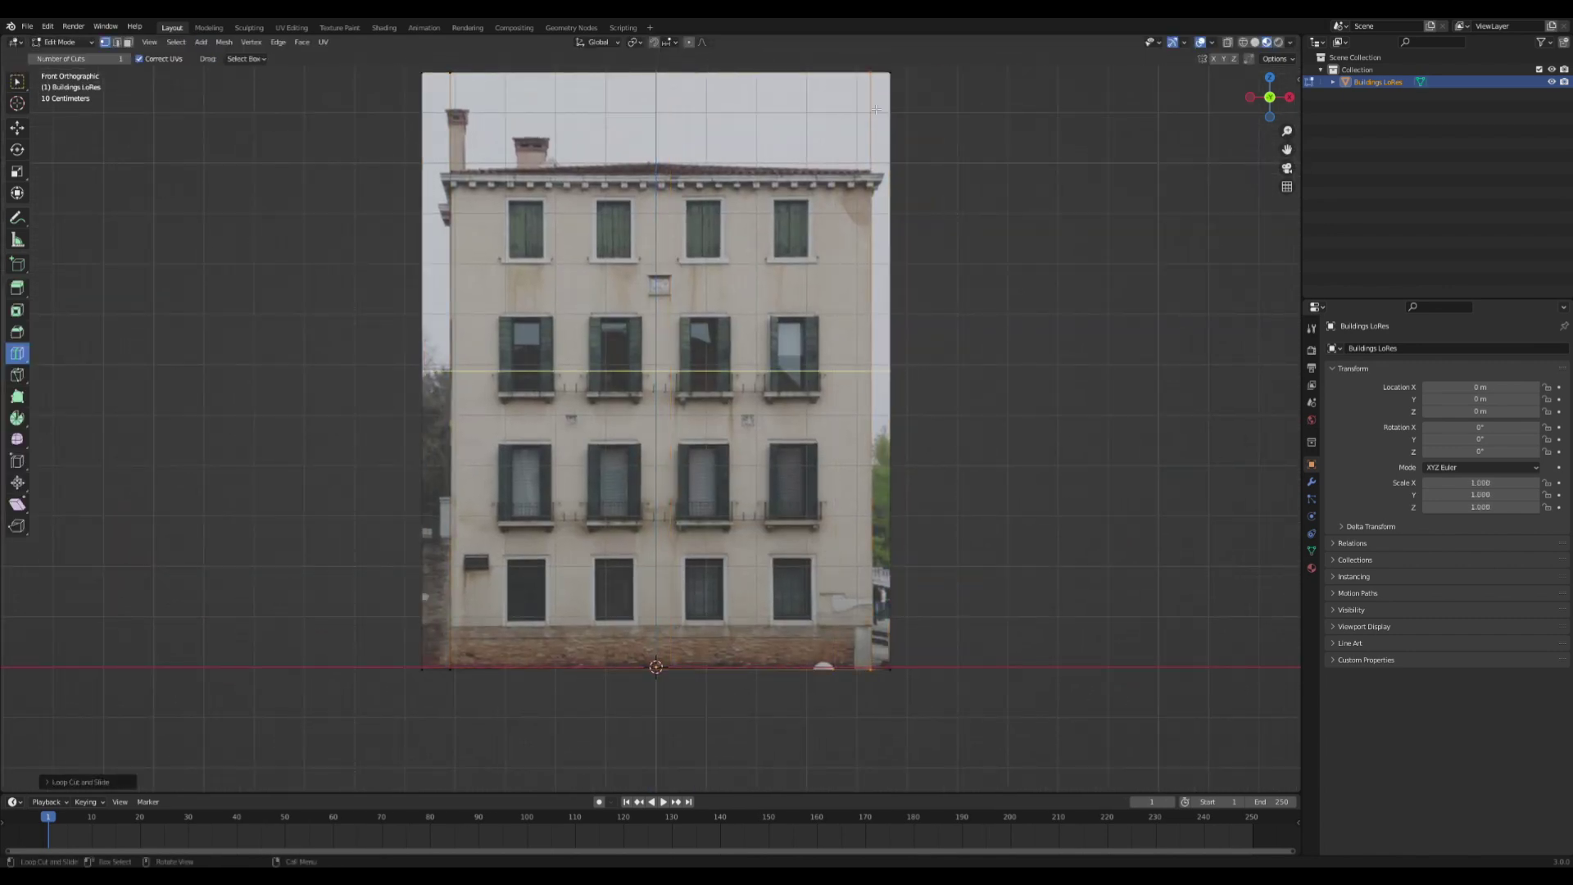
pyautogui.moveTo(898, 375); pyautogui.dragTo(936, 186)
pyautogui.moveTo(884, 136); pyautogui.dragTo(886, 172)
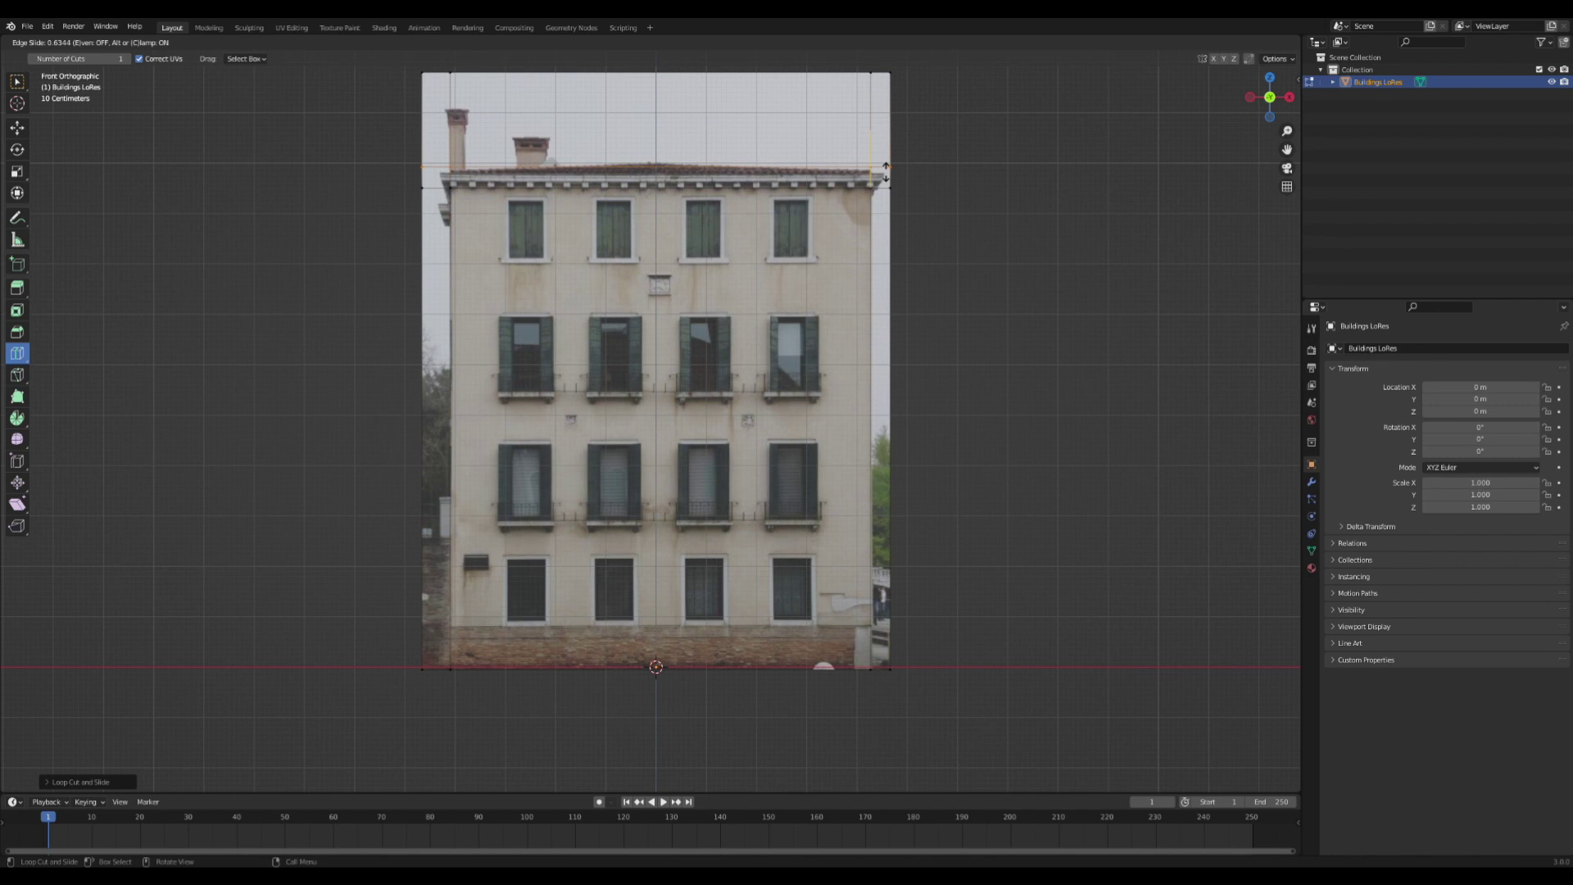
pyautogui.click(445, 73)
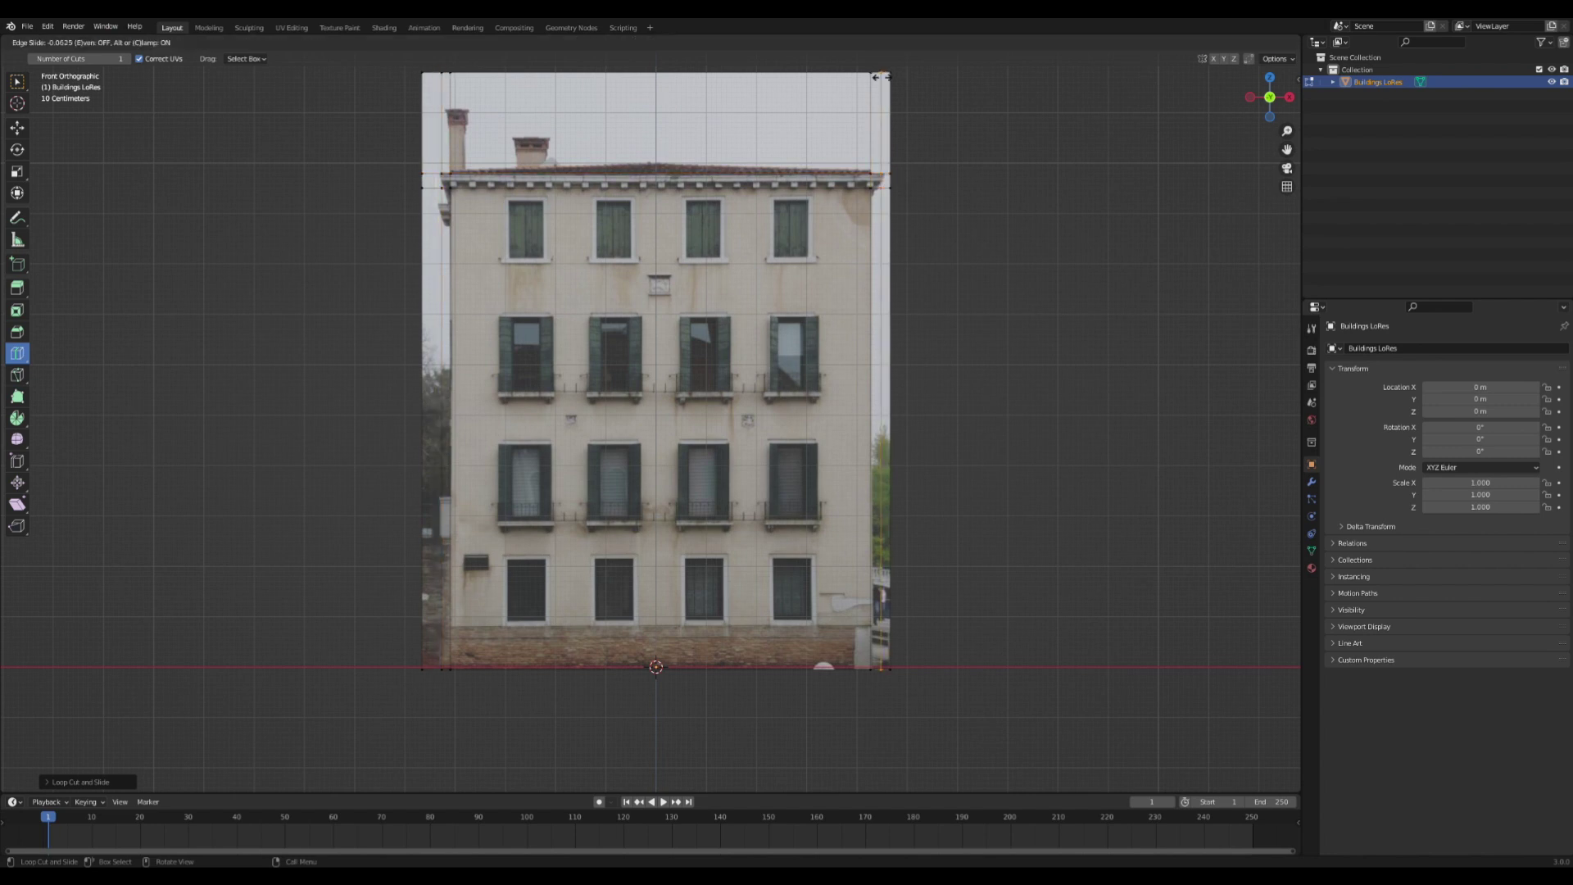
pyautogui.click(905, 162)
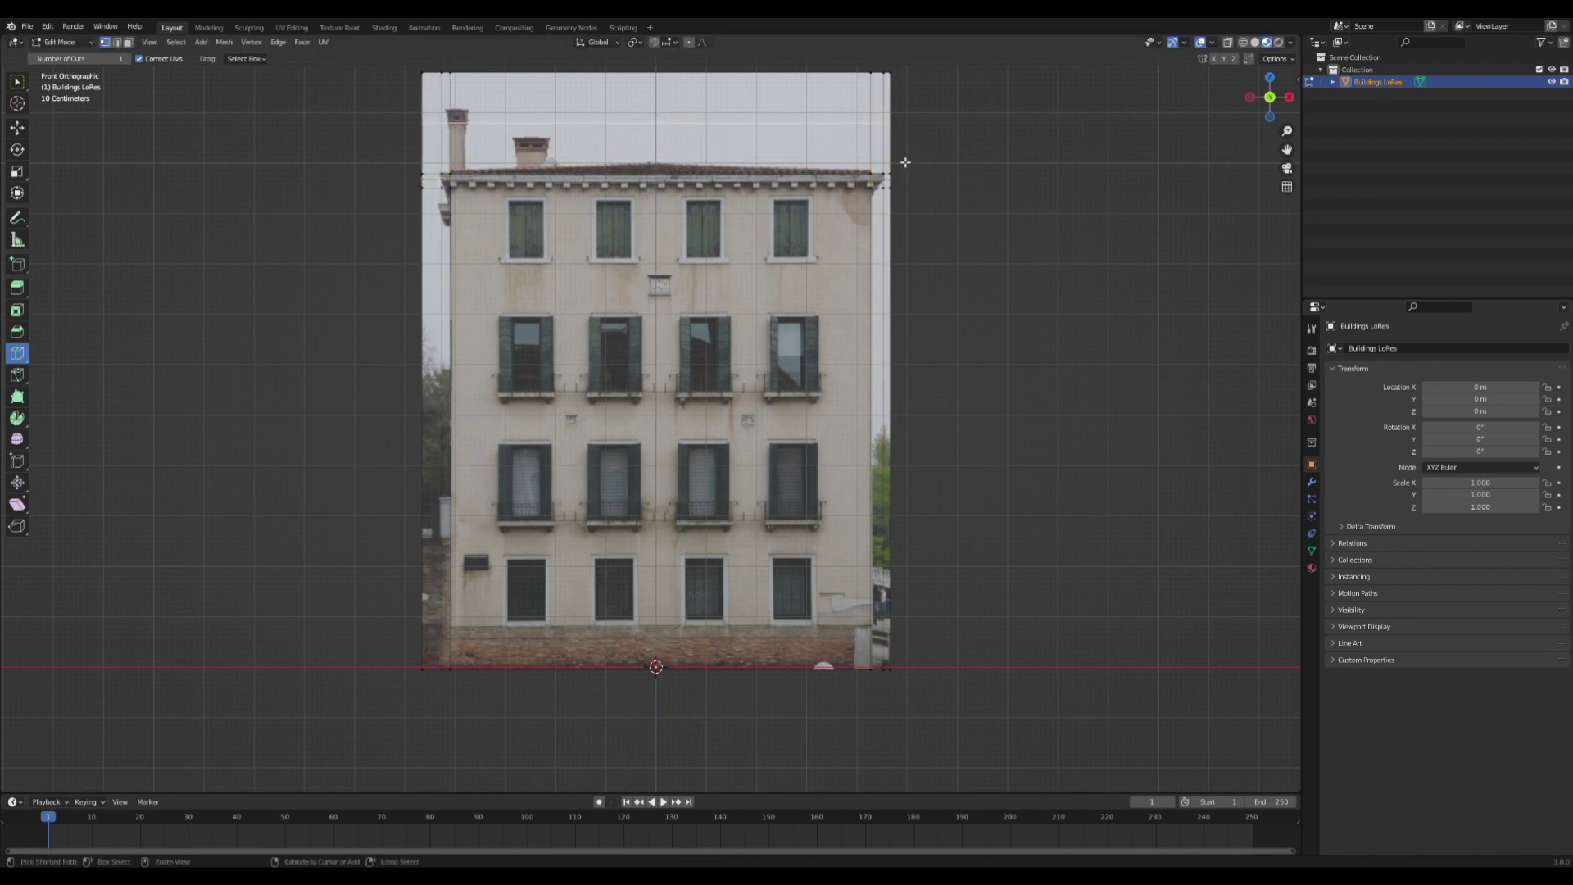
# Delete the faces showing sky and surroundings outside the building's outline.
pyautogui.press('c')
pyautogui.moveTo(484, 95); pyautogui.dragTo(415, 172)
pyautogui.keyDown('shift'); pyautogui.moveTo(525, 200); pyautogui.dragTo(803, 182); pyautogui.keyUp('shift')
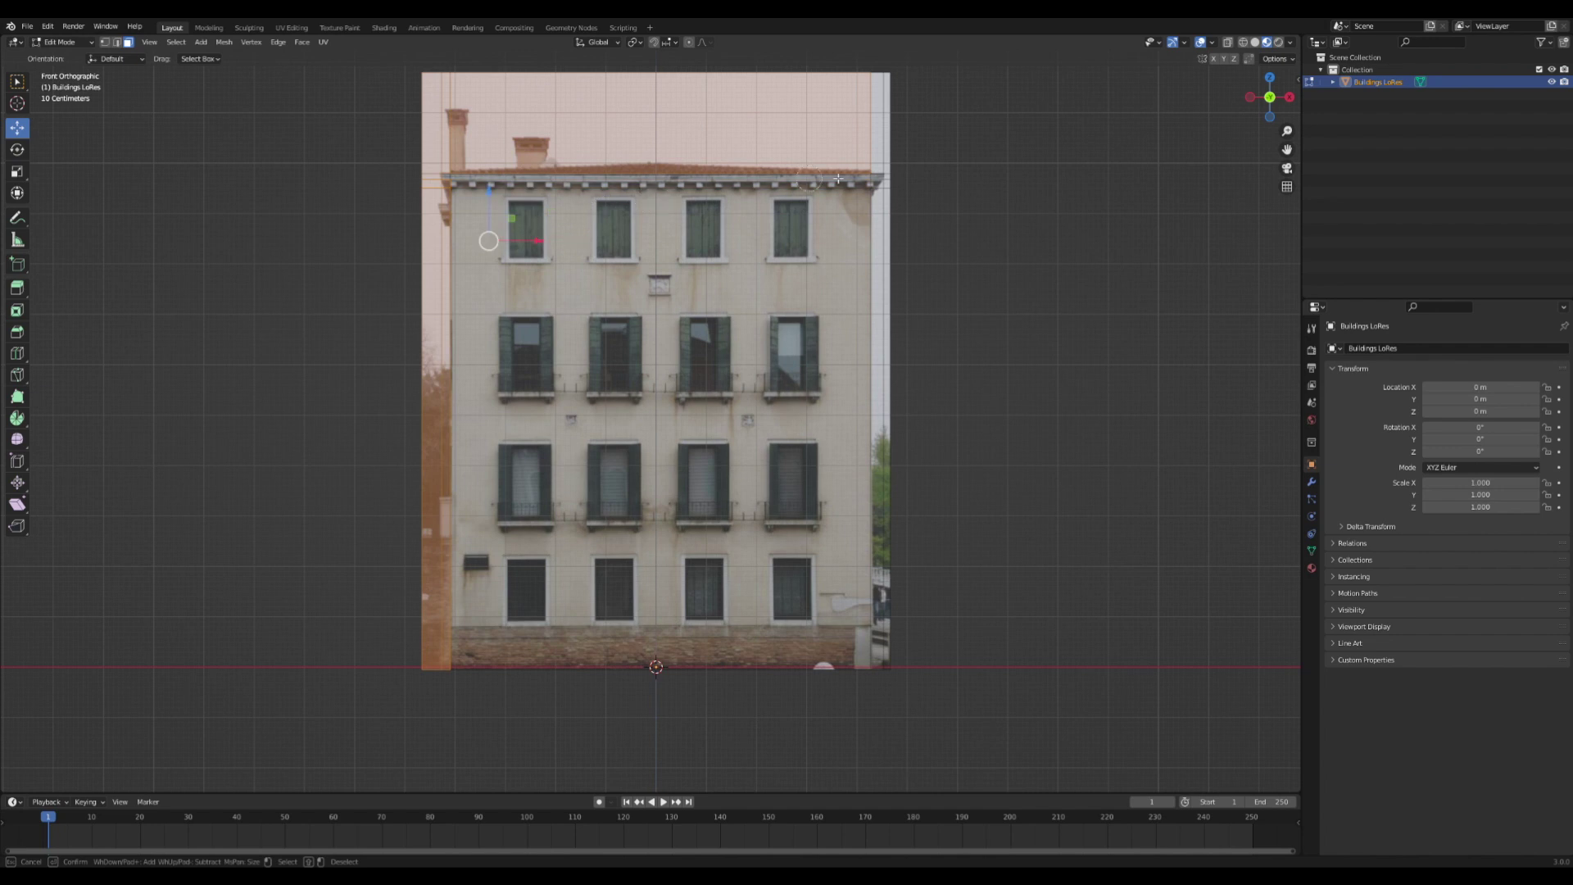
pyautogui.click(879, 214)
pyautogui.press('Escape')
pyautogui.press('x')
pyautogui.click(668, 265)
pyautogui.scroll(1, 668, 266)
# Add vertical loop cuts along both sides of each window column.
pyautogui.click(17, 353)
pyautogui.moveTo(660, 125); pyautogui.dragTo(495, 124)
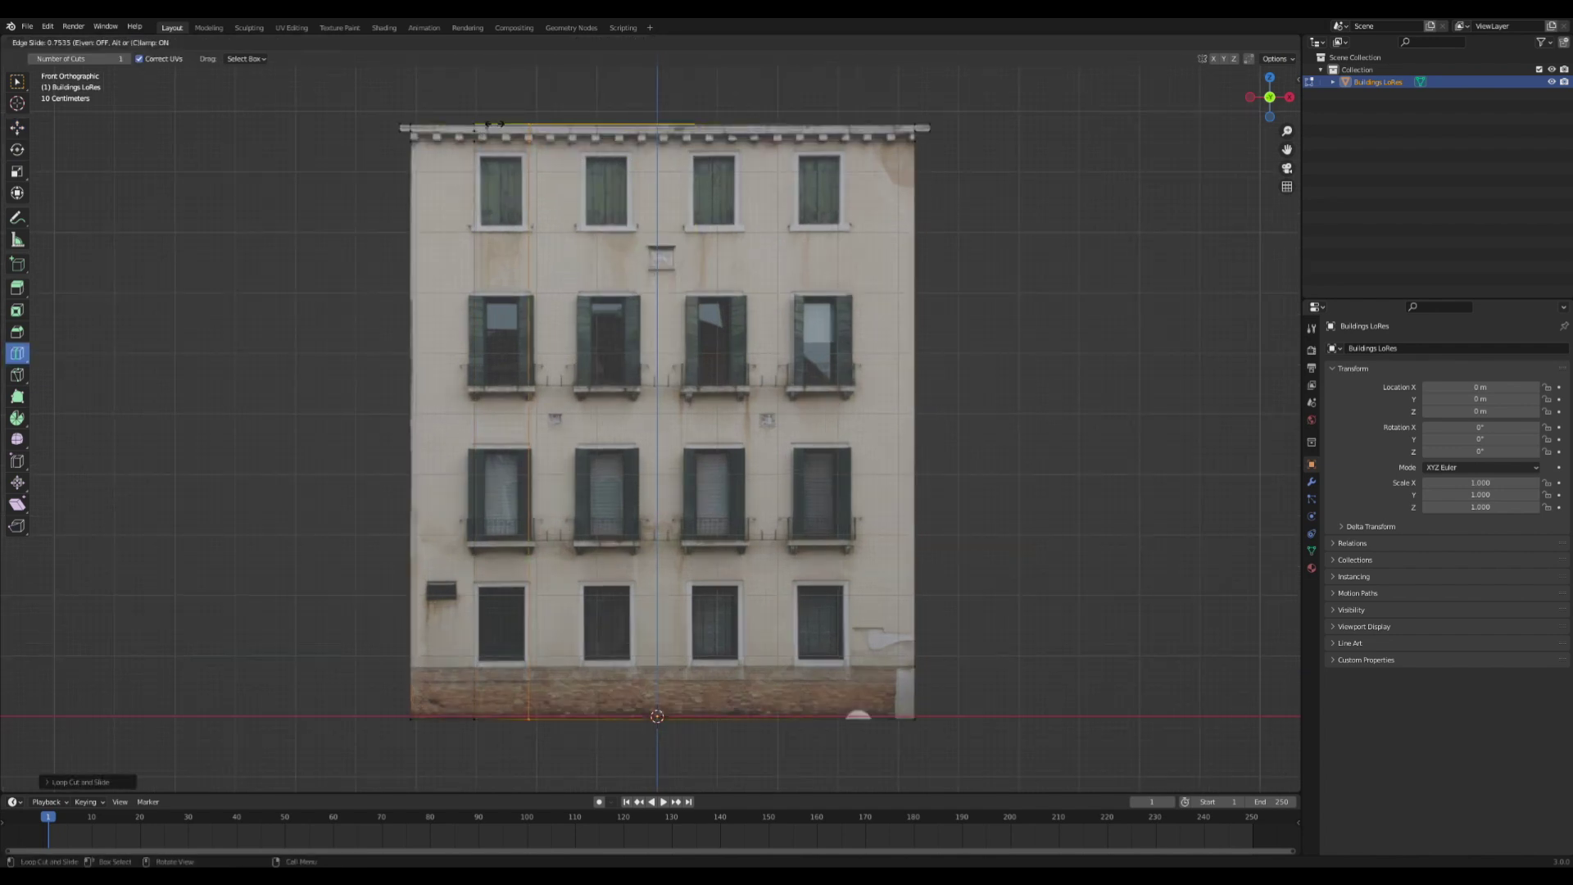
pyautogui.click(780, 140)
pyautogui.hotkey('ctrl', 'shift', 'z')
pyautogui.moveTo(859, 117); pyautogui.dragTo(851, 115)
pyautogui.moveTo(660, 119); pyautogui.dragTo(578, 120)
pyautogui.moveTo(739, 119); pyautogui.dragTo(741, 119)
# Add horizontal loop cuts along the upper and lower edges of each window row.
pyautogui.moveTo(463, 430); pyautogui.dragTo(460, 151)
pyautogui.moveTo(459, 198); pyautogui.dragTo(458, 230)
pyautogui.moveTo(459, 316); pyautogui.dragTo(459, 212)
pyautogui.hotkey('ctrl', 'z')
pyautogui.hotkey('ctrl', 'z')
pyautogui.moveTo(425, 471); pyautogui.dragTo(425, 287)
pyautogui.moveTo(435, 502); pyautogui.dragTo(434, 388)
pyautogui.moveTo(459, 551); pyautogui.dragTo(459, 440)
pyautogui.moveTo(525, 578); pyautogui.dragTo(525, 544)
pyautogui.moveTo(648, 617); pyautogui.dragTo(648, 616)
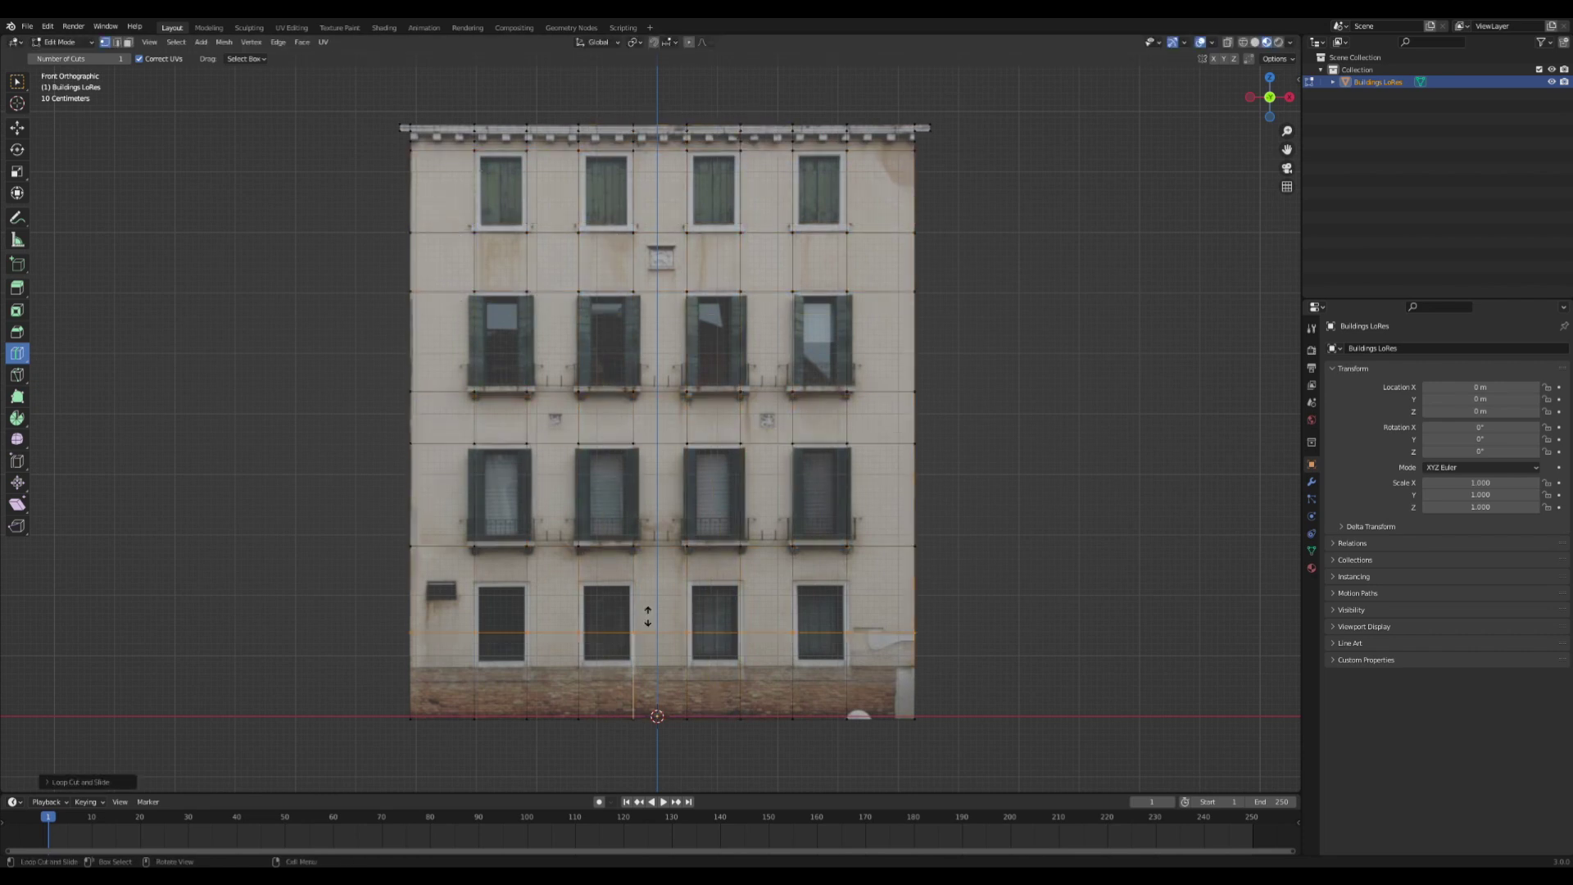
# Duplicate the whole facade mesh and place the copy beside the original along X.
pyautogui.click(18, 128)
pyautogui.scroll(-3, 657, 427)
pyautogui.hotkey('ctrl', 'l')
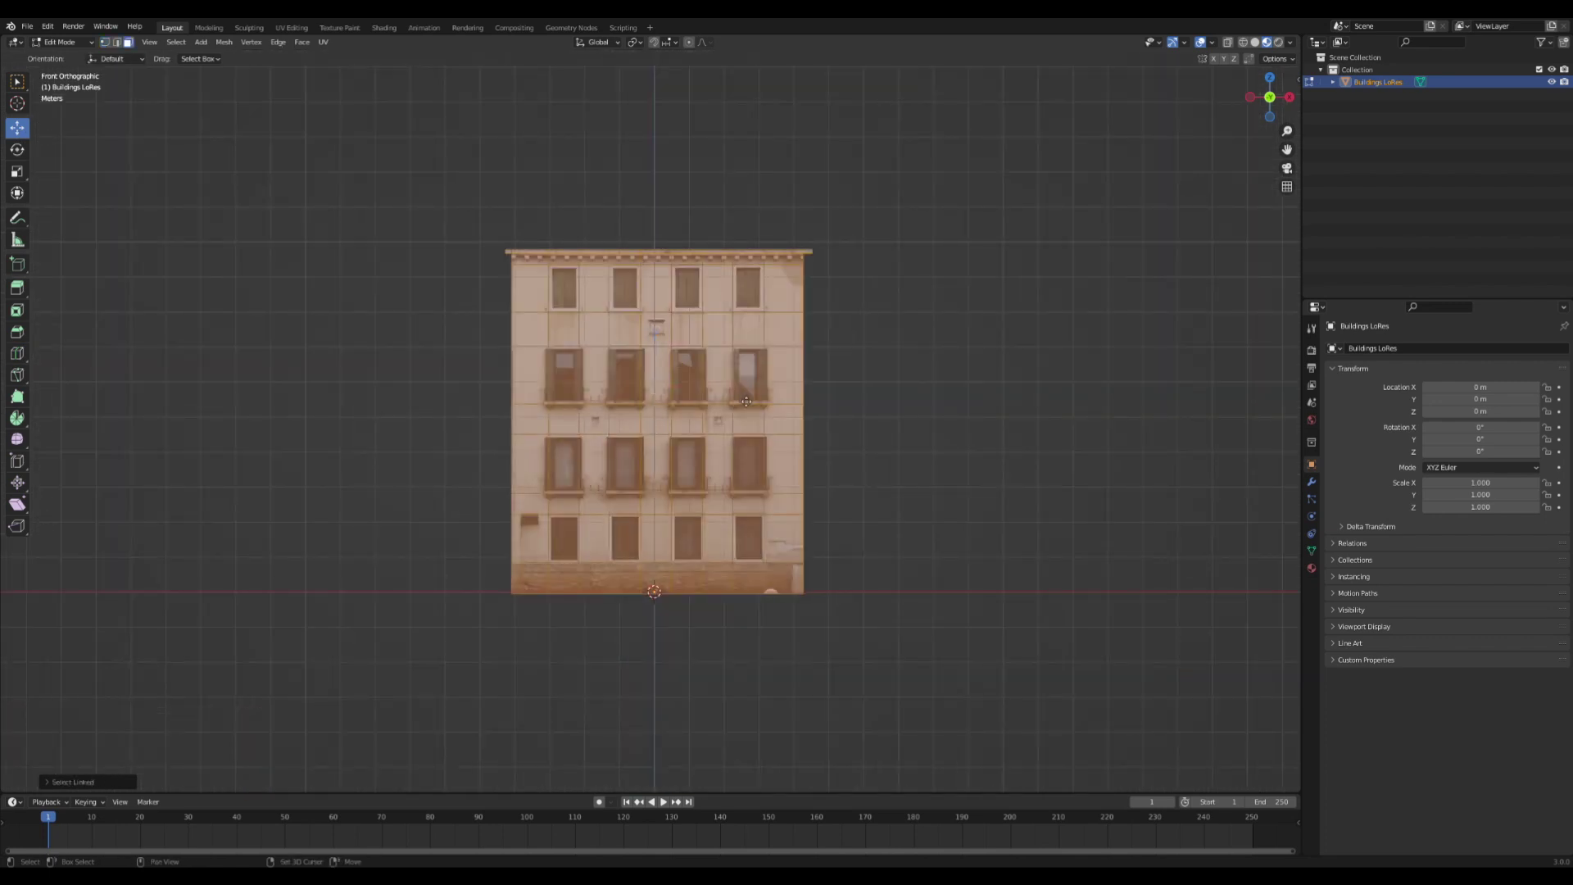
pyautogui.moveTo(707, 387); pyautogui.dragTo(1122, 382)
pyautogui.scroll(4, 989, 355)
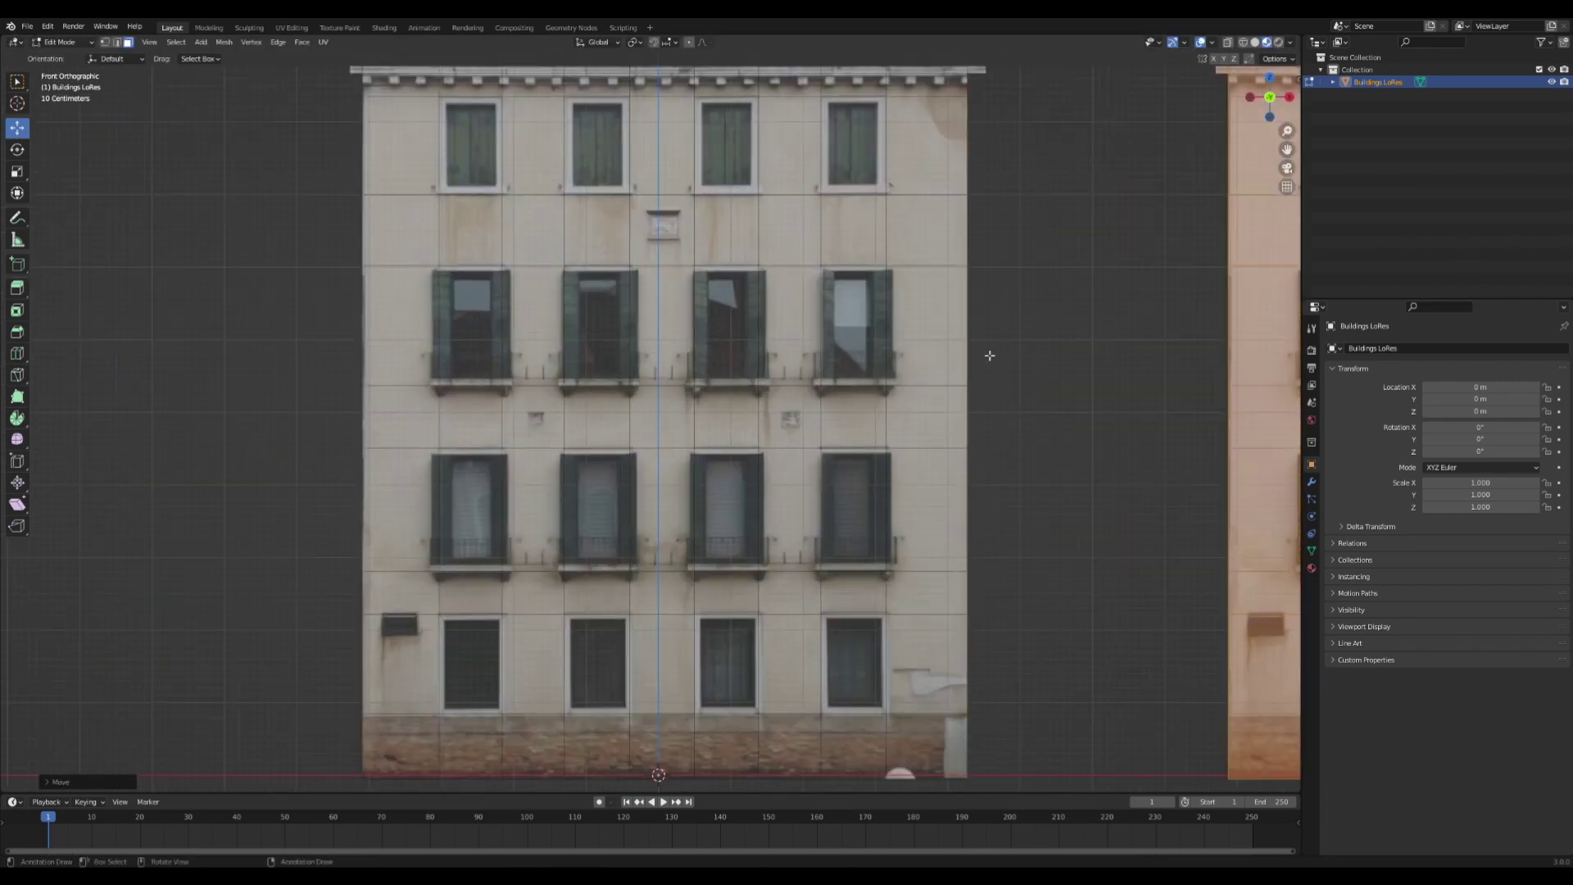
pyautogui.scroll(-6, 894, 377)
pyautogui.click(977, 398)
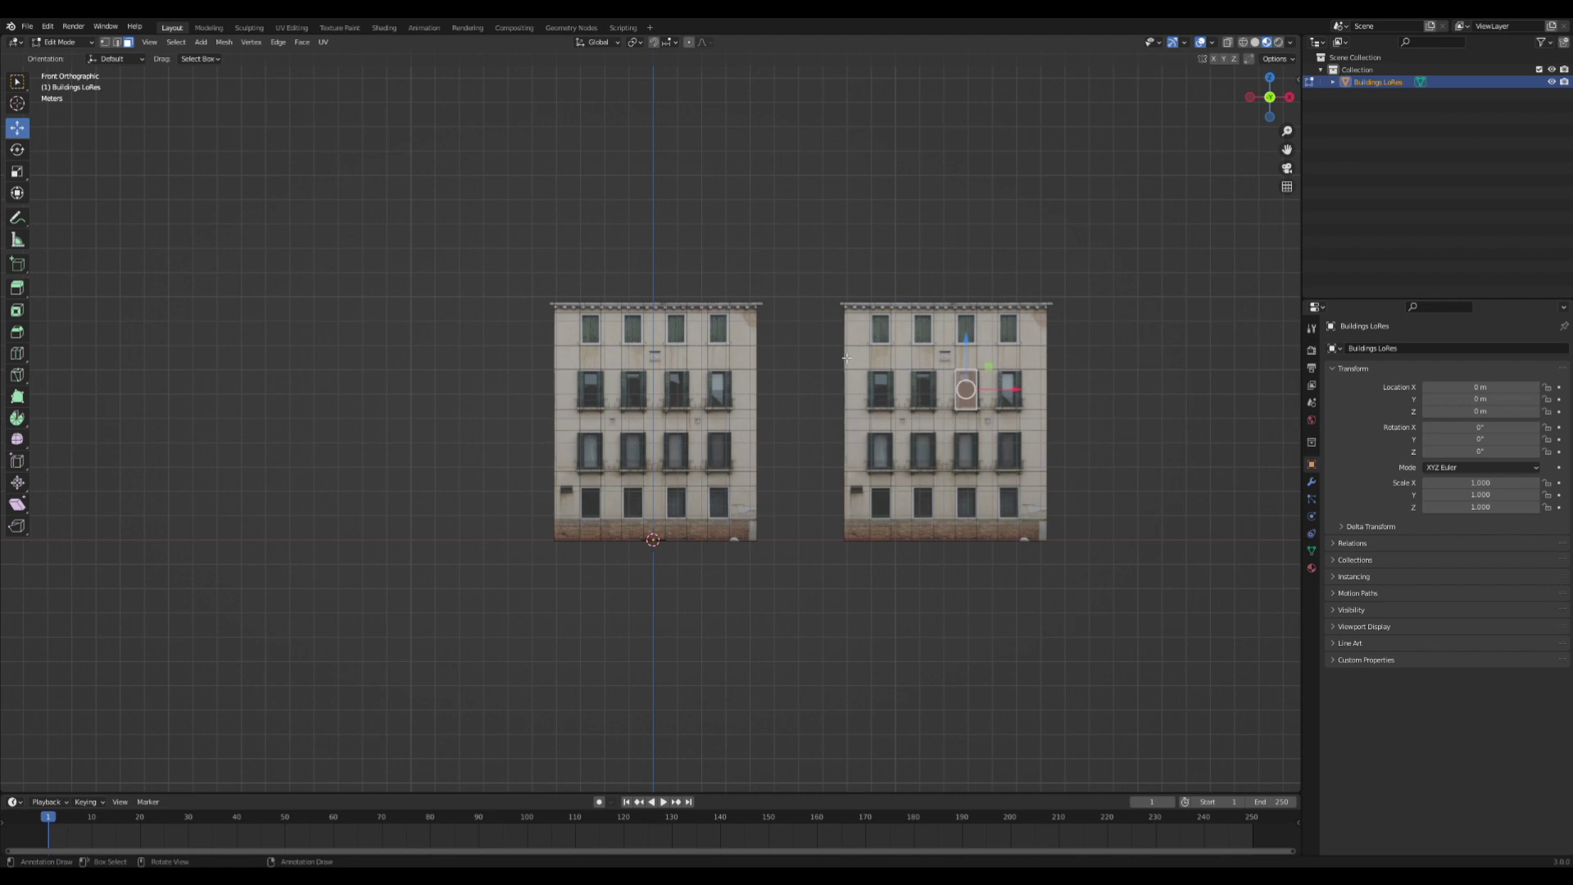
# Extrude all sixteen window faces of the original facade along their normals.
pyautogui.scroll(5, 846, 357)
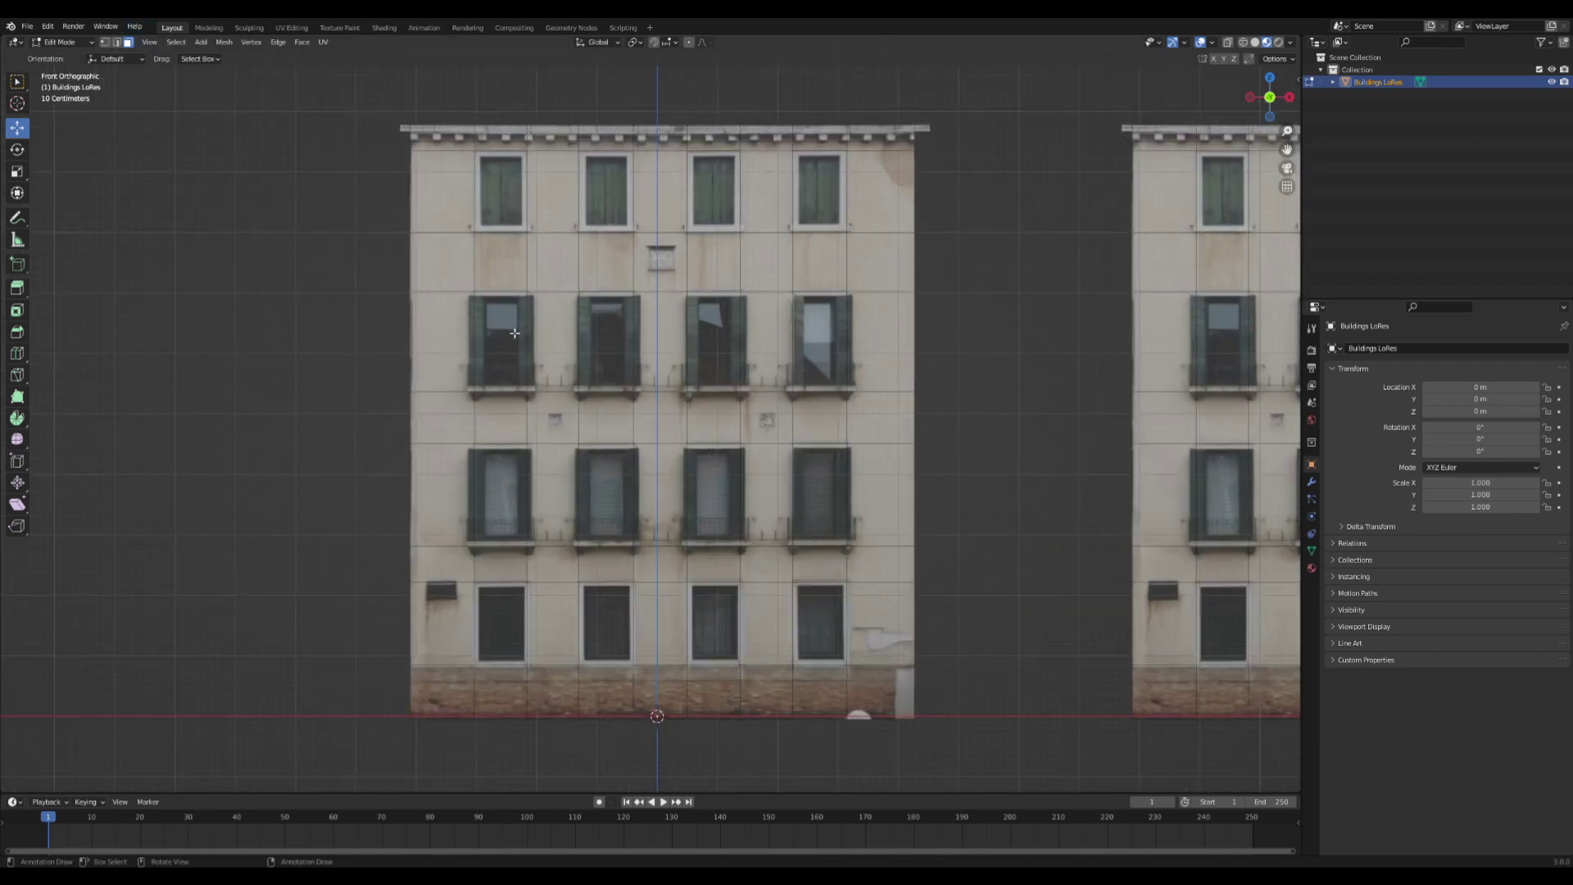
pyautogui.click(515, 332)
pyautogui.press('c')
pyautogui.moveTo(815, 187)
pyautogui.mouseDown()
pyautogui.moveTo(607, 491)
pyautogui.moveTo(808, 608)
pyautogui.mouseUp()
pyautogui.moveTo(620, 633); pyautogui.dragTo(501, 497)
pyautogui.press('Escape')
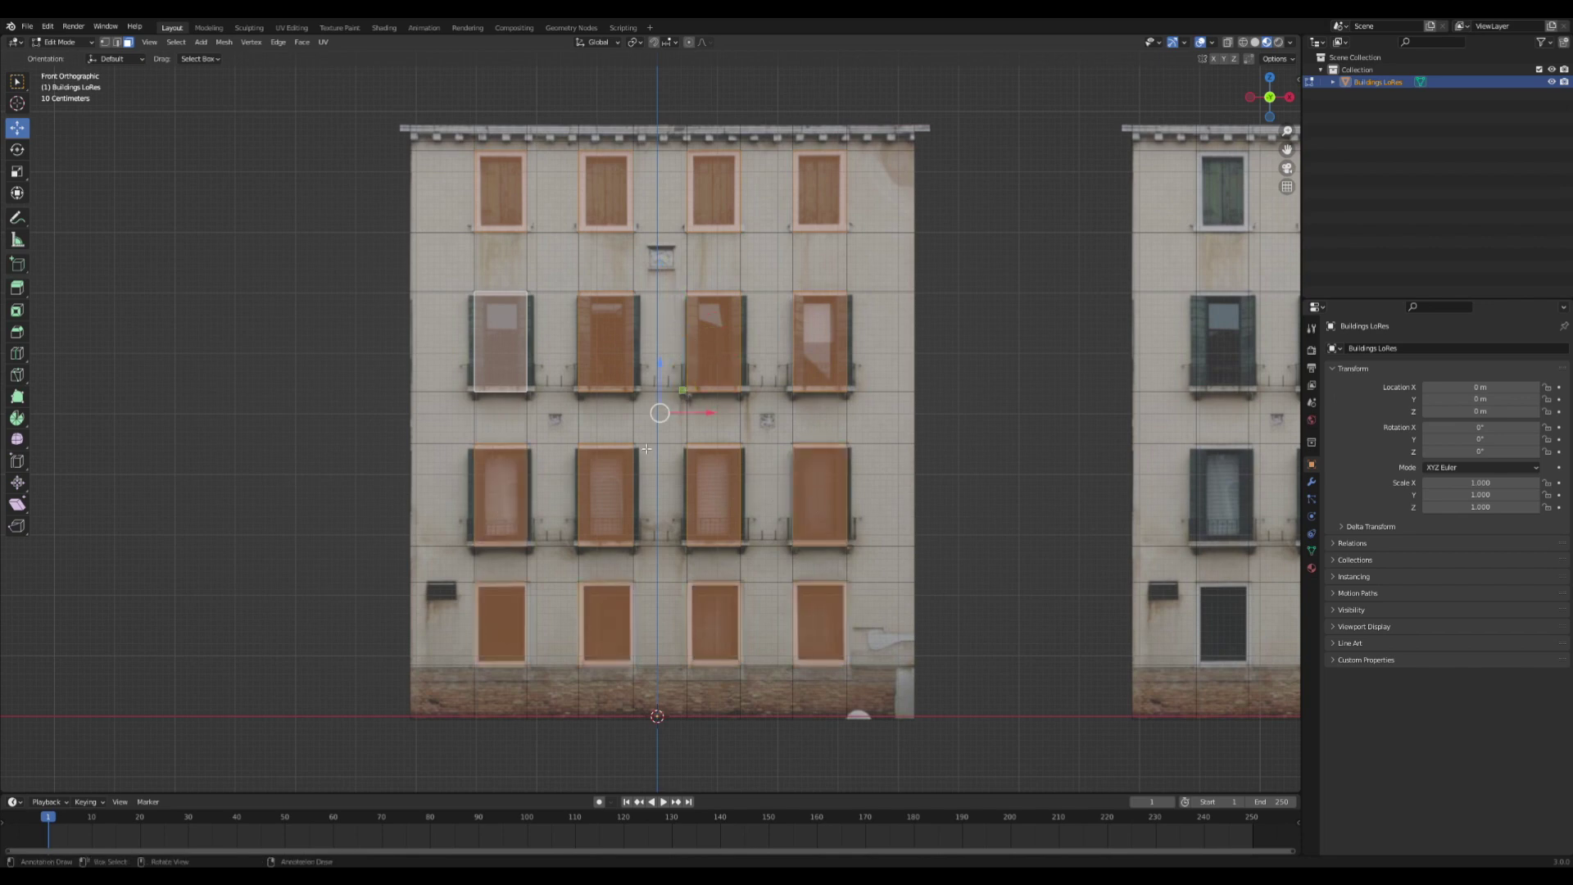
pyautogui.moveTo(1057, 316); pyautogui.dragTo(907, 358, button='middle')
pyautogui.scroll(1, 906, 359)
pyautogui.hotkey('alt', 'e')
pyautogui.click(899, 372)
pyautogui.click(901, 372)
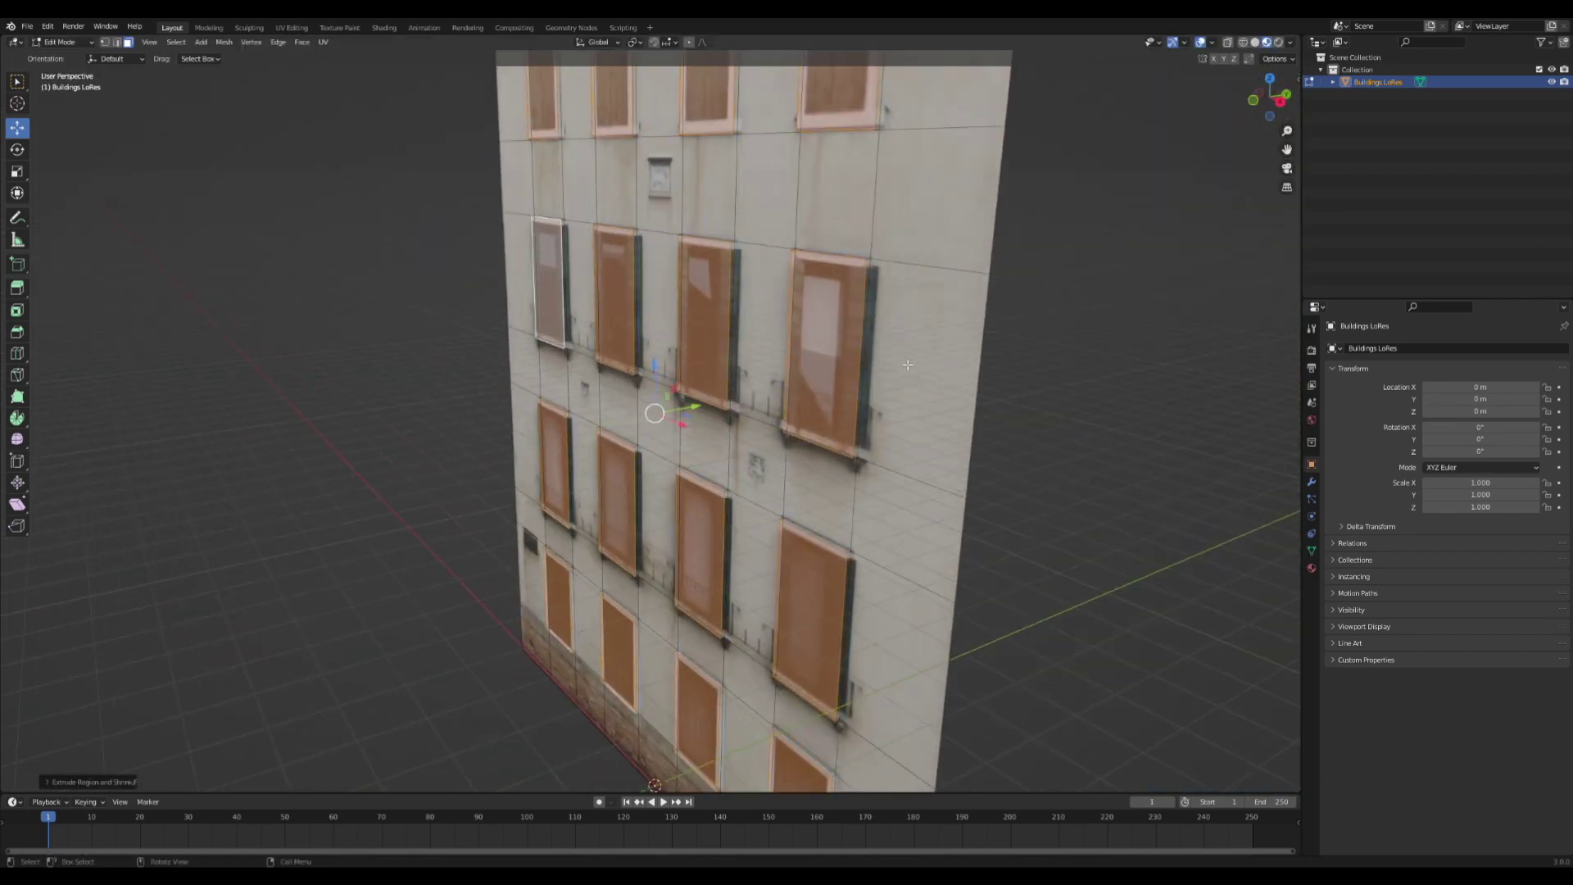
# Inset the selected window faces to leave a border around each opening.
pyautogui.press('i')
pyautogui.click(913, 350)
pyautogui.scroll(-2, 910, 349)
pyautogui.moveTo(643, 348); pyautogui.dragTo(851, 342, button='middle')
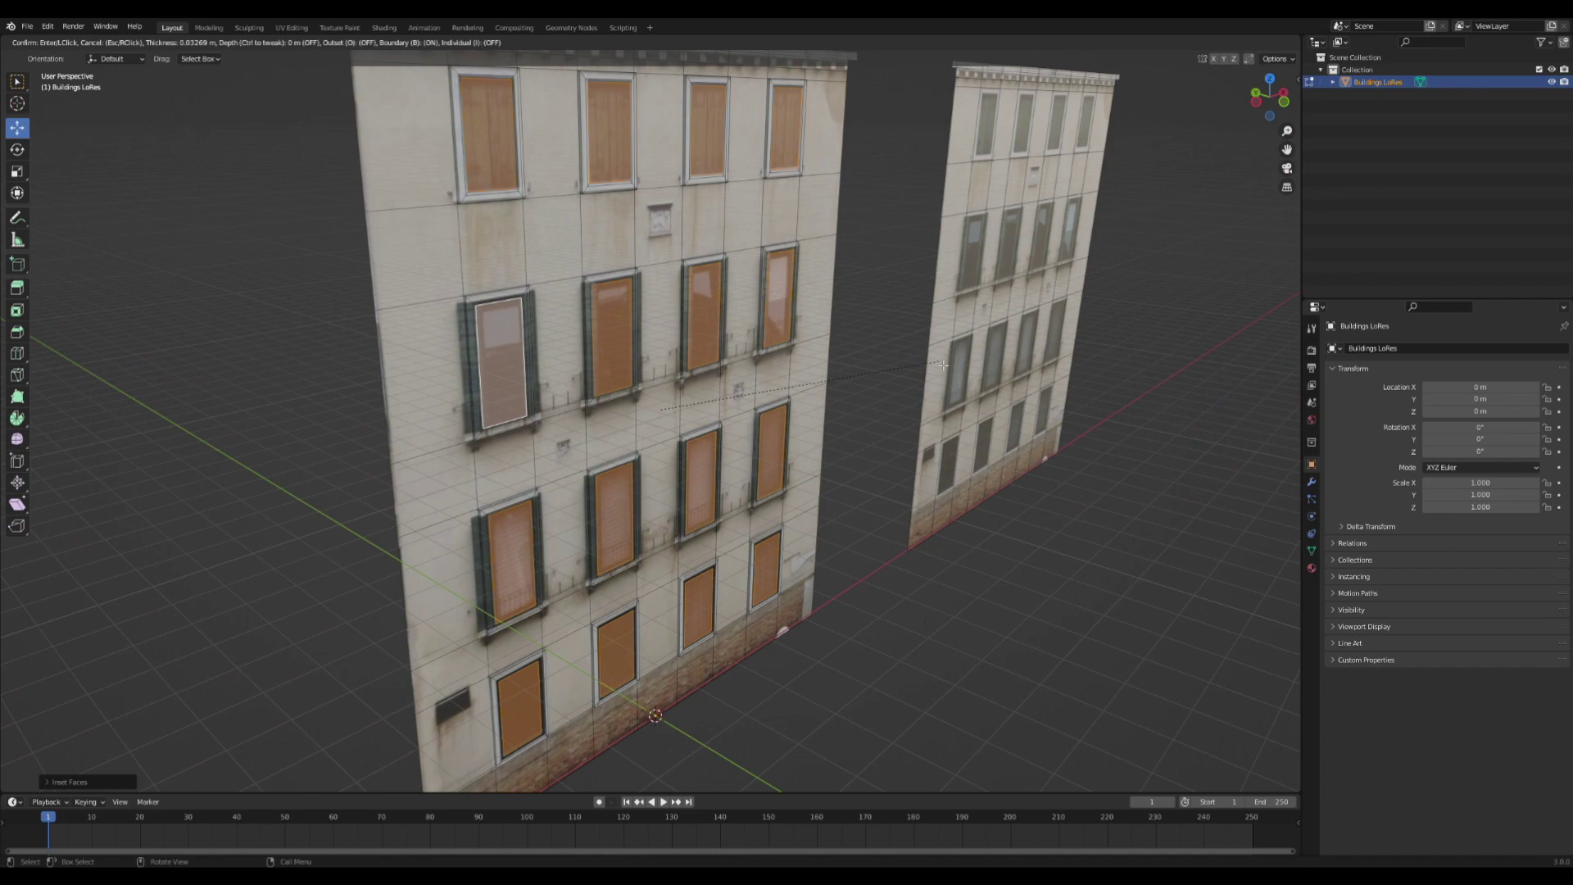
pyautogui.moveTo(627, 400); pyautogui.dragTo(627, 399)
pyautogui.moveTo(758, 338)
pyautogui.mouseDown(button='middle')
pyautogui.moveTo(671, 336)
pyautogui.moveTo(762, 340)
pyautogui.mouseUp(button='middle')
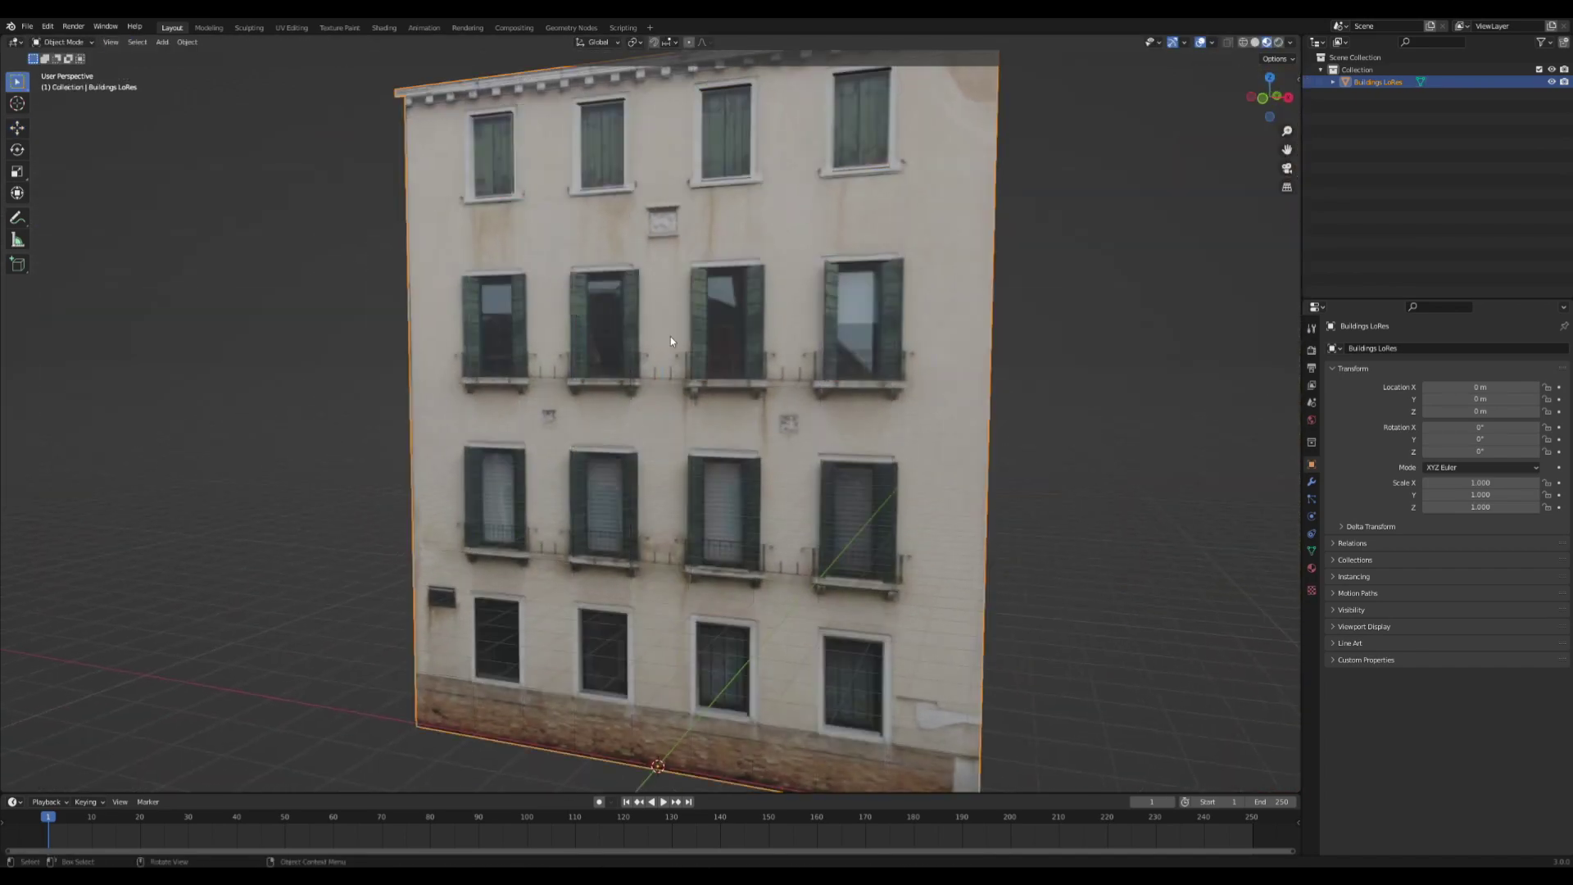
# Set the Buildings LoRes material's Specular to 0 and turn off Show Backface.
pyautogui.click(1311, 571)
pyautogui.scroll(-4, 1329, 445)
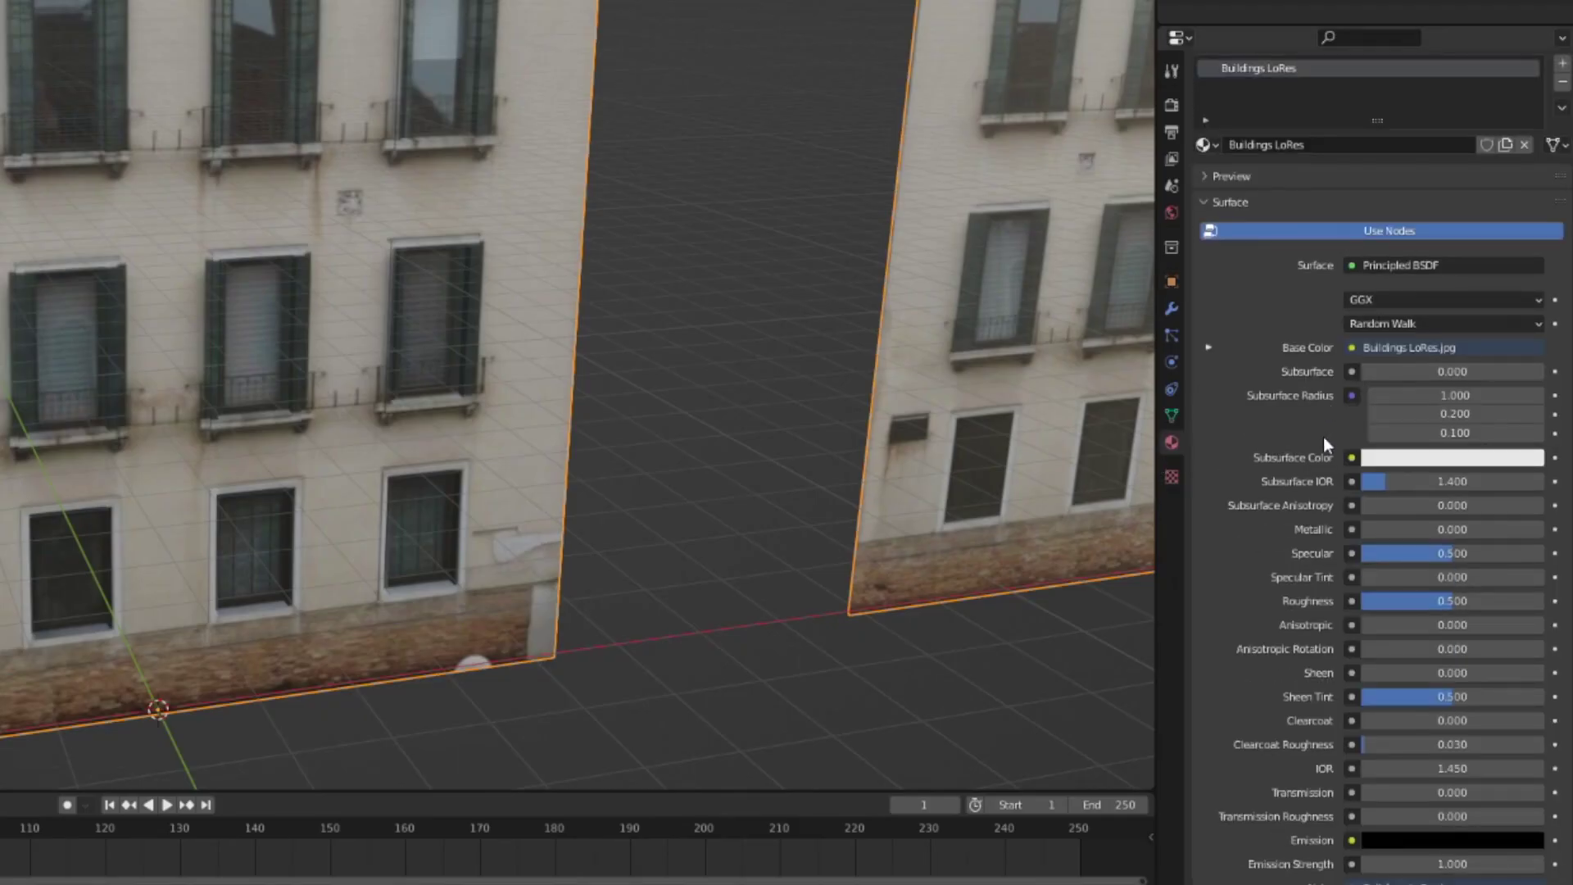
pyautogui.moveTo(1452, 441); pyautogui.dragTo(1360, 442)
pyautogui.scroll(-8, 1416, 481)
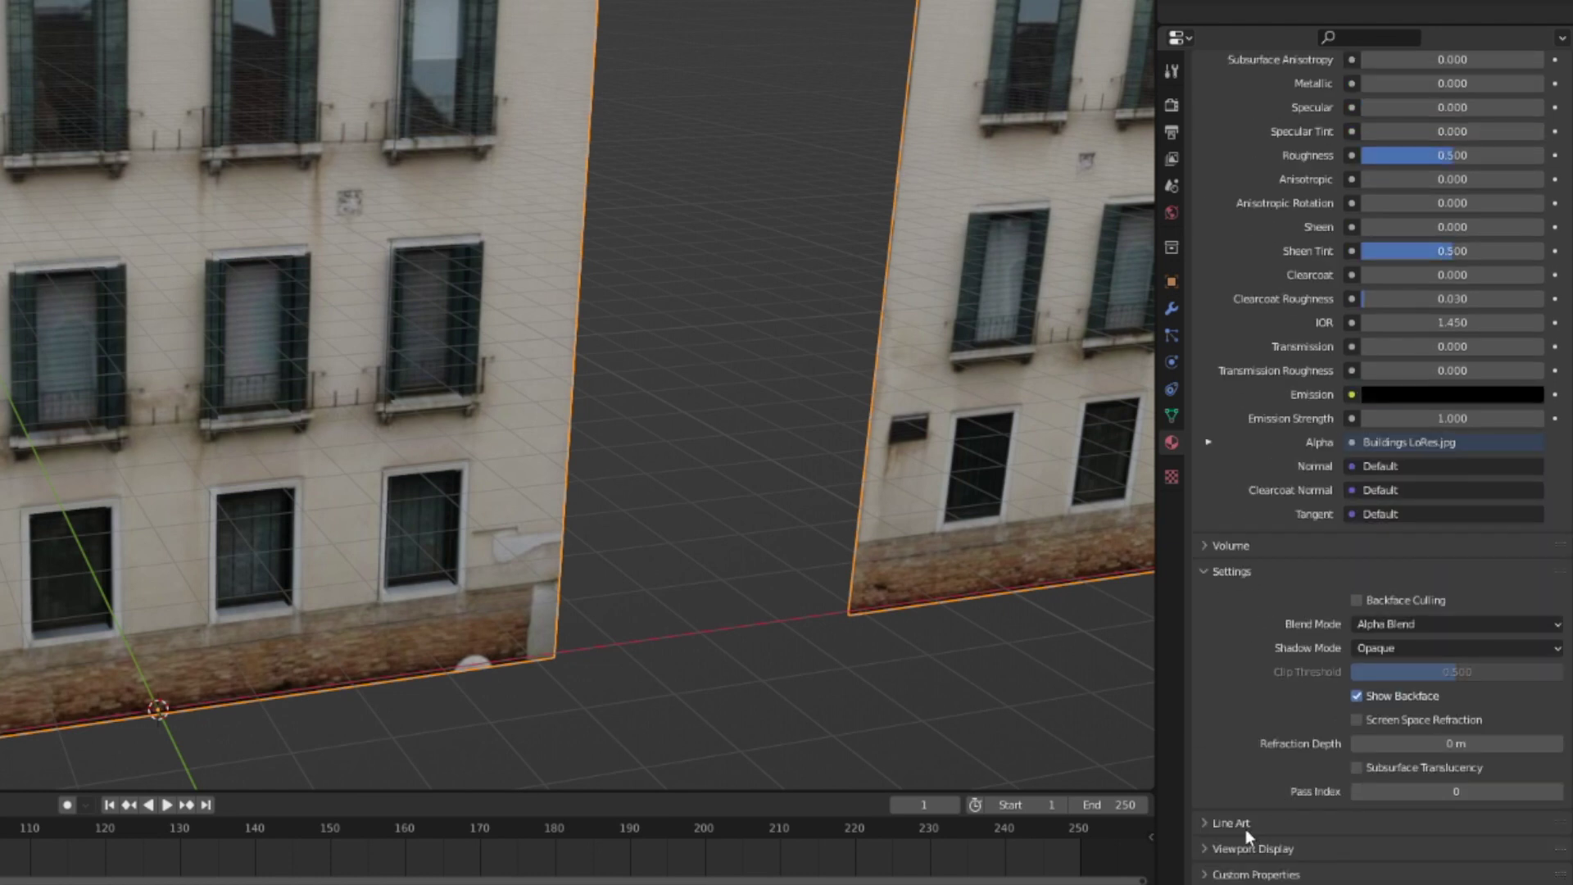
pyautogui.click(1356, 695)
# On the facade copy, fit a vertical loop cut and a slid edge around the second window's left shutter in the upper shuttered row.
pyautogui.press('KP_1')
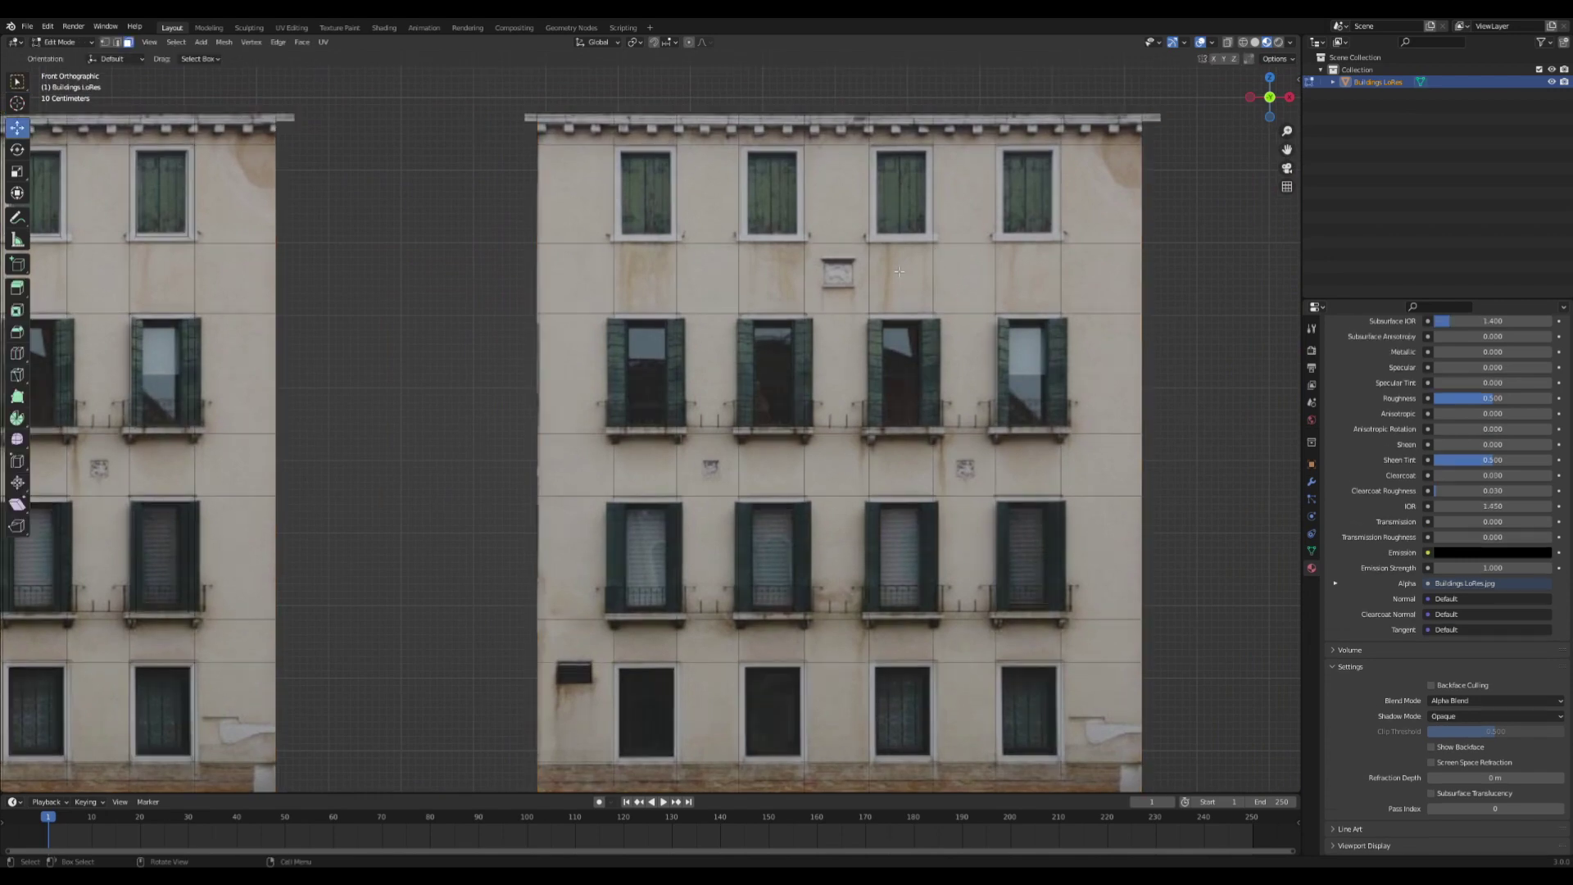
pyautogui.scroll(2, 820, 328)
pyautogui.click(117, 42)
pyautogui.scroll(1, 491, 328)
pyautogui.click(18, 353)
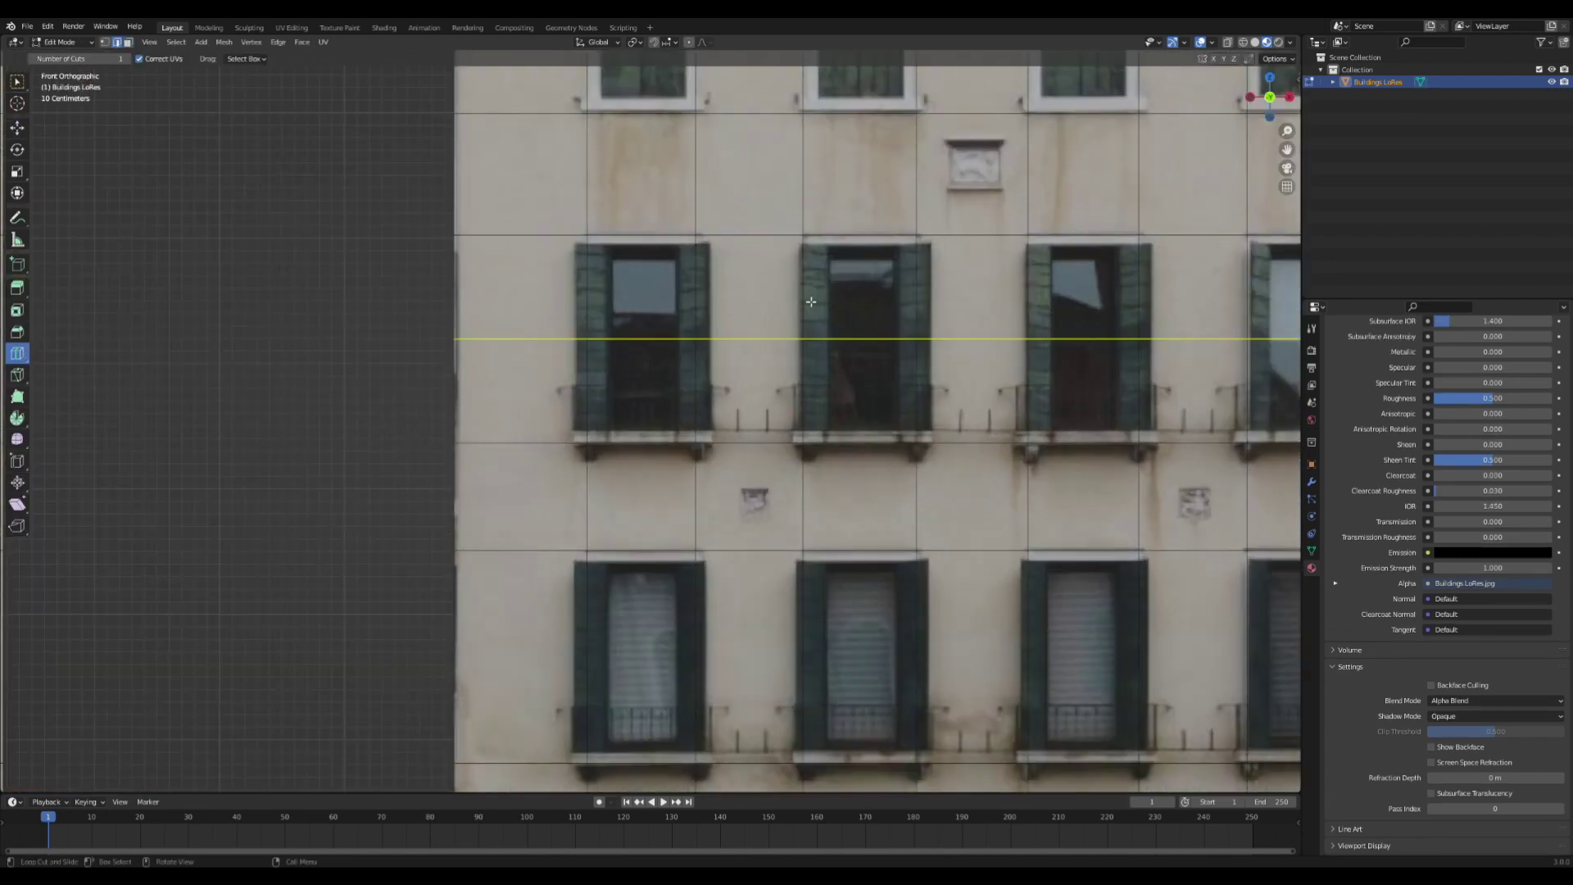
pyautogui.moveTo(845, 221); pyautogui.dragTo(813, 220)
pyautogui.click(17, 128)
pyautogui.press('g')
pyautogui.press('g')
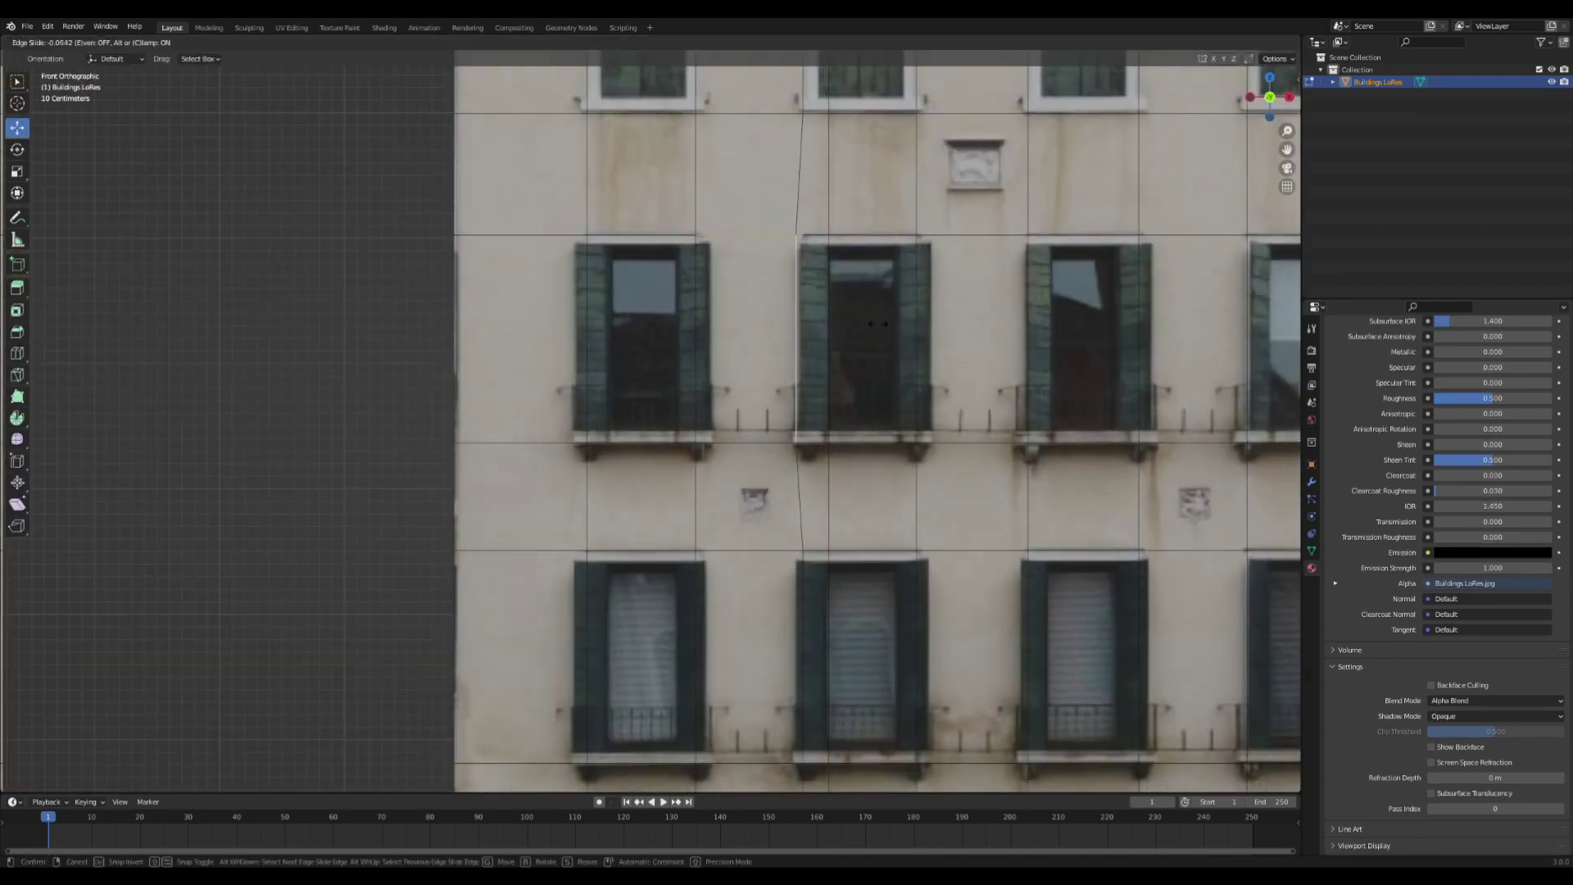
pyautogui.click(877, 324)
# Duplicate the shutter face, move the duplicate along X and scale it along X.
pyautogui.click(813, 339)
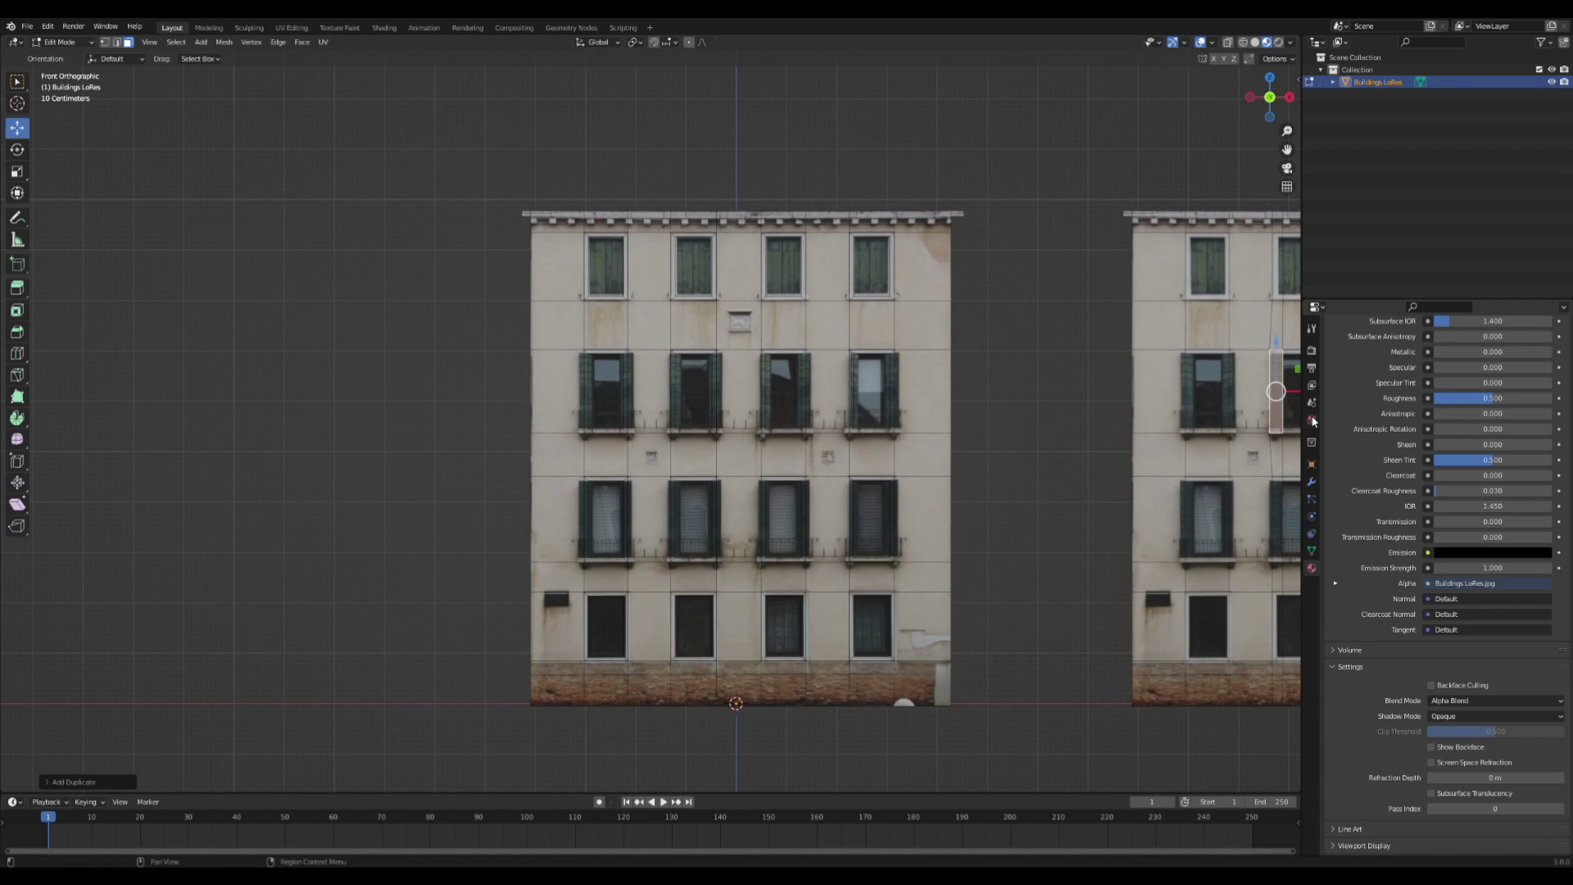
pyautogui.scroll(-1, 737, 410)
pyautogui.press('g')
pyautogui.press('x')
pyautogui.scroll(7, 418, 330)
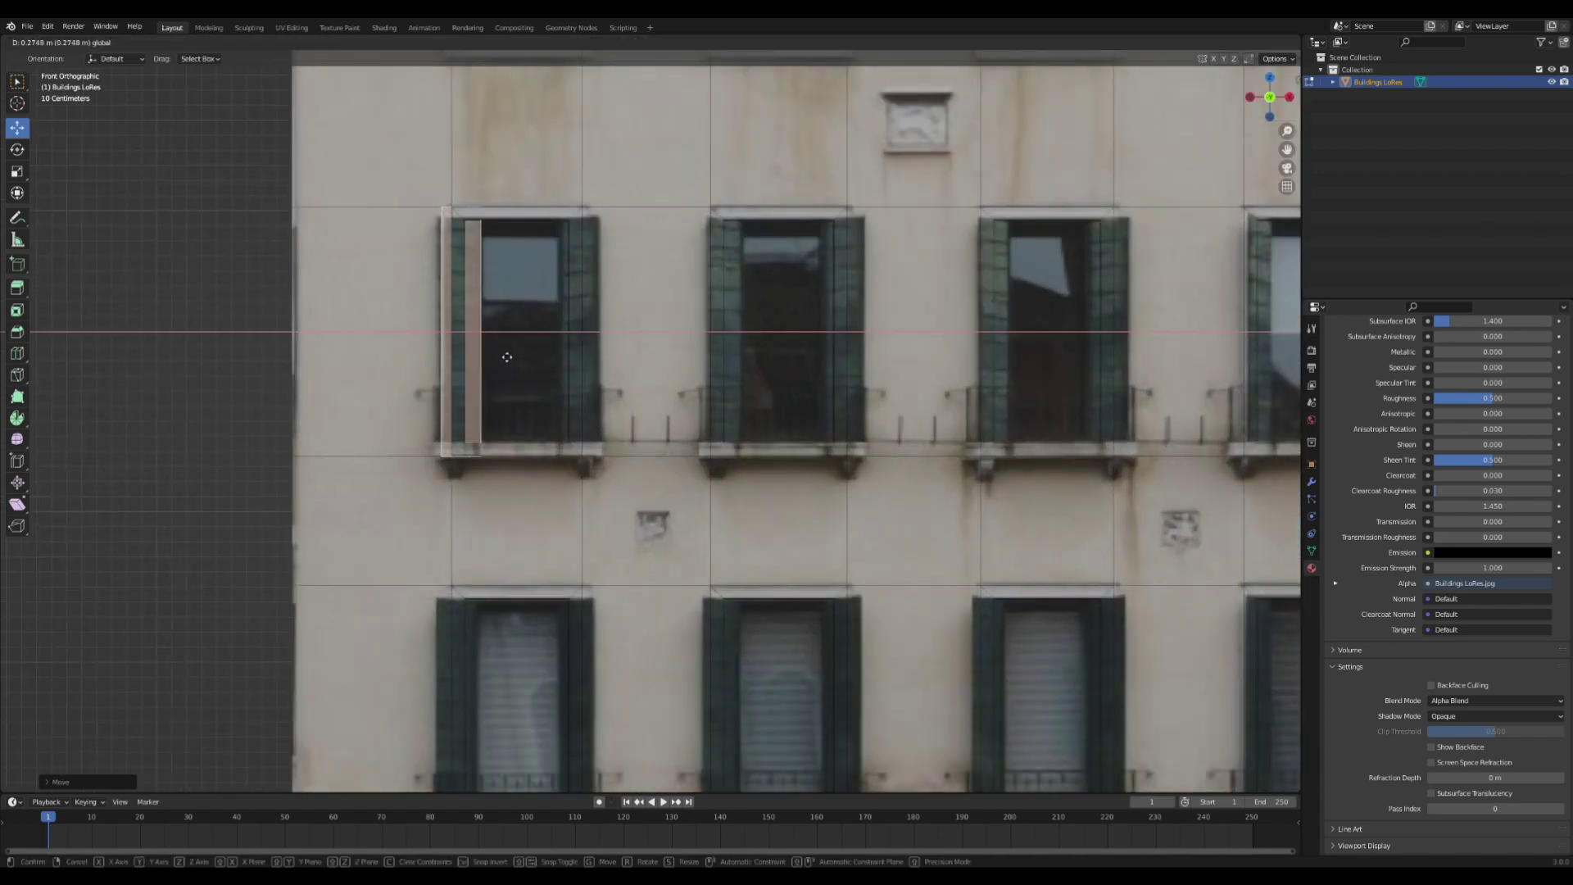
pyautogui.press('s')
pyautogui.press('x')
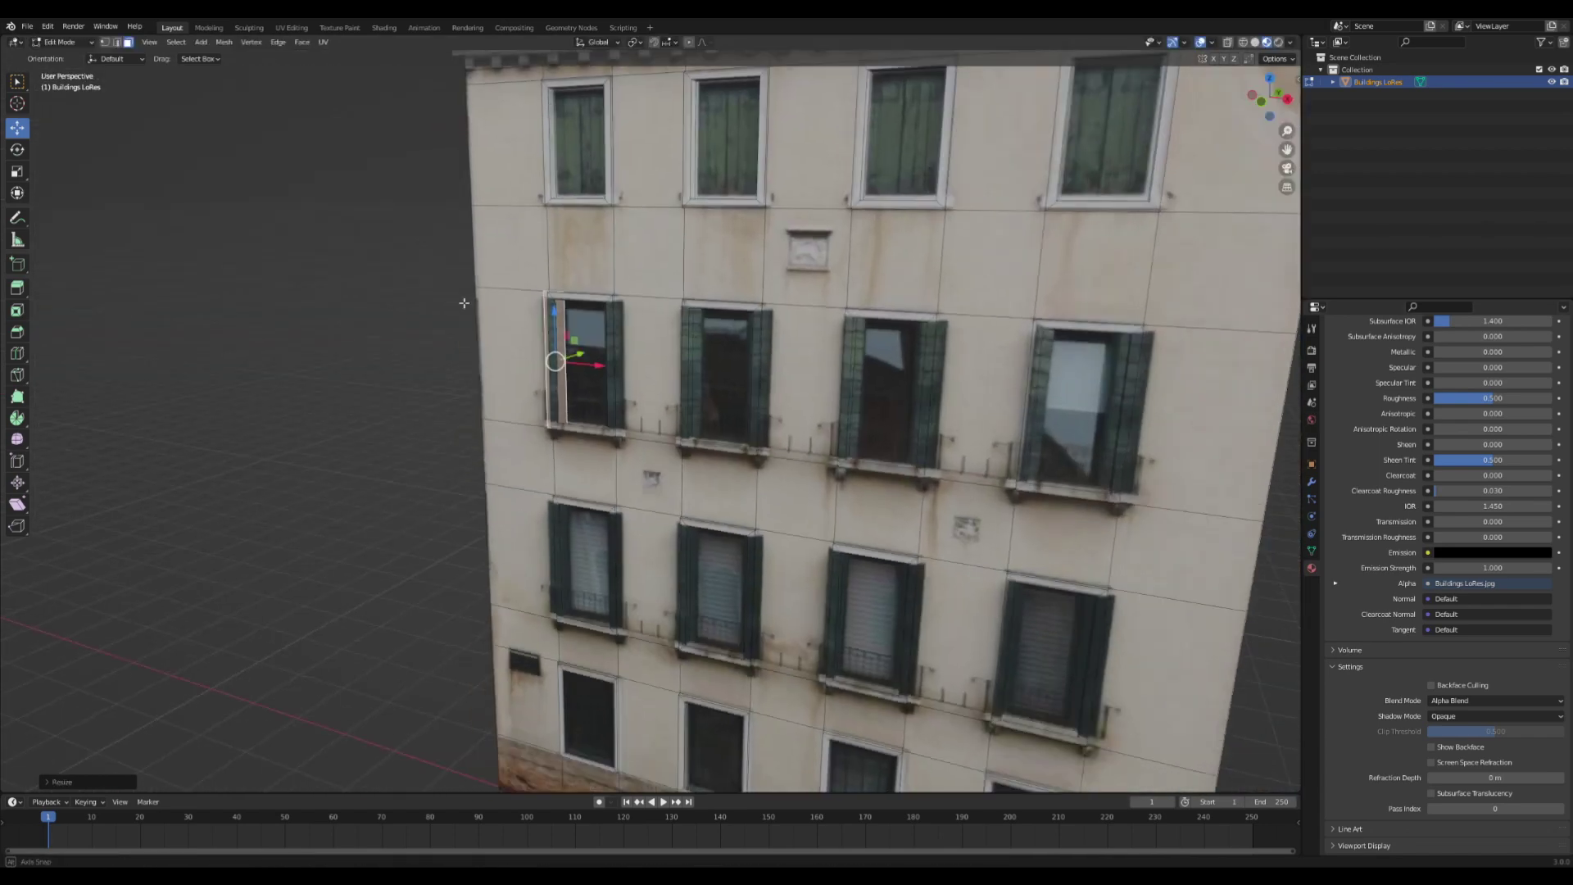
# Slide the top, bottom and left edges of the duplicated face so it covers exactly the first window's left shutter.
pyautogui.scroll(5, 533, 282)
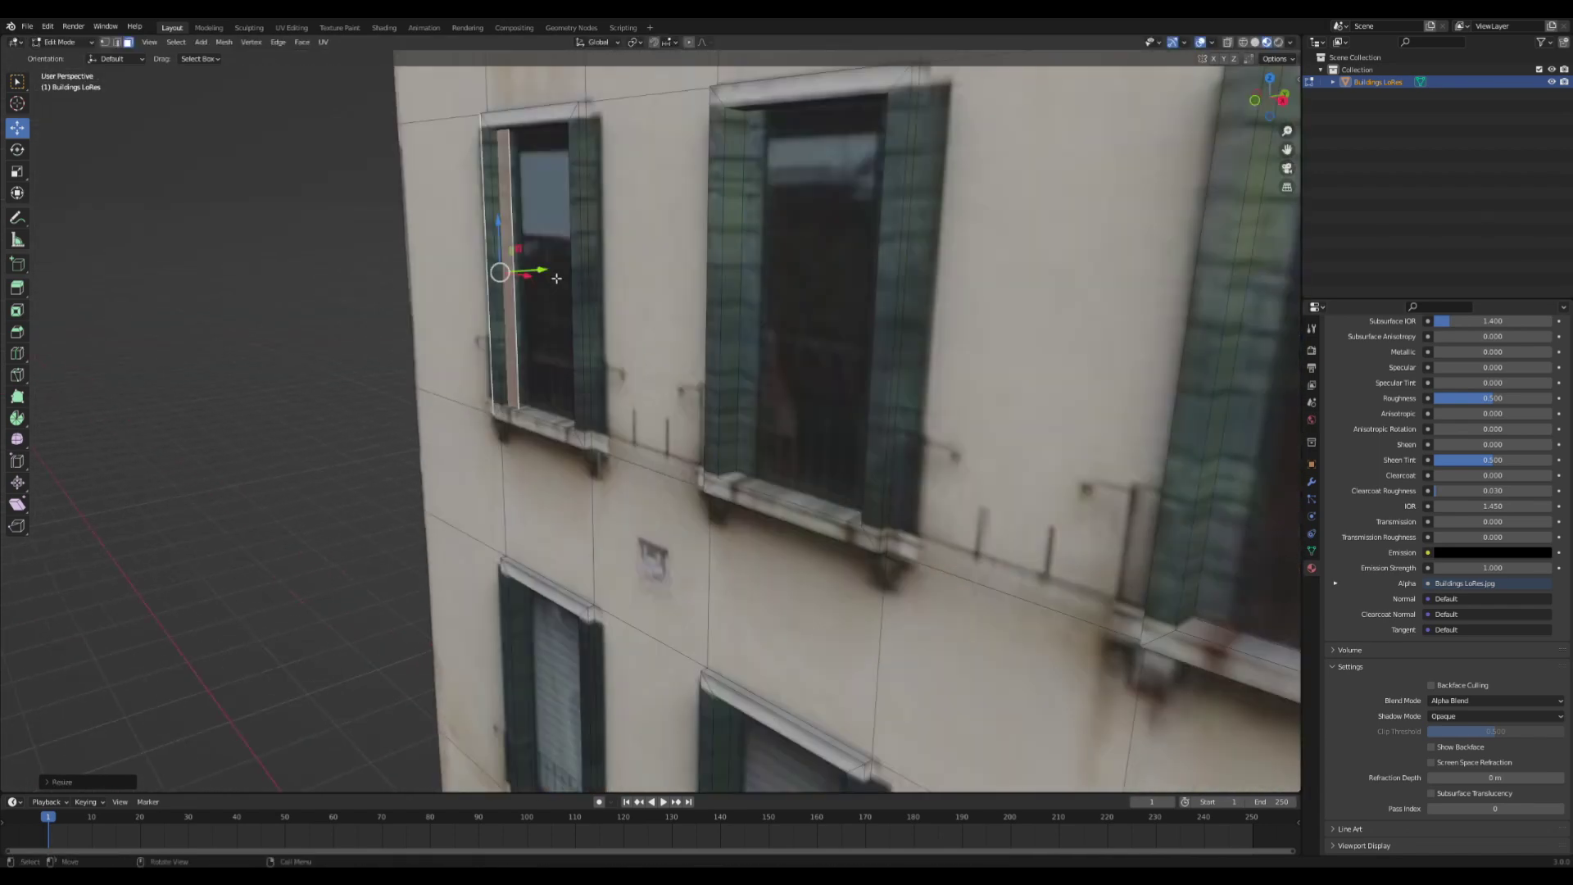
pyautogui.moveTo(541, 281); pyautogui.dragTo(678, 238, button='middle')
pyautogui.click(116, 42)
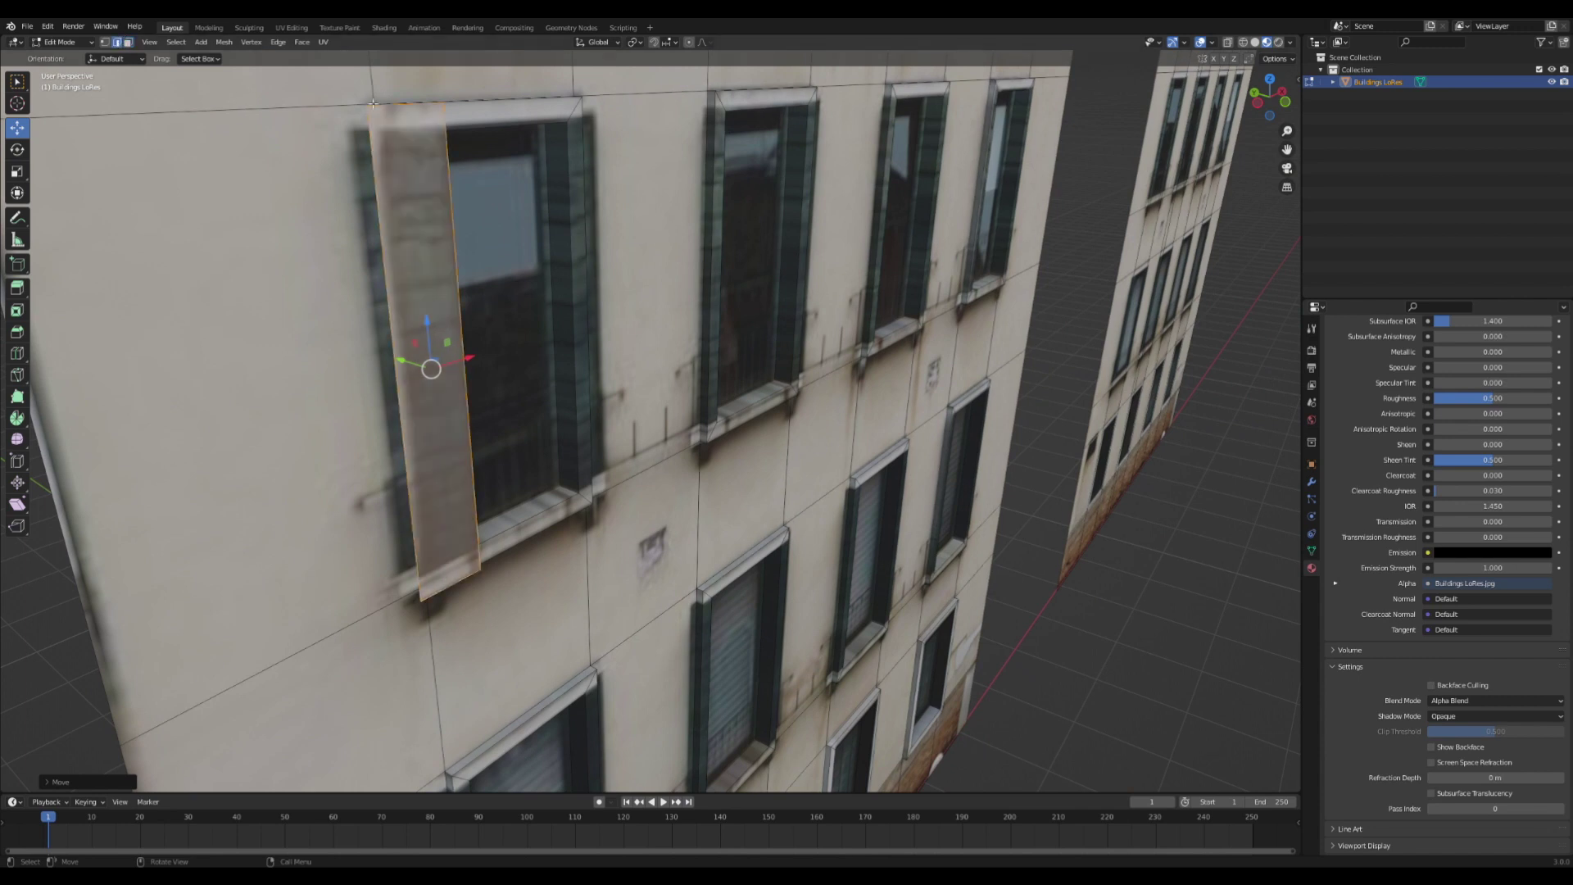
pyautogui.click(410, 105)
pyautogui.press('g')
pyautogui.press('g')
pyautogui.click(429, 99)
pyautogui.click(448, 582)
pyautogui.press('g')
pyautogui.press('g')
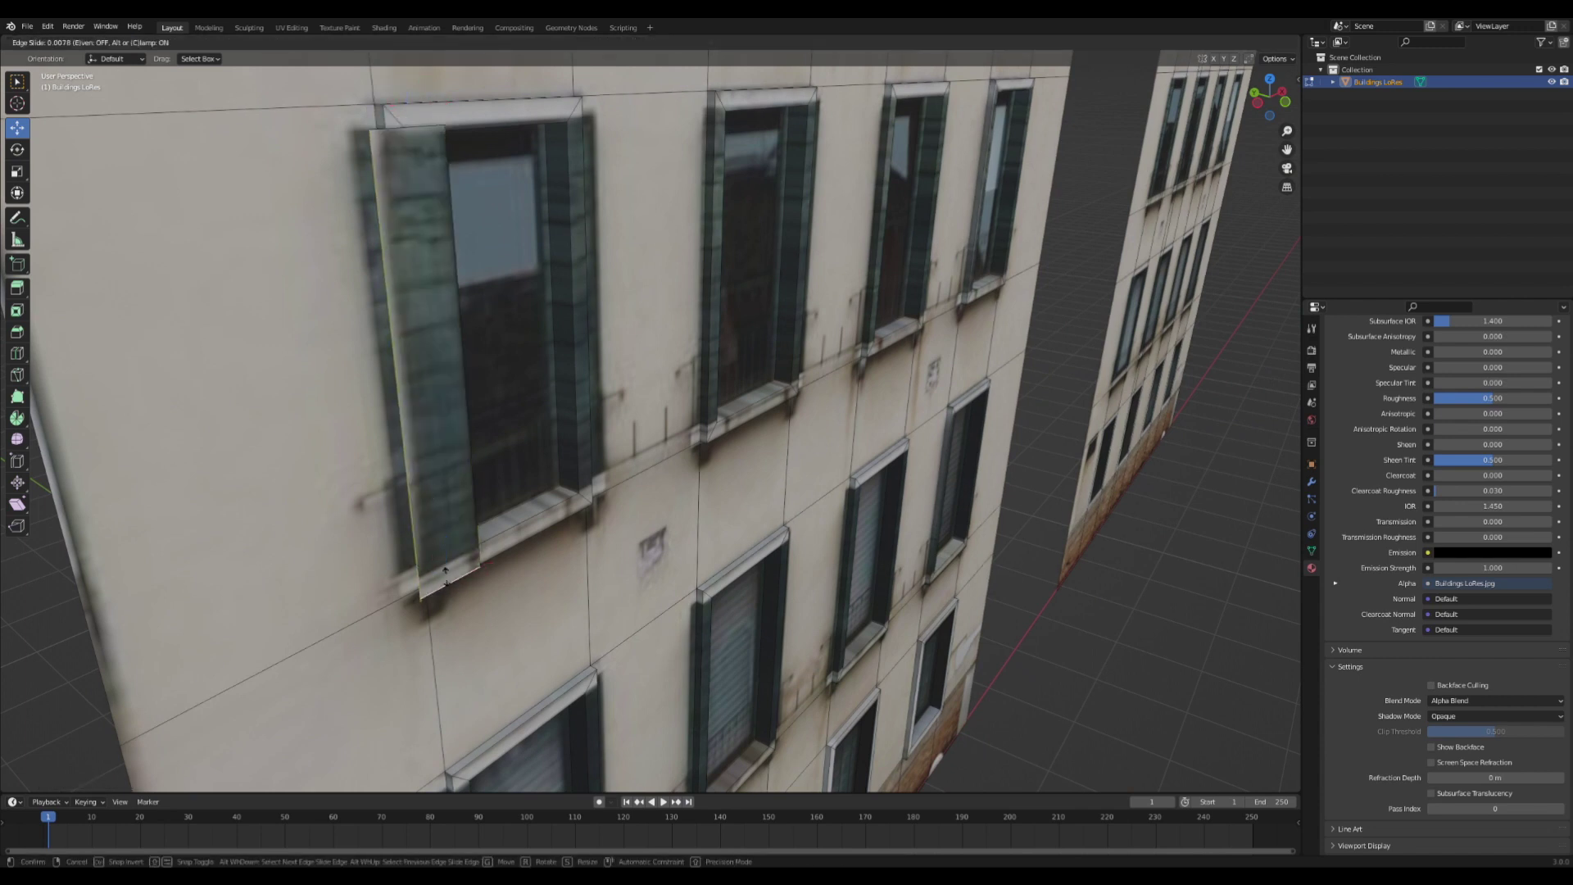
pyautogui.click(445, 560)
pyautogui.click(391, 324)
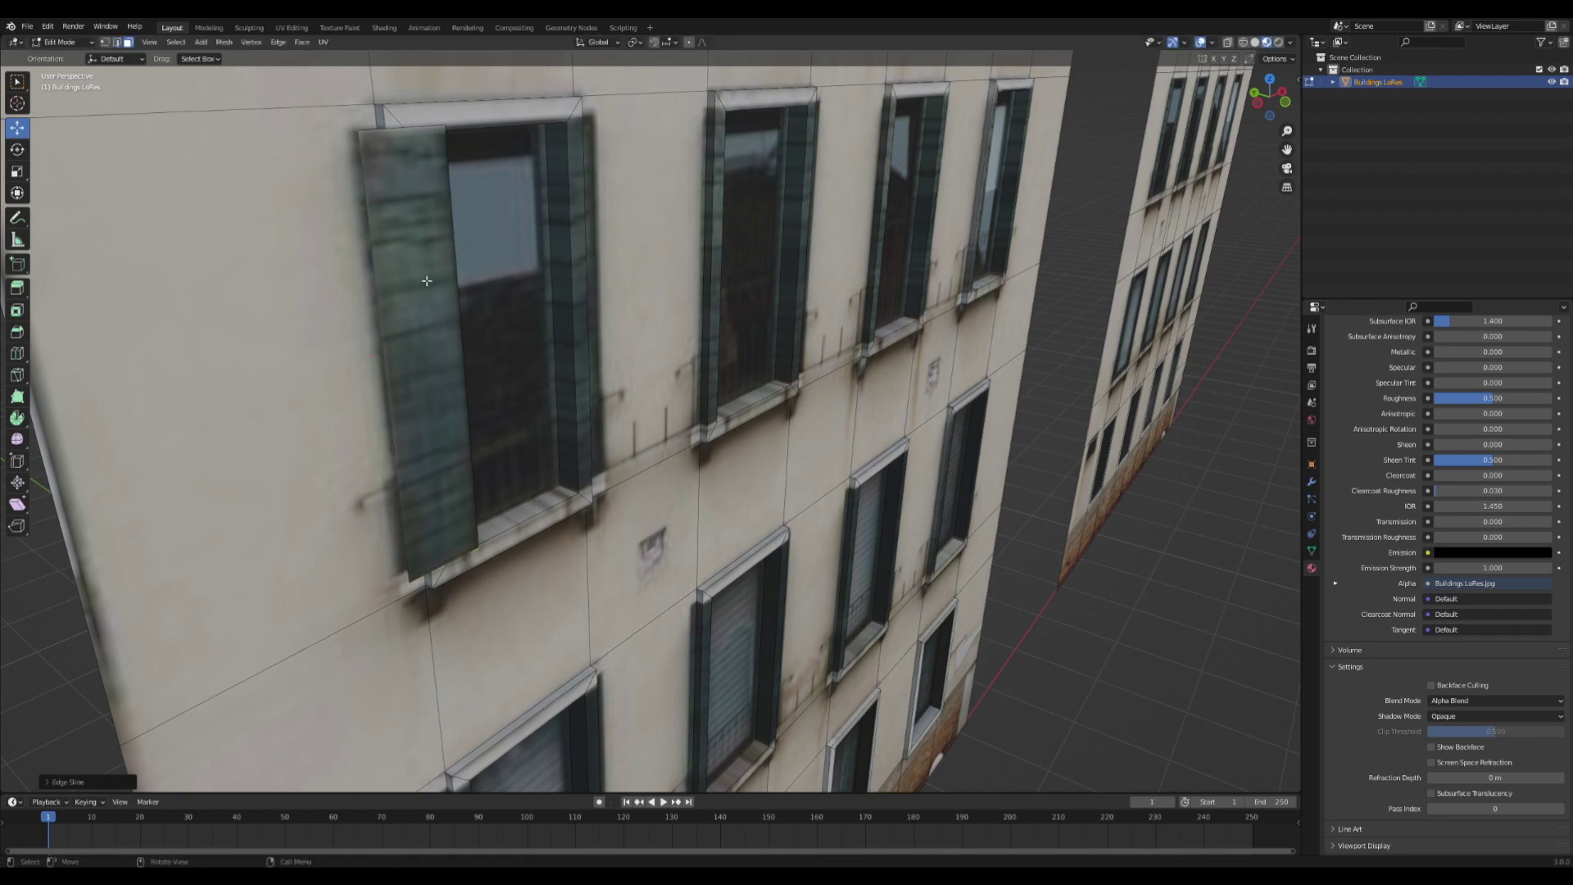
# Select the whole linked shutter face, move it along Y off the wall and scale it along Y.
pyautogui.hotkey('ctrl', 'l')
pyautogui.moveTo(427, 281); pyautogui.dragTo(458, 491, button='middle')
pyautogui.press('g')
pyautogui.press('y')
pyautogui.press('s')
pyautogui.press('y')
pyautogui.click(546, 560)
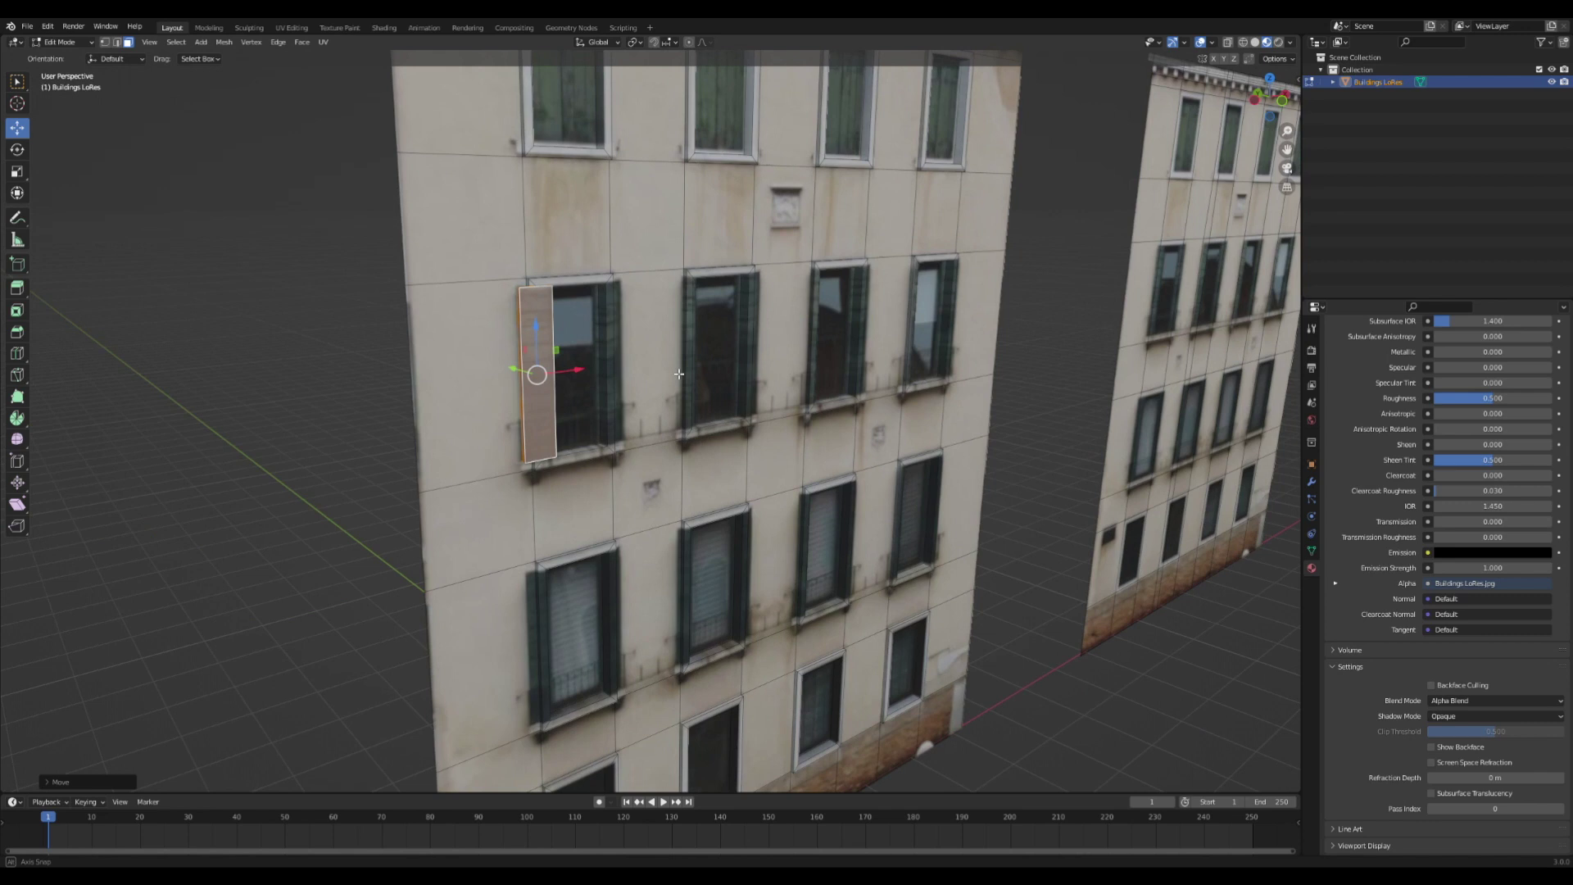
# In front view, duplicate the shutter along X to the first window's right side and copy the pair onto the second window.
pyautogui.press('KP_1')
pyautogui.moveTo(547, 360); pyautogui.dragTo(668, 400)
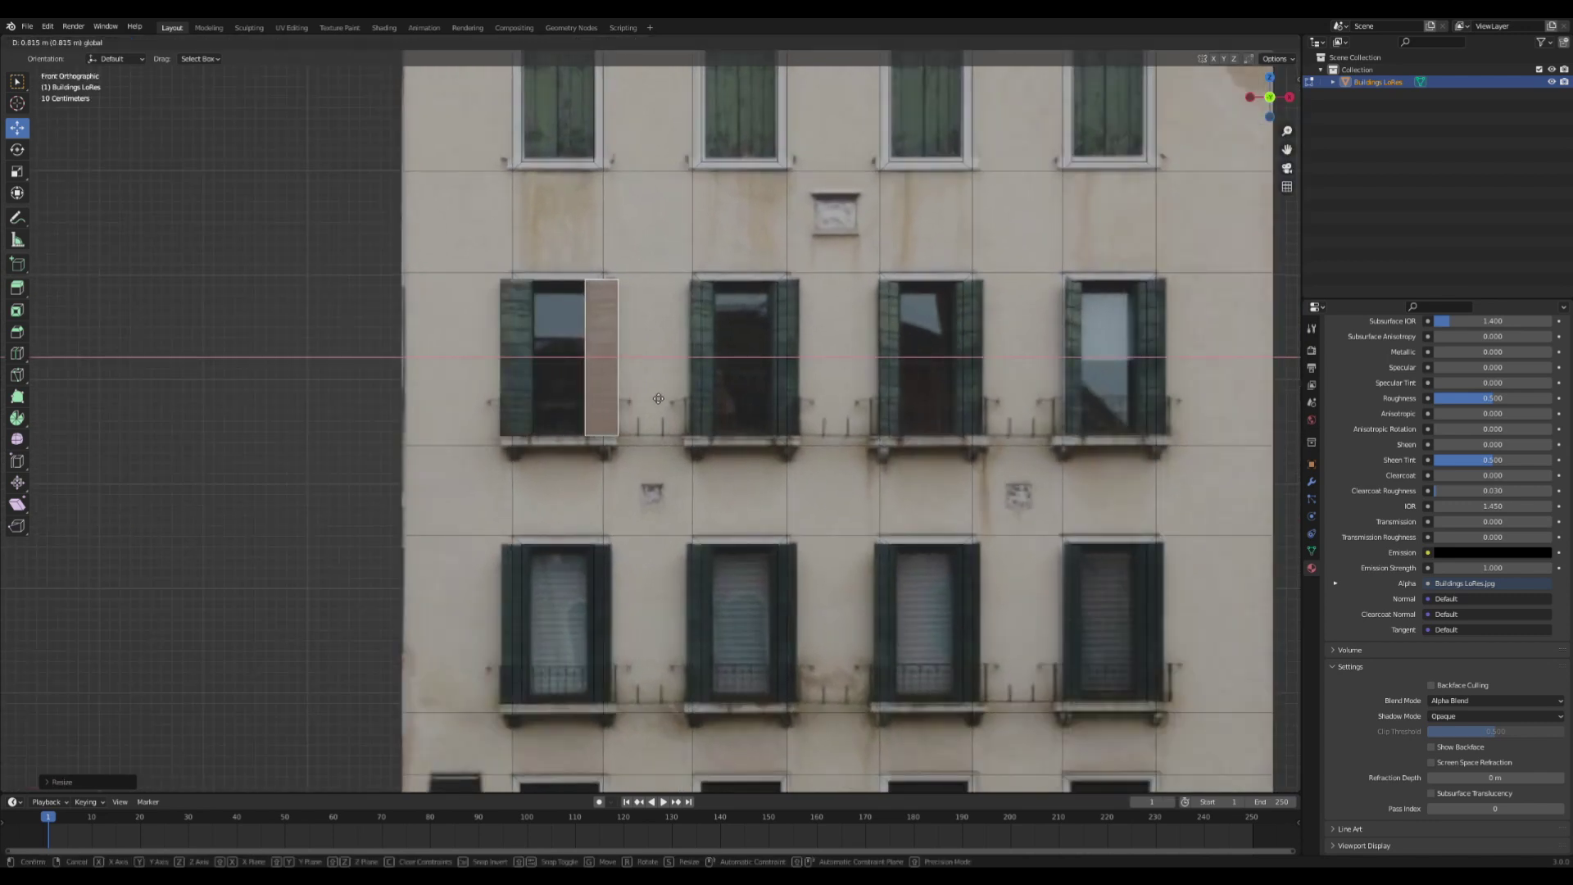
pyautogui.click(658, 398)
pyautogui.press('l')
pyautogui.hotkey('shift', 'd')
pyautogui.press('x')
pyautogui.click(782, 366)
pyautogui.keyDown('shift'); pyautogui.moveTo(792, 365); pyautogui.dragTo(565, 373, button='middle'); pyautogui.keyUp('shift')
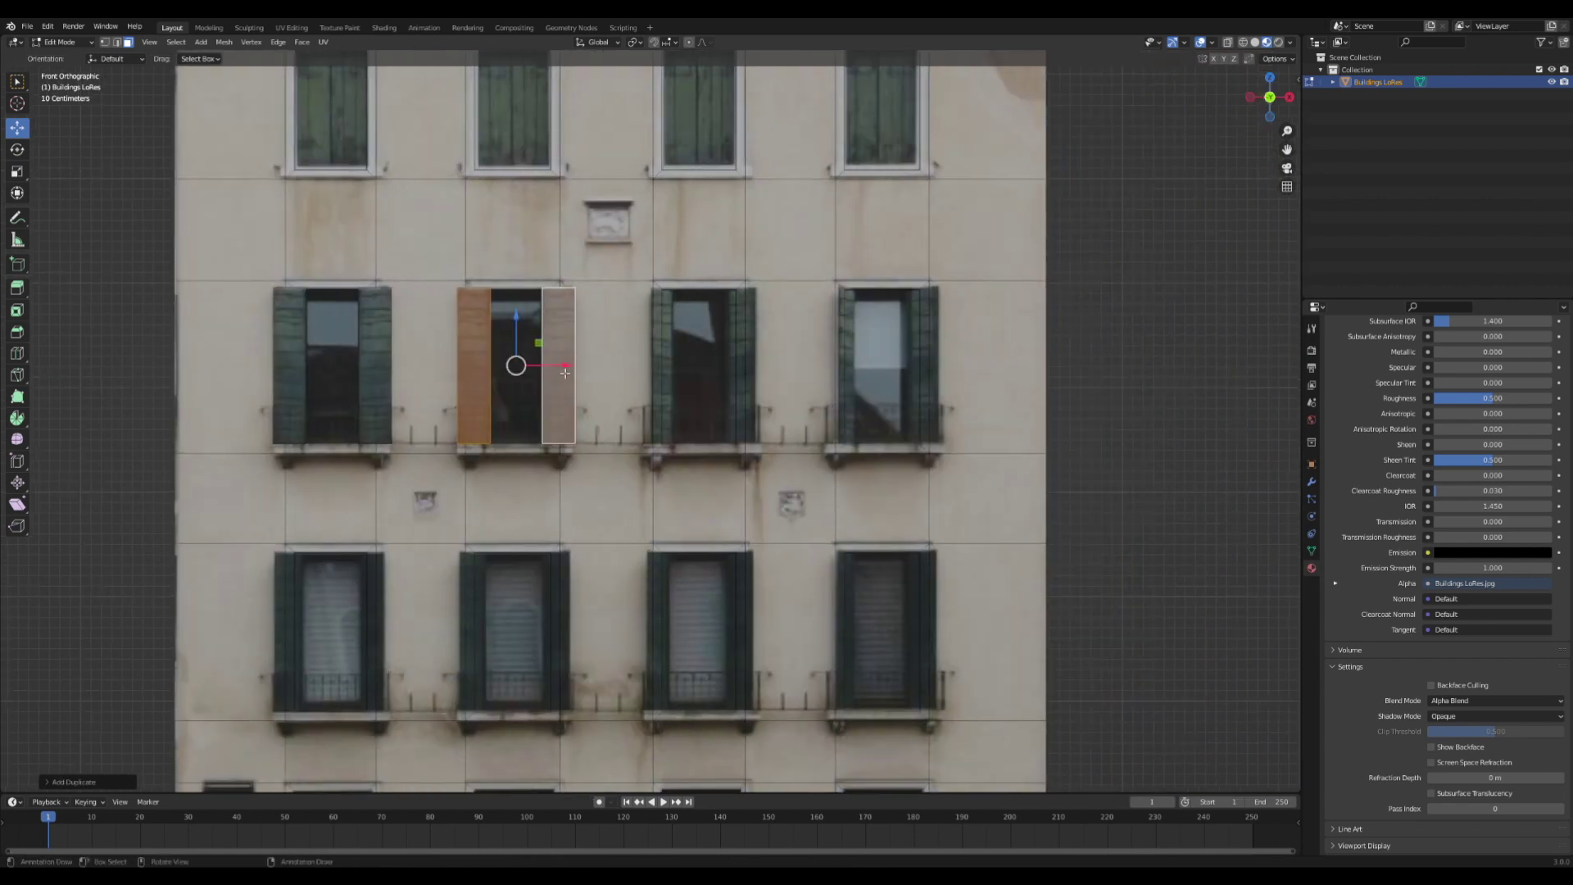
# Copy the shutters onto the third and fourth windows and duplicate the complete set onto the shuttered row below.
pyautogui.moveTo(566, 373); pyautogui.dragTo(938, 373)
pyautogui.scroll(-3, 748, 422)
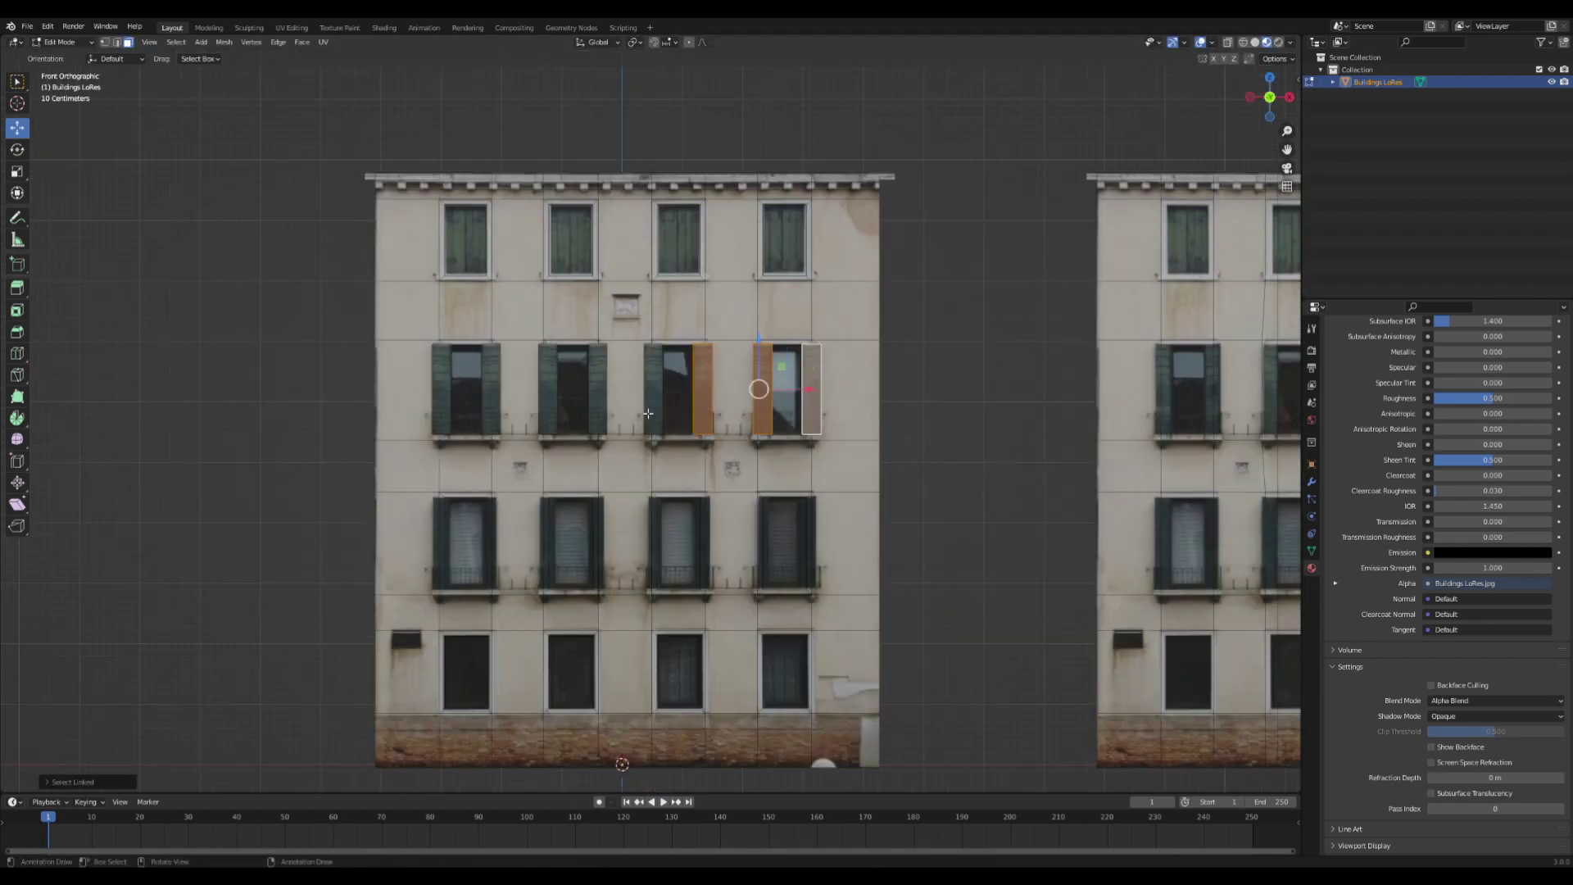
pyautogui.moveTo(627, 352); pyautogui.dragTo(644, 478)
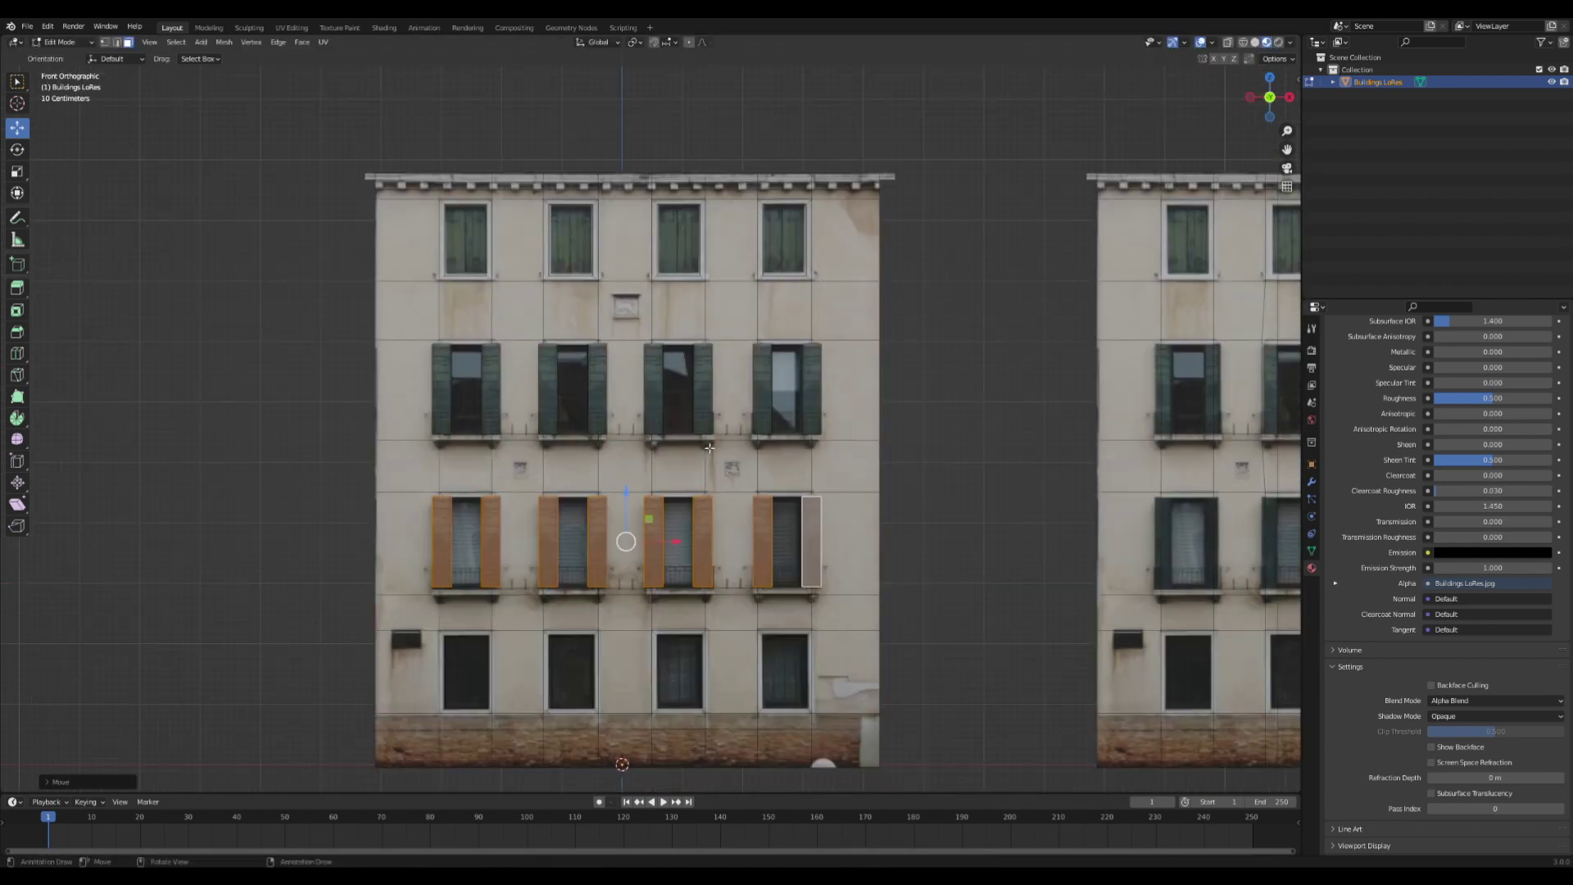
# In the lower shuttered row, rotate the third window's right shutter slightly about Z and move it back into place.
pyautogui.moveTo(1279, 151); pyautogui.dragTo(1147, 213, button='middle')
pyautogui.scroll(4, 787, 435)
pyautogui.click(742, 449)
pyautogui.press('l')
pyautogui.moveTo(742, 449); pyautogui.dragTo(762, 368, button='middle')
pyautogui.press('r')
pyautogui.press('z')
pyautogui.click(848, 396)
pyautogui.scroll(2, 848, 396)
pyautogui.press('g')
pyautogui.click(828, 401)
pyautogui.scroll(-2, 820, 410)
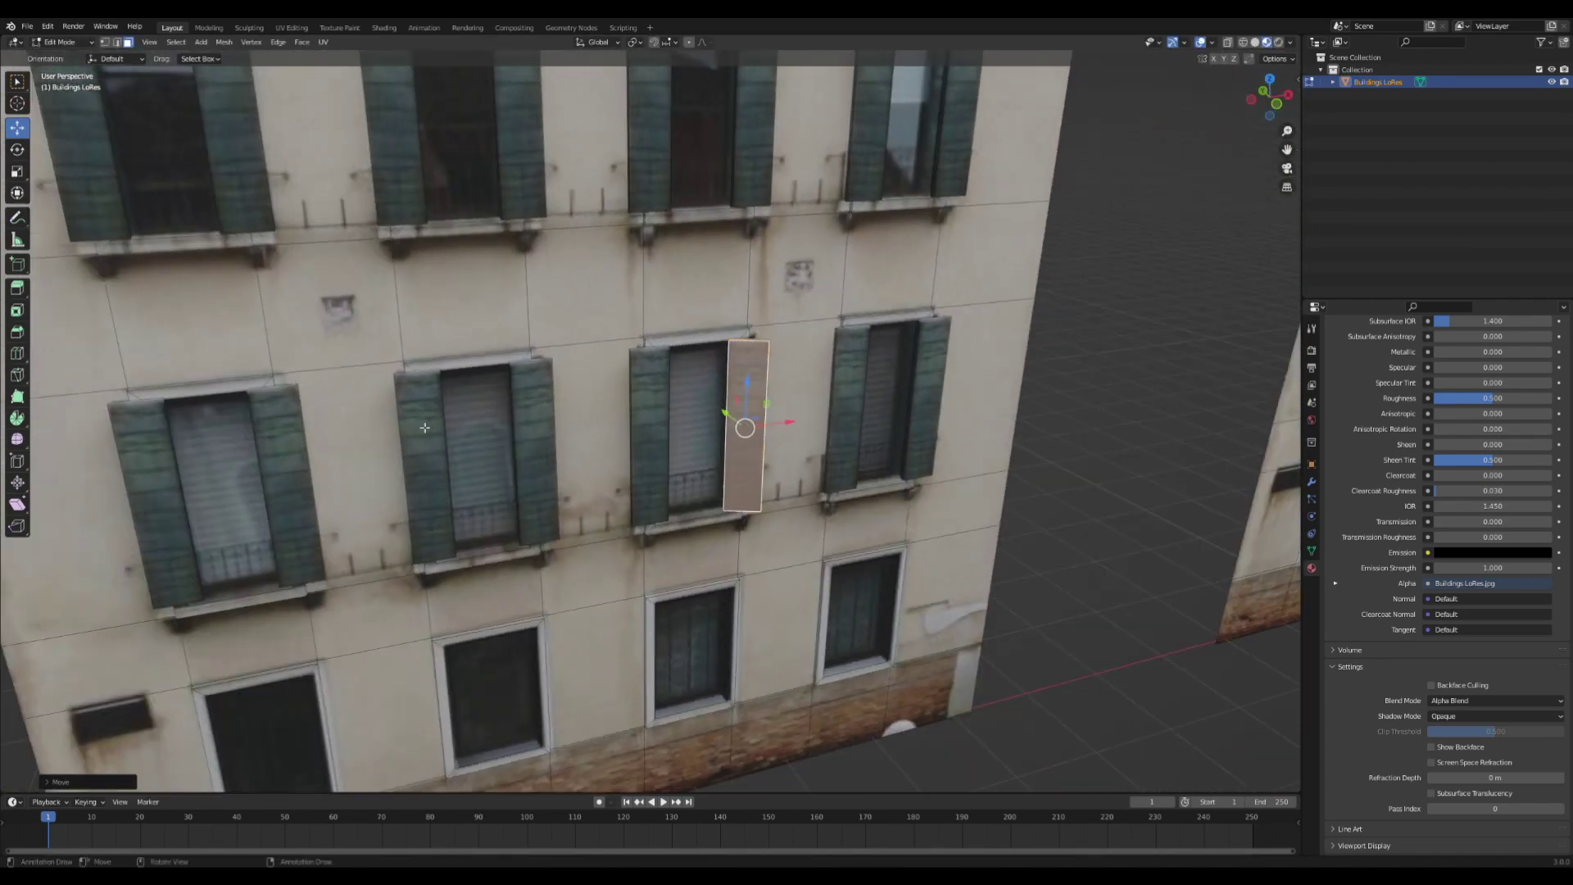
# Rotate the second window's left shutter in the lower shuttered row about Z and move it along Y.
pyautogui.click(430, 443)
pyautogui.press('l')
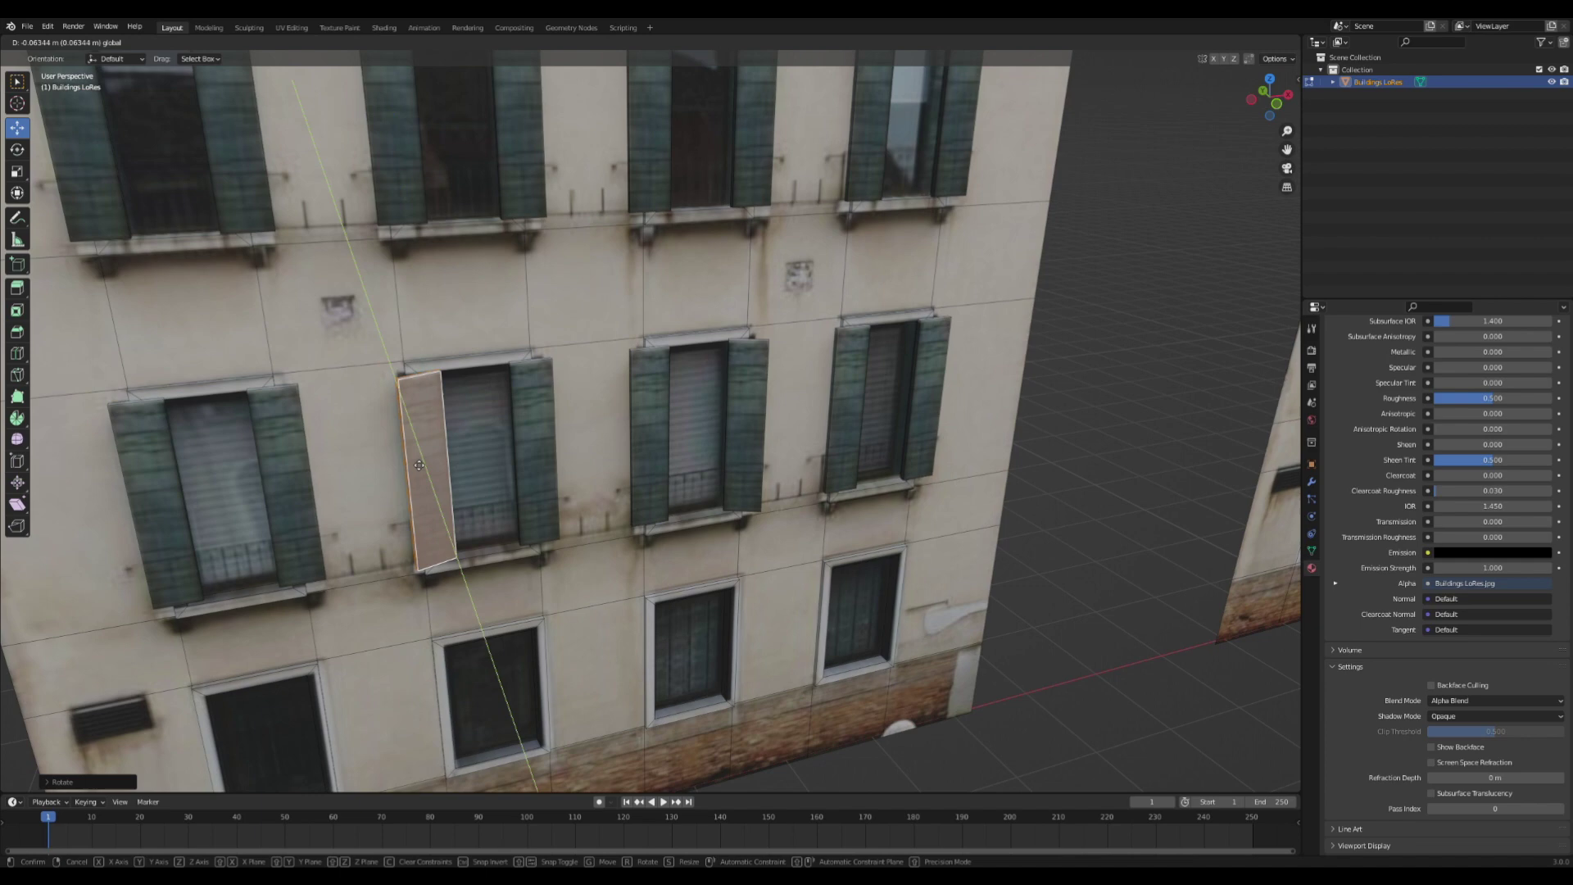
pyautogui.moveTo(540, 386); pyautogui.dragTo(688, 426, button='middle')
# Rotate two more individual shutters slightly about Z and leave Edit Mode.
pyautogui.click(730, 225)
pyautogui.press('l')
pyautogui.press('r')
pyautogui.press('z')
pyautogui.moveTo(730, 225); pyautogui.dragTo(885, 185, button='middle')
pyautogui.click(825, 232)
pyautogui.click(293, 290)
pyautogui.press('l')
pyautogui.press('r')
pyautogui.press('z')
pyautogui.click(305, 300)
pyautogui.moveTo(305, 299); pyautogui.dragTo(369, 279, button='middle')
pyautogui.press('Tab')
pyautogui.scroll(-4, 879, 363)
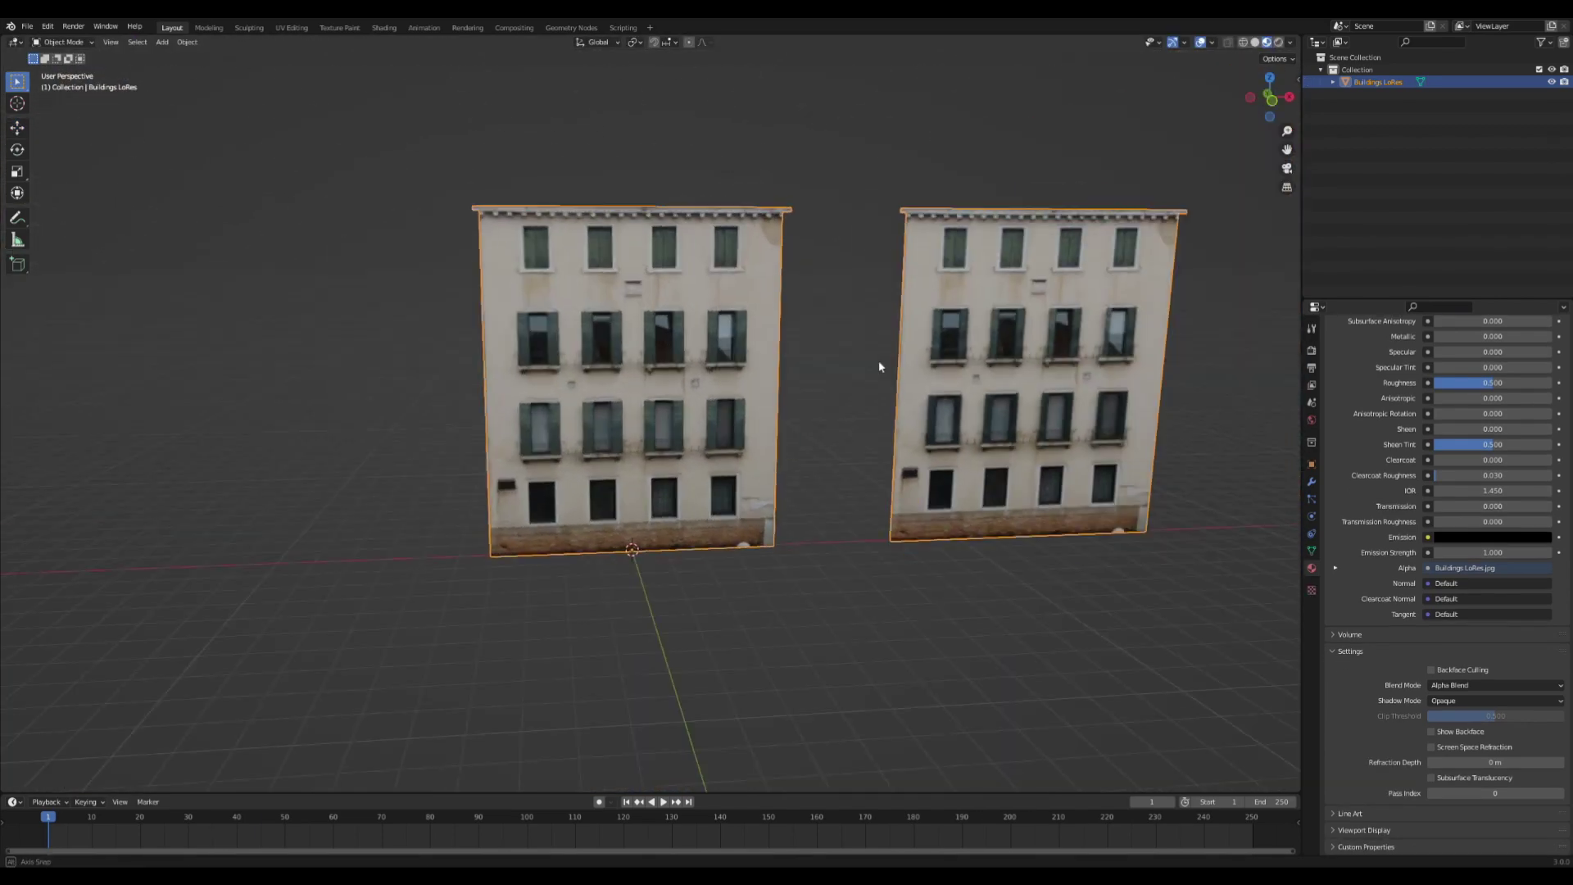
# Duplicate the fourth window's left shutter from the lower shuttered row down to the ground-floor window and scale it to fit.
pyautogui.moveTo(879, 362); pyautogui.dragTo(752, 445, button='middle')
pyautogui.press('Tab')
pyautogui.scroll(3, 787, 450)
pyautogui.click(843, 458)
pyautogui.press('l')
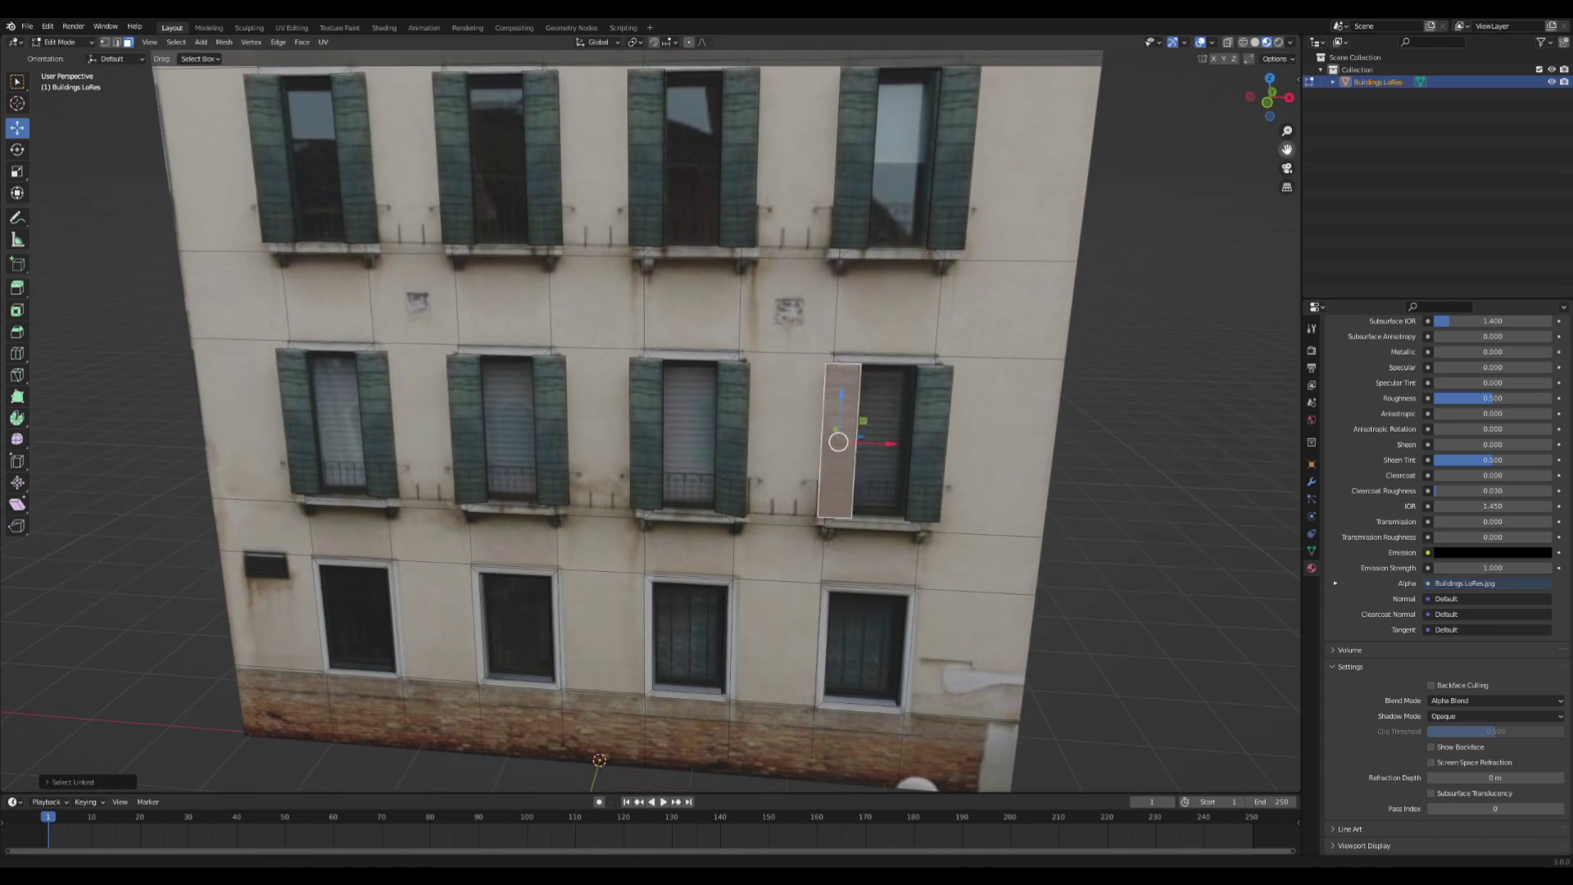
pyautogui.keyDown('shift'); pyautogui.moveTo(885, 422); pyautogui.dragTo(726, 211, button='middle'); pyautogui.keyUp('shift')
pyautogui.hotkey('shift', 'd')
pyautogui.press('z')
pyautogui.click(715, 437)
pyautogui.press('KP_1')
pyautogui.press('s')
pyautogui.press('x')
pyautogui.press('z')
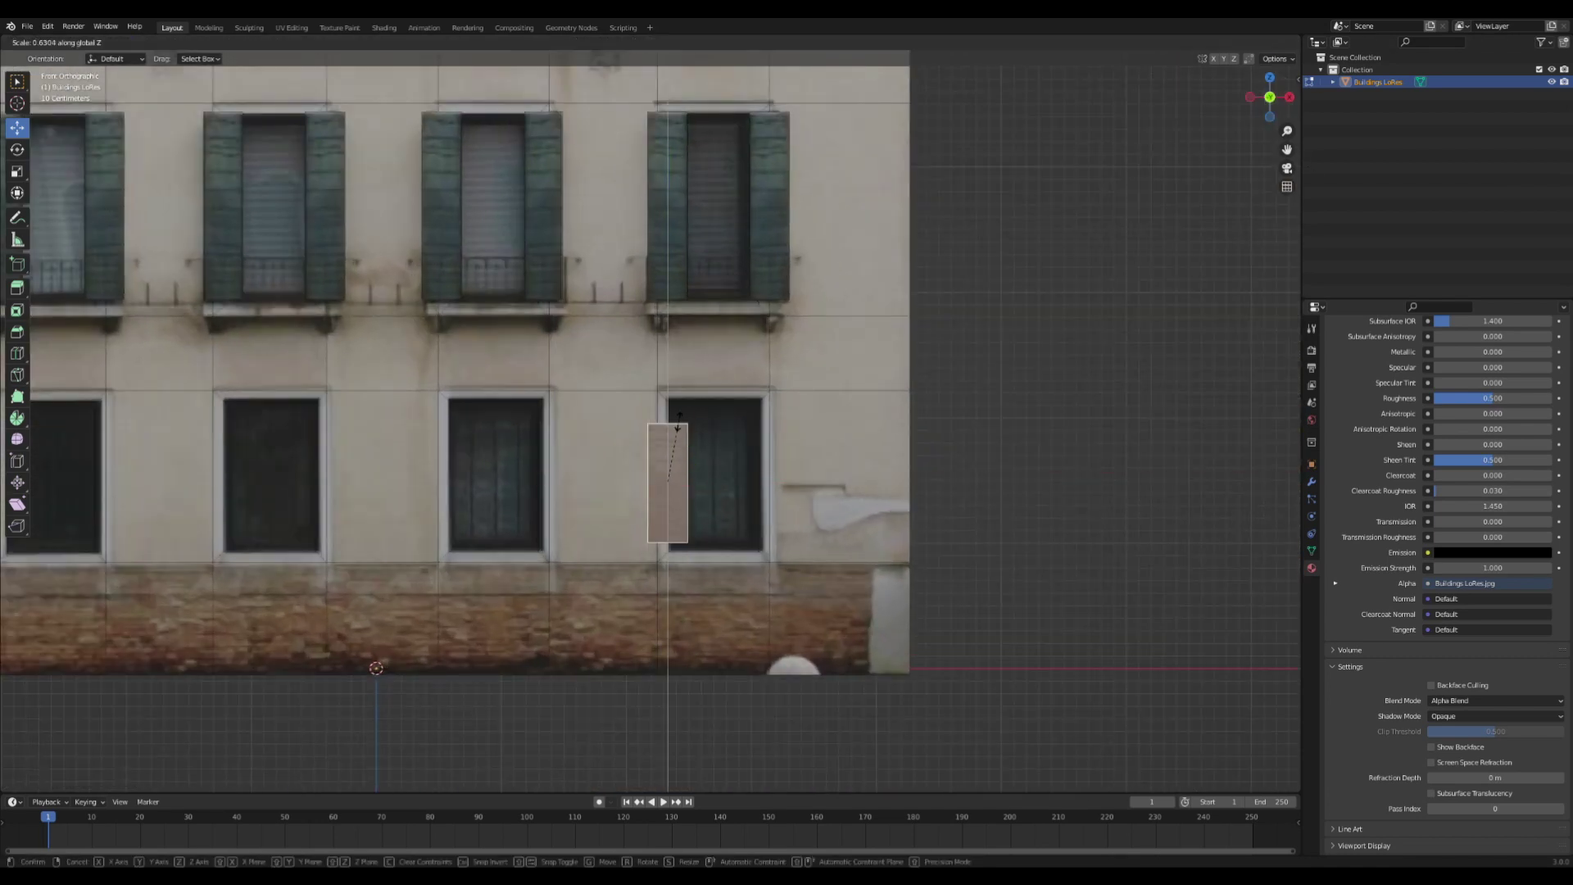
pyautogui.moveTo(717, 474); pyautogui.dragTo(793, 474)
# Duplicate the ground-floor shutter along X for the other half of the opening and scale the shutters along X to fit.
pyautogui.hotkey('shift', 'd')
pyautogui.press('x')
pyautogui.click(789, 477)
pyautogui.press('s')
pyautogui.press('x')
pyautogui.click(834, 437)
pyautogui.click(695, 483)
pyautogui.press('s')
pyautogui.press('x')
pyautogui.click(762, 479)
pyautogui.click(749, 459)
# Select both shutters of the fourth ground-floor window and move them along Y into the window opening.
pyautogui.moveTo(793, 474); pyautogui.dragTo(680, 513, button='middle')
pyautogui.press('l')
pyautogui.moveTo(804, 524); pyautogui.dragTo(819, 517)
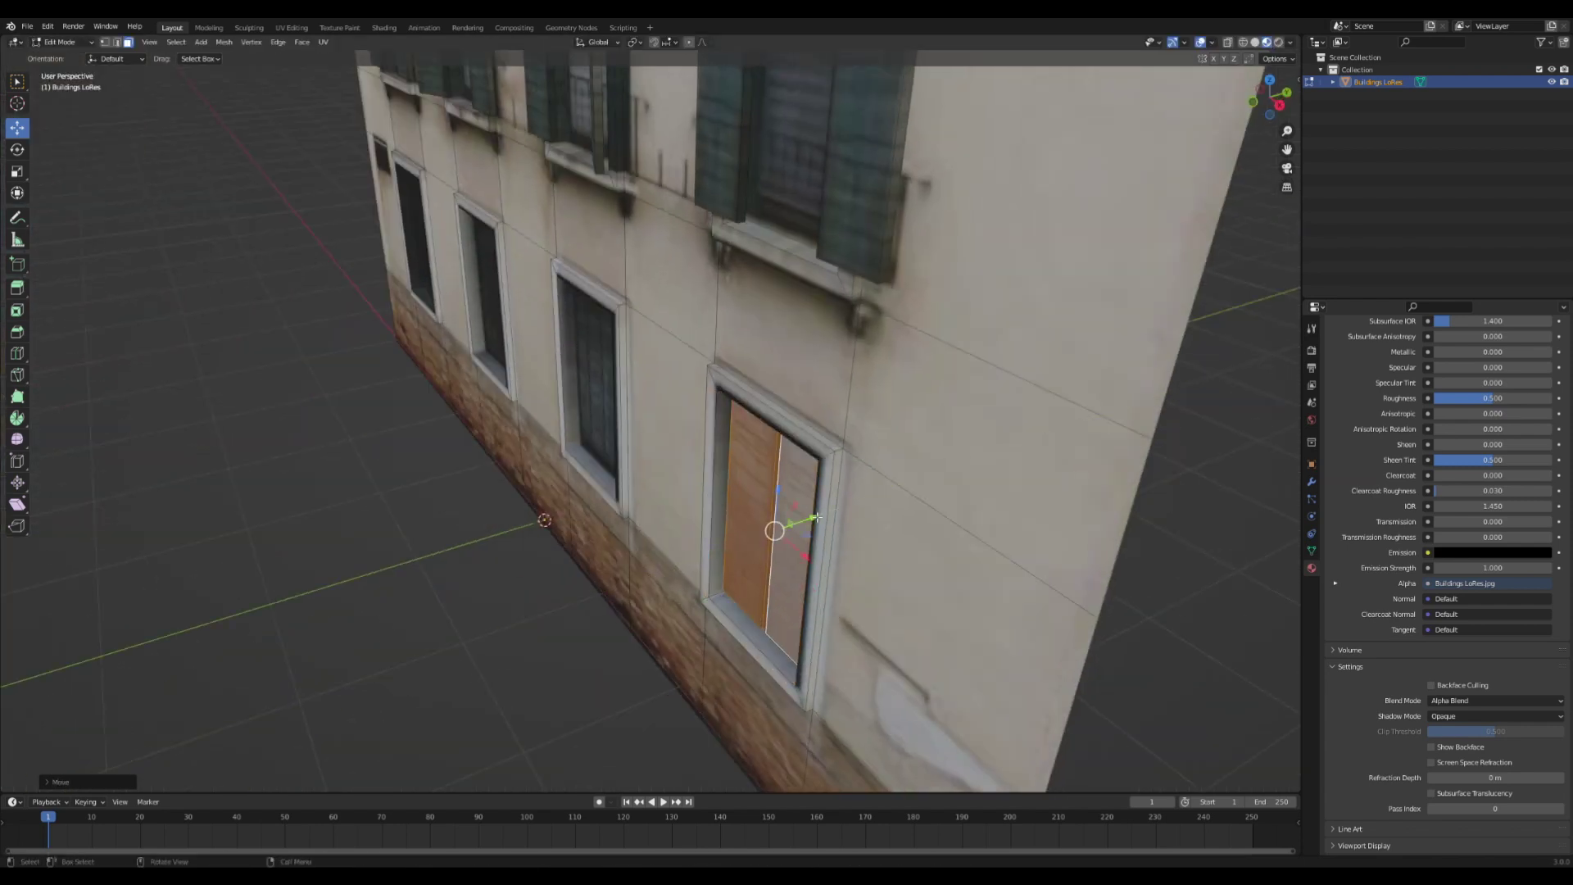
# Duplicate the shutter pair along X onto the remaining ground-floor windows.
pyautogui.moveTo(668, 500); pyautogui.dragTo(762, 464, button='middle')
pyautogui.hotkey('shift', 'd')
pyautogui.press('x')
pyautogui.click(564, 458)
pyautogui.moveTo(565, 458); pyautogui.dragTo(606, 461, button='middle')
pyautogui.scroll(-2, 606, 461)
pyautogui.moveTo(594, 460); pyautogui.dragTo(602, 459)
pyautogui.hotkey('shift', 'd')
pyautogui.press('x')
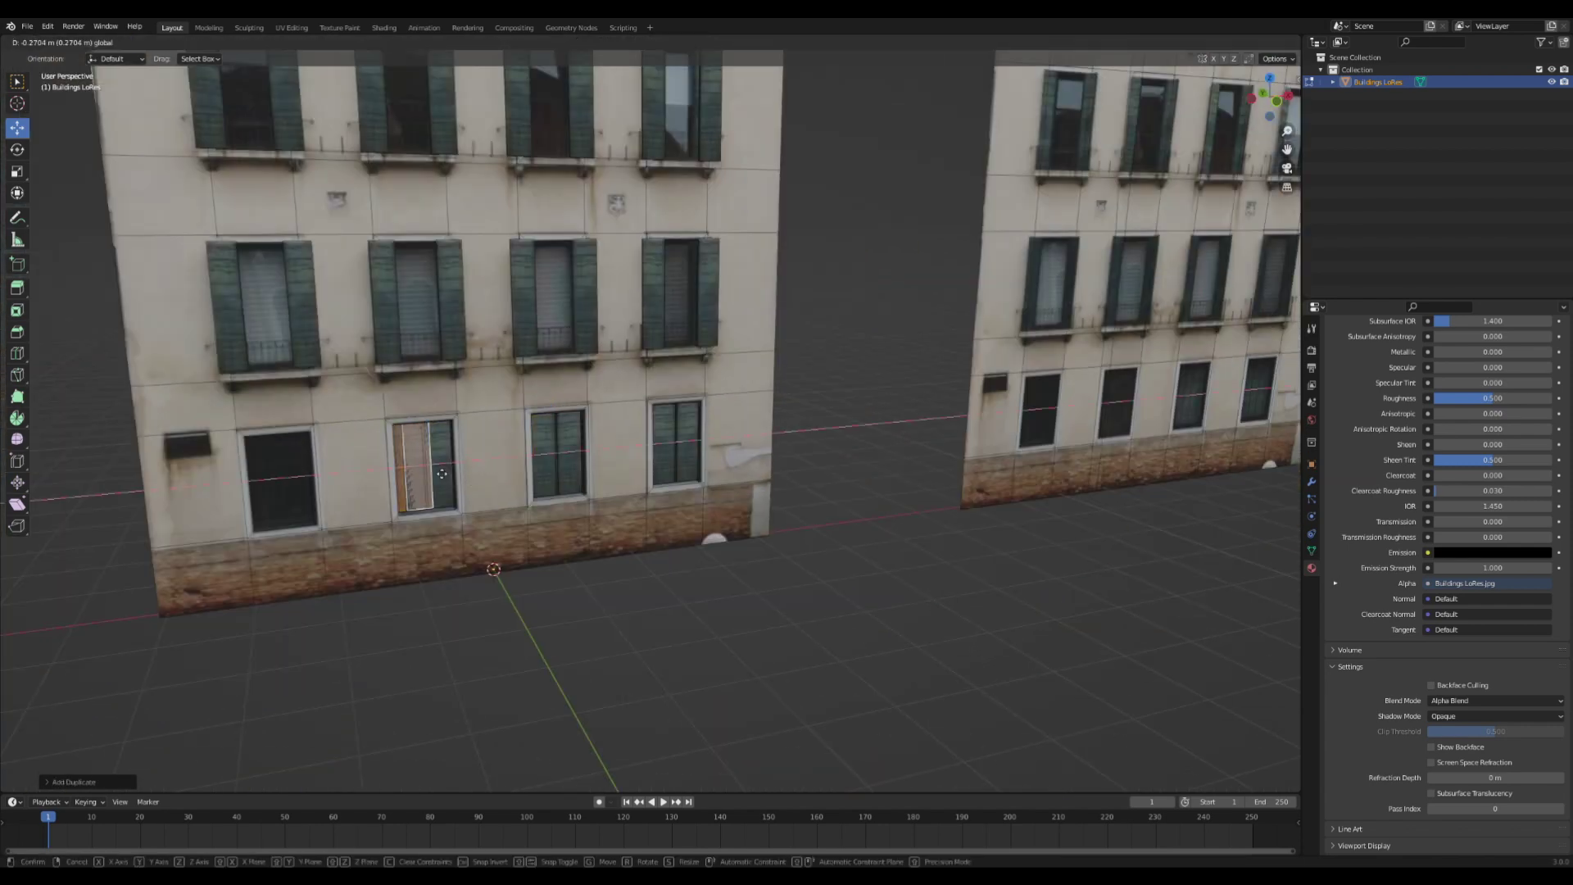
pyautogui.click(308, 484)
# Rotate individual ground-floor shutters about Z, including the third window's left shutter.
pyautogui.press('l')
pyautogui.press('r')
pyautogui.press('z')
pyautogui.moveTo(299, 483); pyautogui.dragTo(345, 573, button='middle')
pyautogui.click(552, 482)
pyautogui.press('r')
pyautogui.press('z')
pyautogui.click(565, 483)
pyautogui.scroll(5, 458, 524)
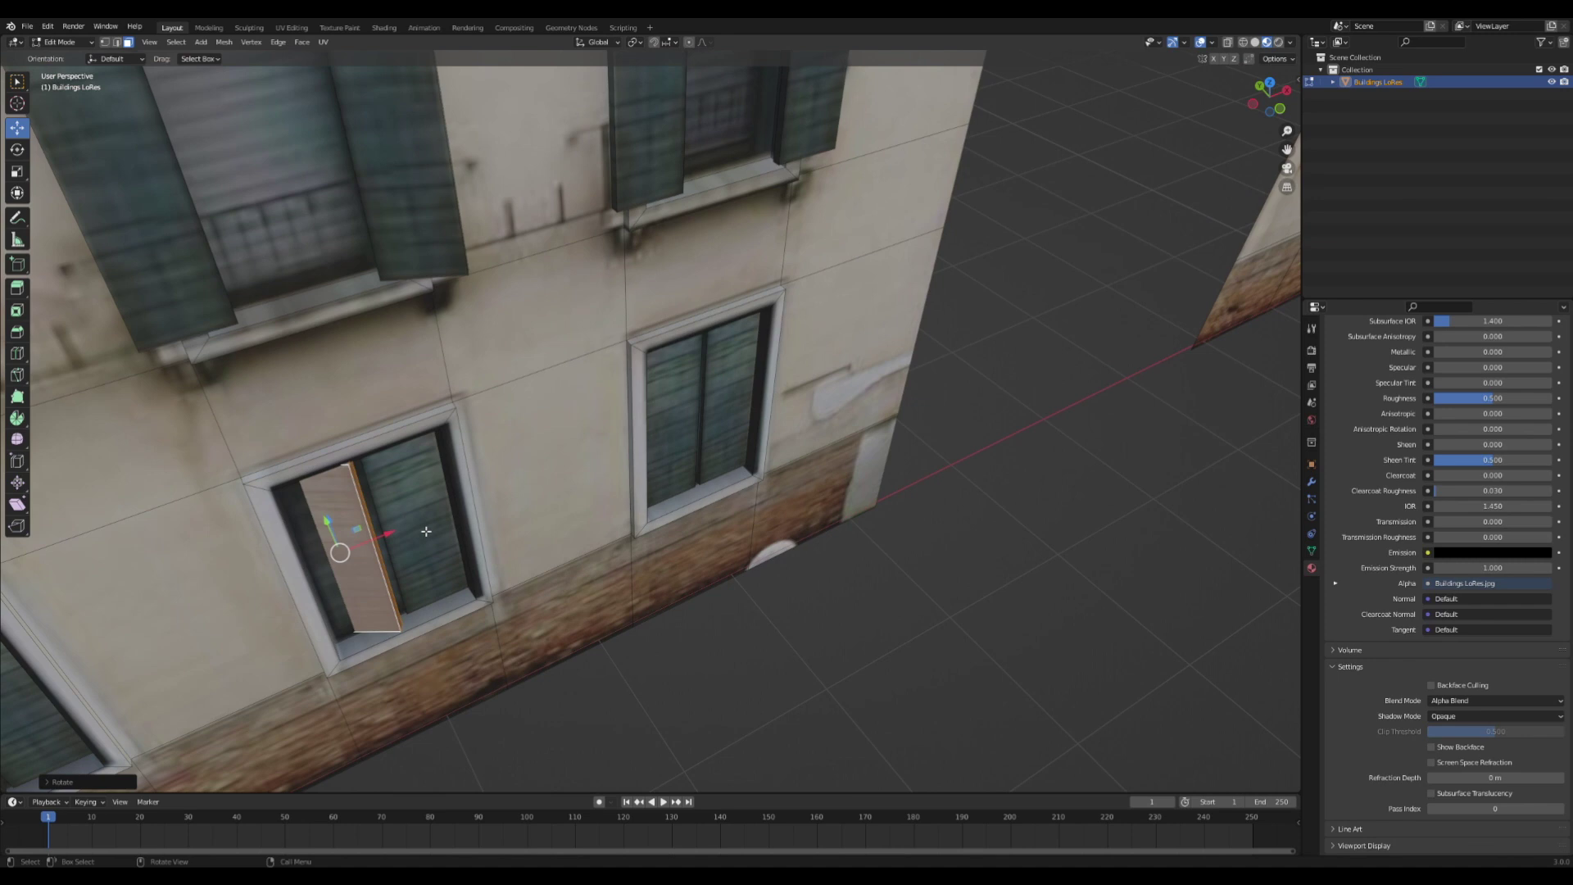
# Rotate the right shutter of the third ground-floor window slightly about Z.
pyautogui.click(426, 531)
pyautogui.press('l')
pyautogui.press('r')
pyautogui.press('z')
pyautogui.moveTo(430, 524); pyautogui.dragTo(360, 451, button='middle')
# Move the left shutter of the fourth ground-floor window along Y and save the file.
pyautogui.click(693, 459)
pyautogui.moveTo(693, 459); pyautogui.dragTo(611, 525, button='middle')
pyautogui.moveTo(758, 468); pyautogui.dragTo(765, 463)
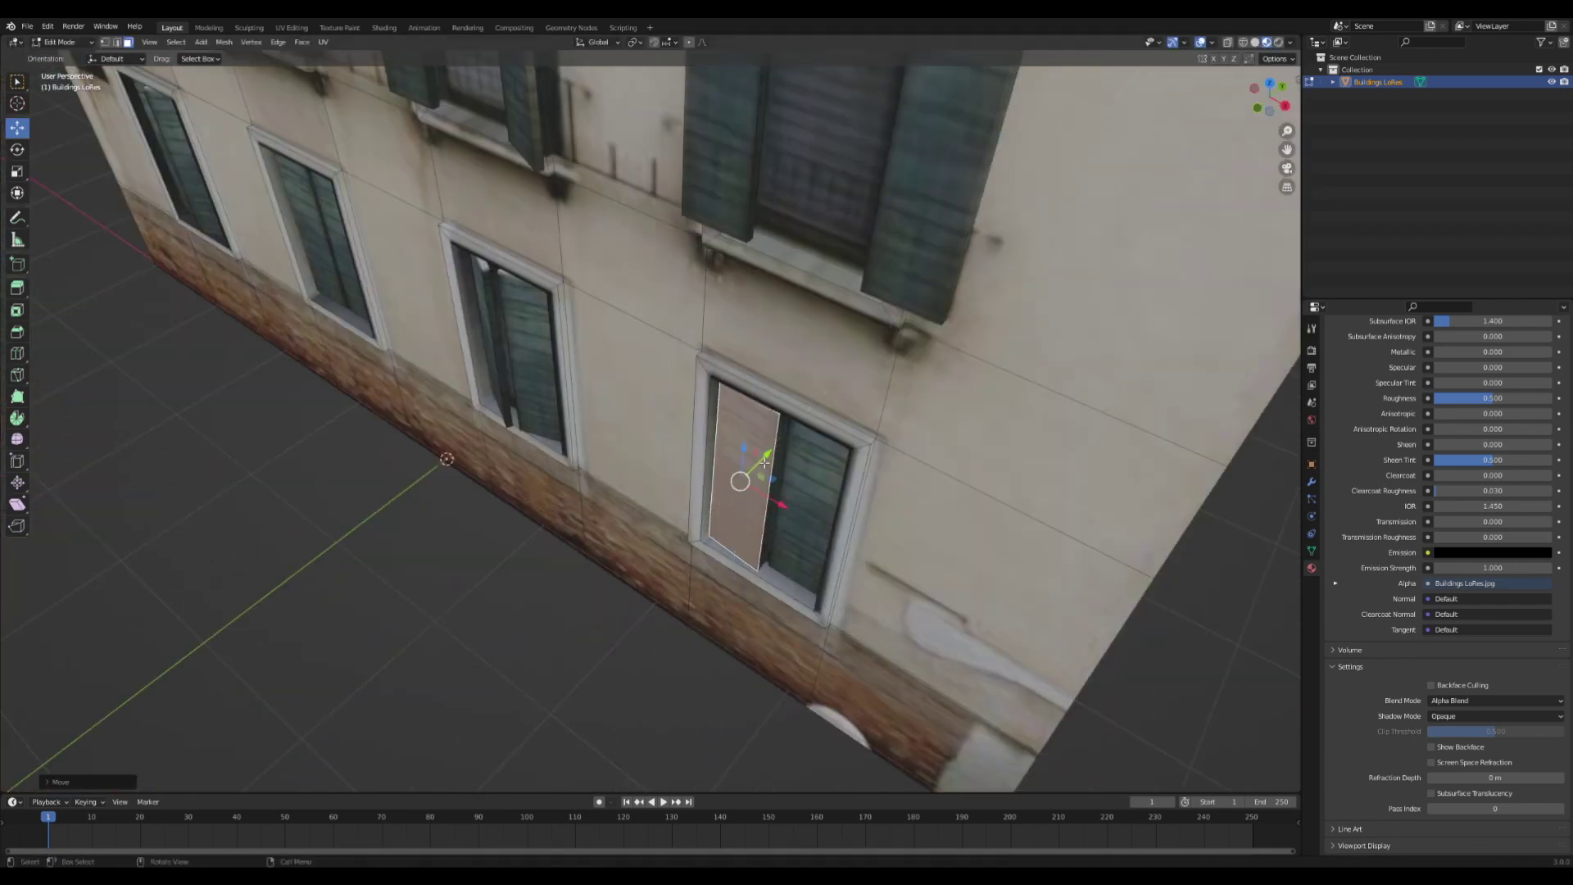
pyautogui.scroll(-4, 770, 476)
pyautogui.click(841, 610)
pyautogui.hotkey('ctrl', 's')
# Add a horizontal loop cut along the top of the brick base and select the brick faces below it.
pyautogui.moveTo(838, 611); pyautogui.dragTo(777, 590, button='middle')
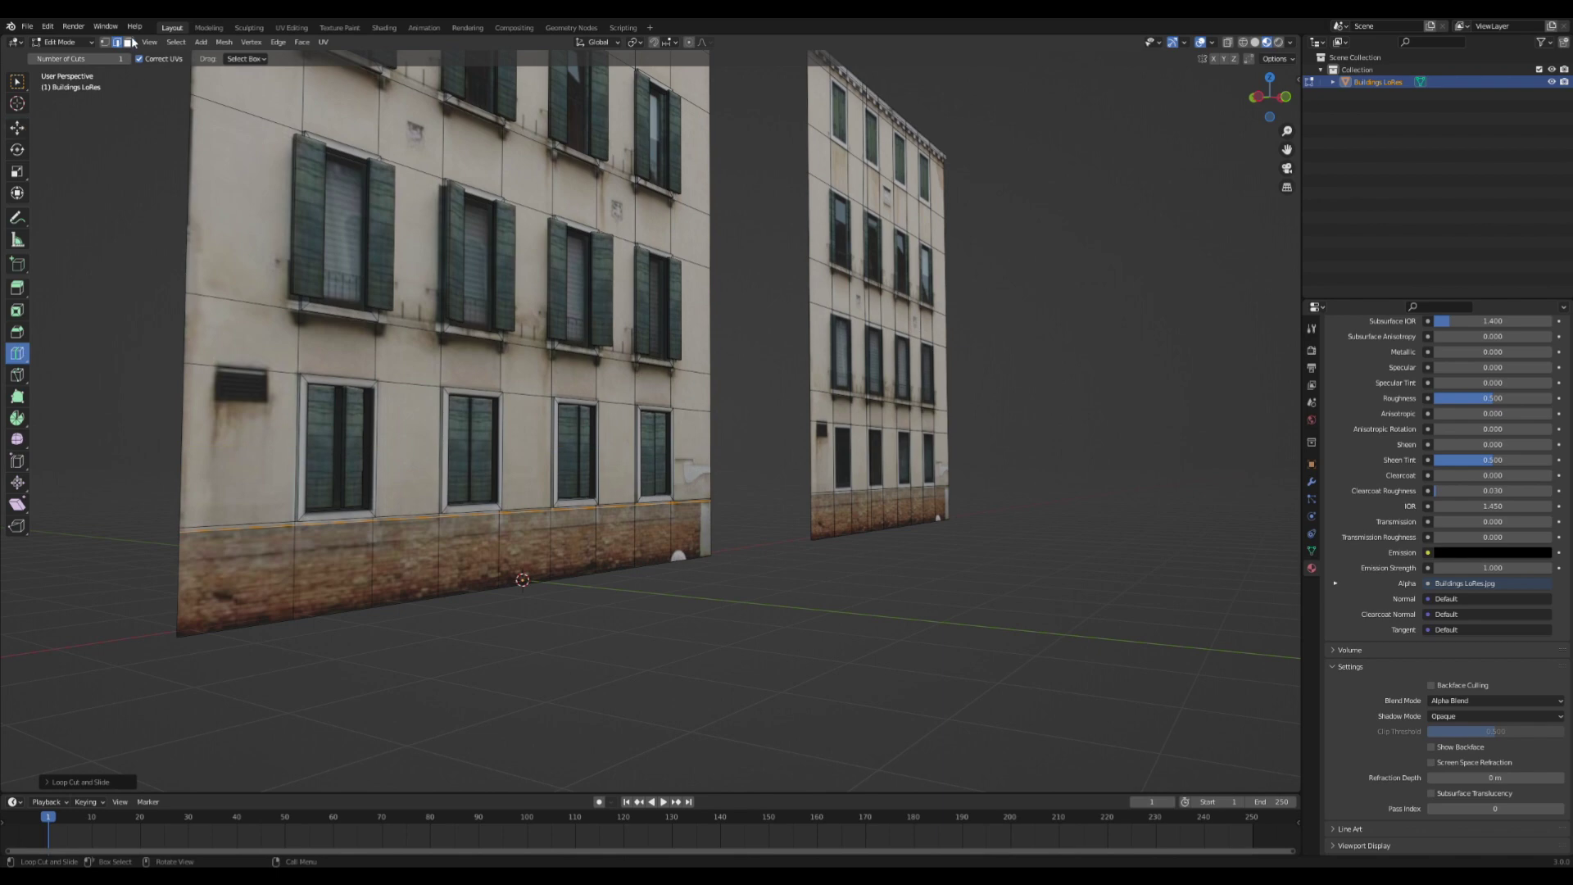
pyautogui.moveTo(237, 595); pyautogui.dragTo(692, 531)
pyautogui.press('Escape')
pyautogui.moveTo(631, 533); pyautogui.dragTo(665, 565, button='middle')
# Try to move the brick base faces outward from the wall without extruding, and undo the attempt.
pyautogui.moveTo(543, 585); pyautogui.dragTo(562, 591)
pyautogui.press('Tab')
pyautogui.moveTo(942, 500); pyautogui.dragTo(788, 500, button='middle')
pyautogui.press('Tab')
pyautogui.hotkey('ctrl', 'z')
pyautogui.hotkey('ctrl', 'z')
pyautogui.hotkey('ctrl', 'z')
# Extrude the brick base faces outward from the facade.
pyautogui.press('e')
pyautogui.click(780, 493)
pyautogui.moveTo(819, 564); pyautogui.dragTo(778, 567, button='middle')
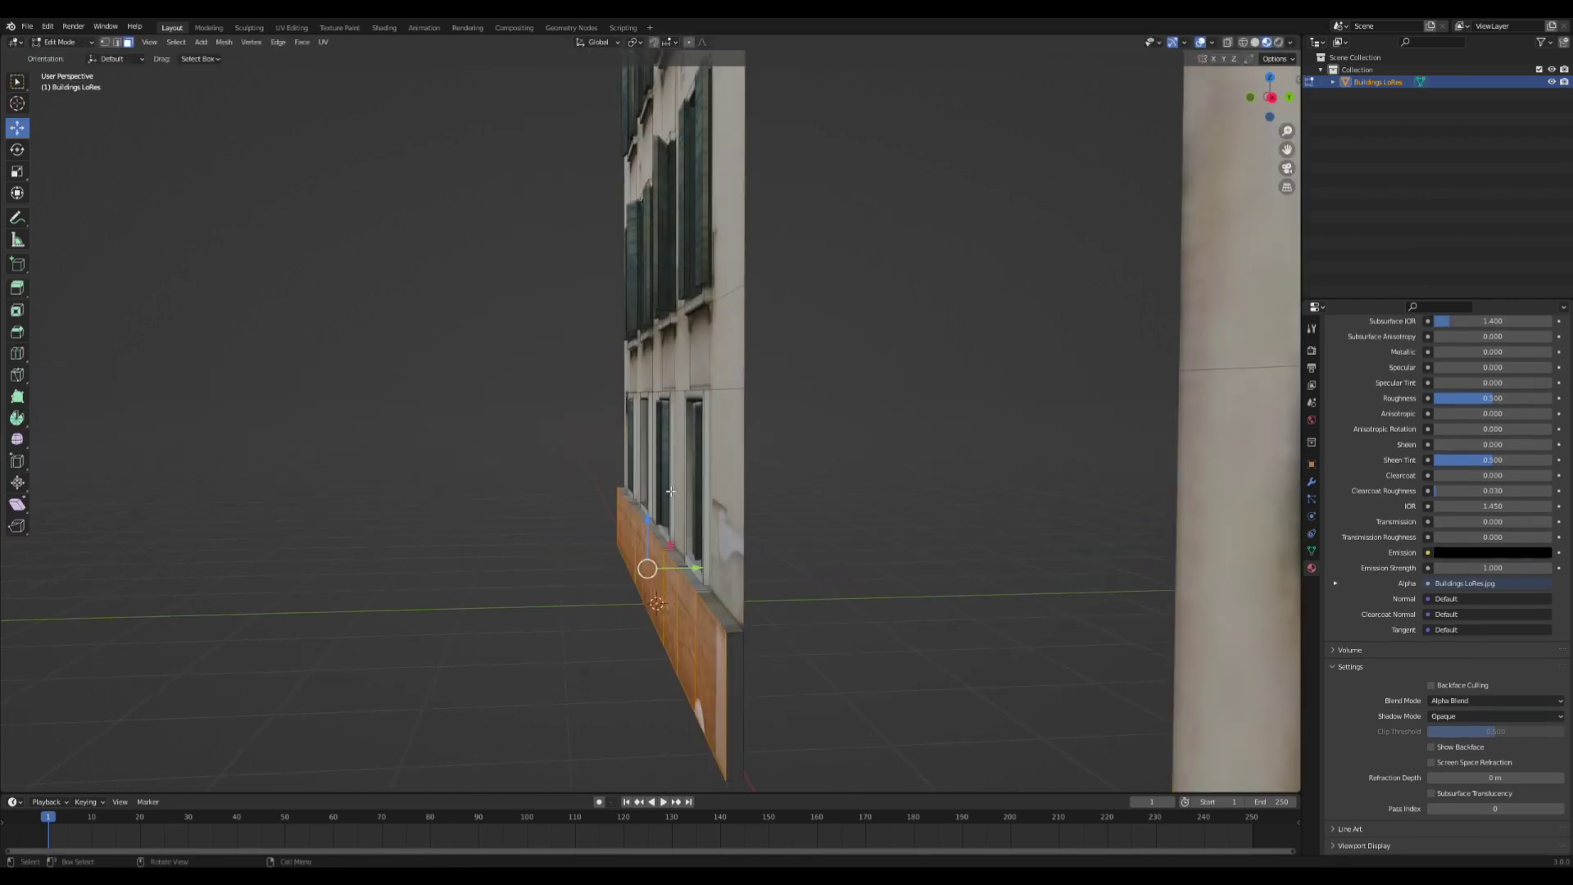
# Bevel the outer top edge of the extruded brick base.
pyautogui.press('2')
pyautogui.keyDown('alt'); pyautogui.click(712, 612); pyautogui.keyUp('alt')
pyautogui.click(844, 579)
pyautogui.press('Tab')
pyautogui.moveTo(688, 541); pyautogui.dragTo(876, 524, button='middle')
pyautogui.scroll(-3, 760, 498)
pyautogui.scroll(4, 660, 438)
pyautogui.press('Tab')
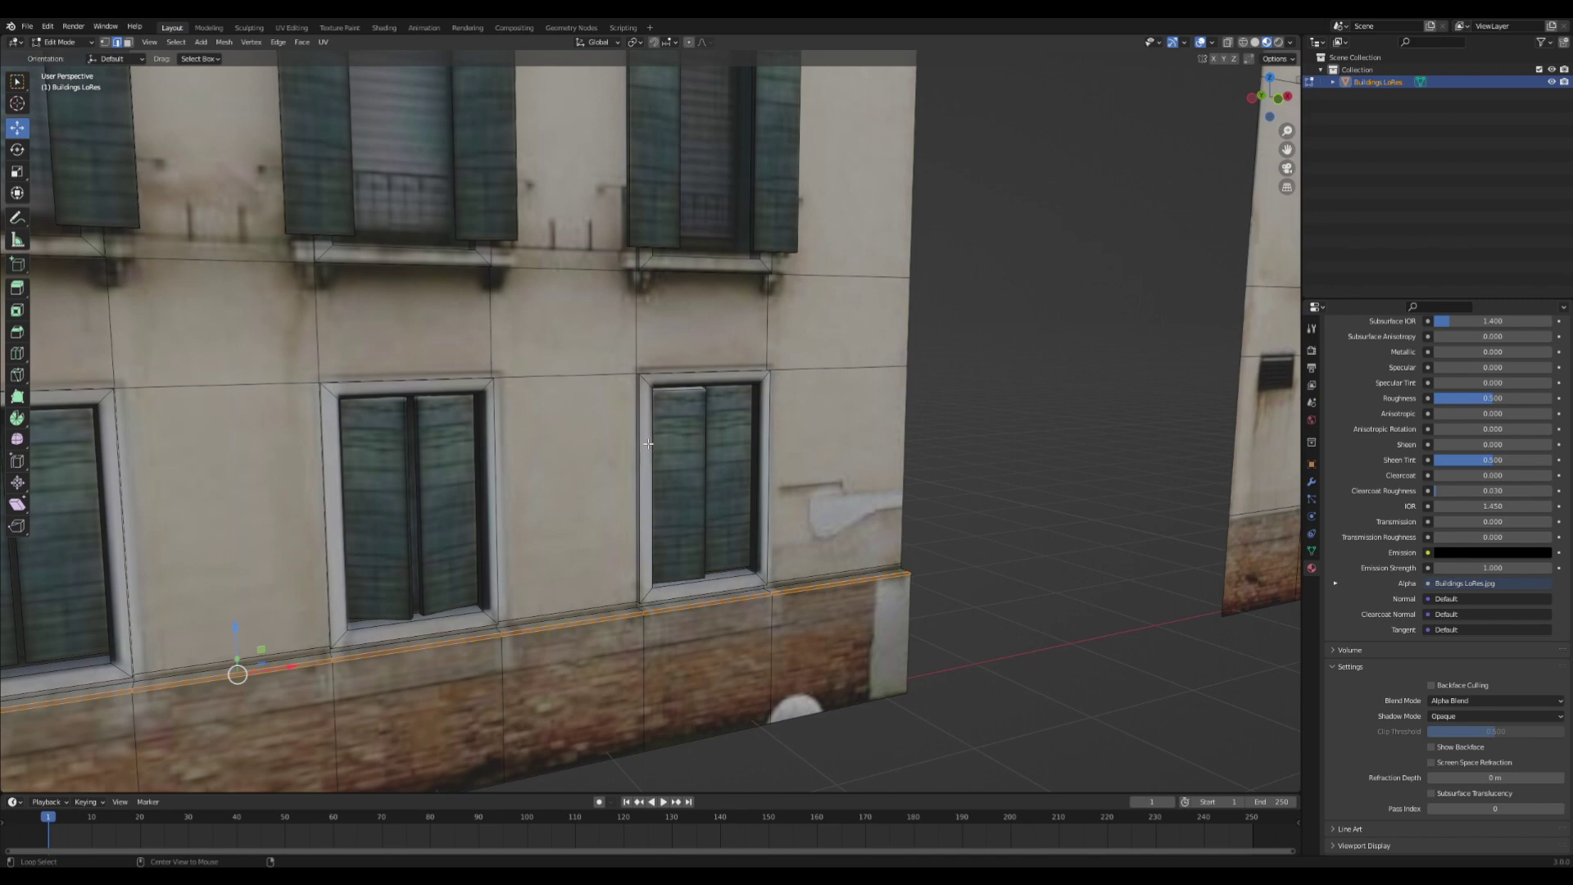
# Select the edge loops around the window openings across the facade and bevel them slightly.
pyautogui.keyDown('alt'); pyautogui.click(648, 443); pyautogui.keyUp('alt')
pyautogui.moveTo(648, 444); pyautogui.dragTo(357, 295, button='middle')
pyautogui.keyDown('alt'); pyautogui.keyDown('shift'); pyautogui.click(456, 568); pyautogui.keyUp('shift'); pyautogui.keyUp('alt')
pyautogui.keyDown('alt'); pyautogui.keyDown('shift'); pyautogui.click(451, 528); pyautogui.keyUp('shift'); pyautogui.keyUp('alt')
pyautogui.keyDown('alt'); pyautogui.keyDown('shift'); pyautogui.click(346, 275); pyautogui.keyUp('shift'); pyautogui.keyUp('alt')
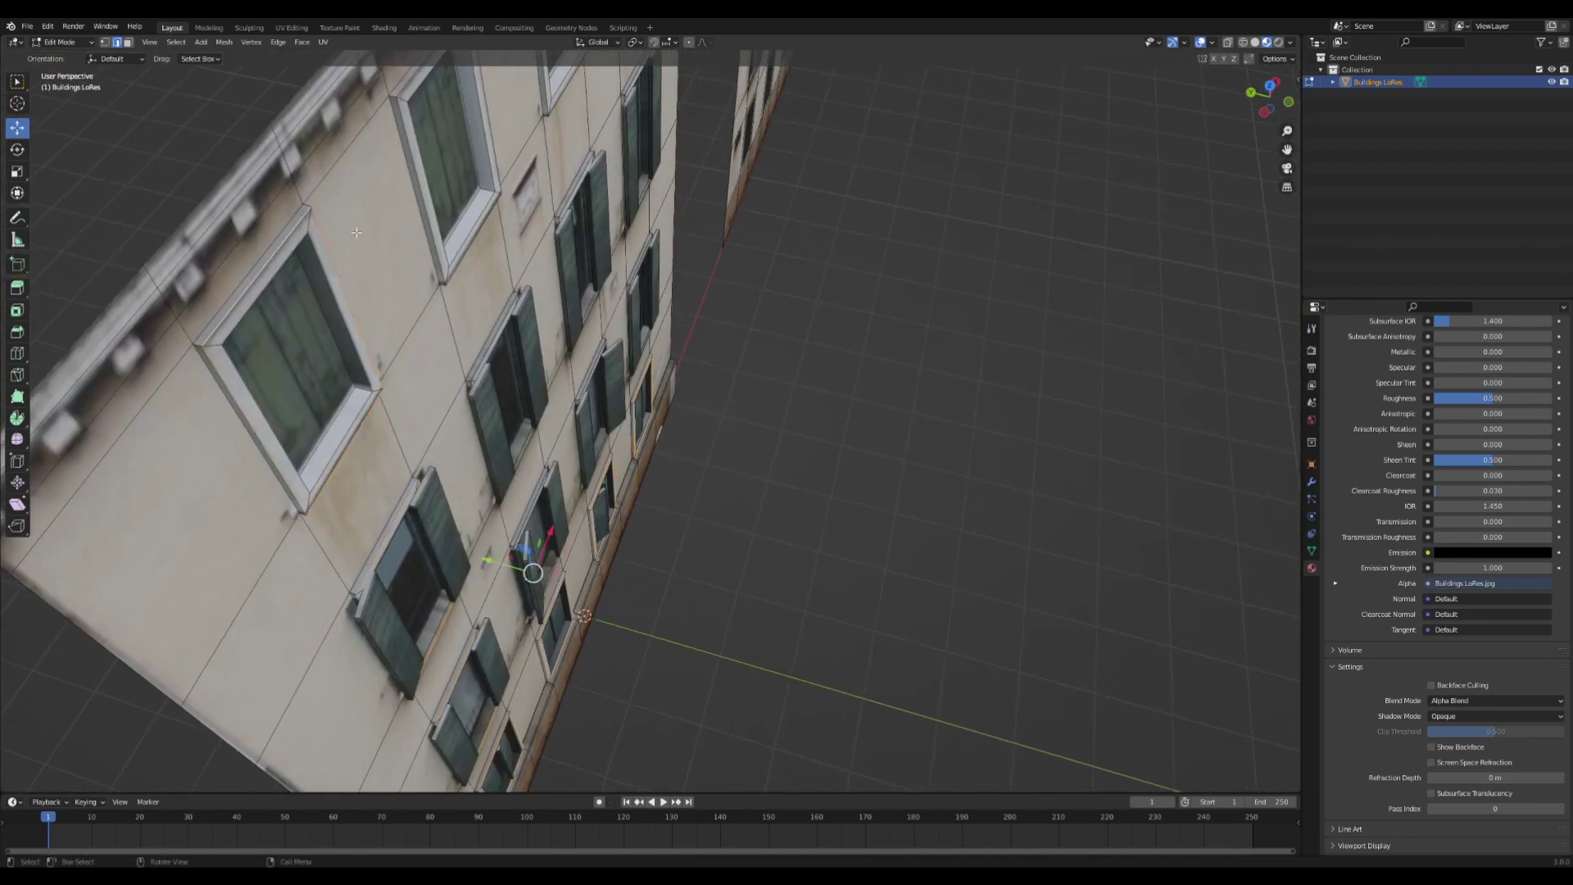
pyautogui.moveTo(356, 233); pyautogui.dragTo(312, 233, button='middle')
pyautogui.scroll(-2, 459, 214)
pyautogui.keyDown('alt'); pyautogui.keyDown('shift'); pyautogui.click(484, 203); pyautogui.keyUp('shift'); pyautogui.keyUp('alt')
pyautogui.keyDown('alt'); pyautogui.keyDown('shift'); pyautogui.click(591, 164); pyautogui.keyUp('shift'); pyautogui.keyUp('alt')
pyautogui.keyDown('alt'); pyautogui.keyDown('shift'); pyautogui.click(668, 156); pyautogui.keyUp('shift'); pyautogui.keyUp('alt')
pyautogui.scroll(1, 666, 171)
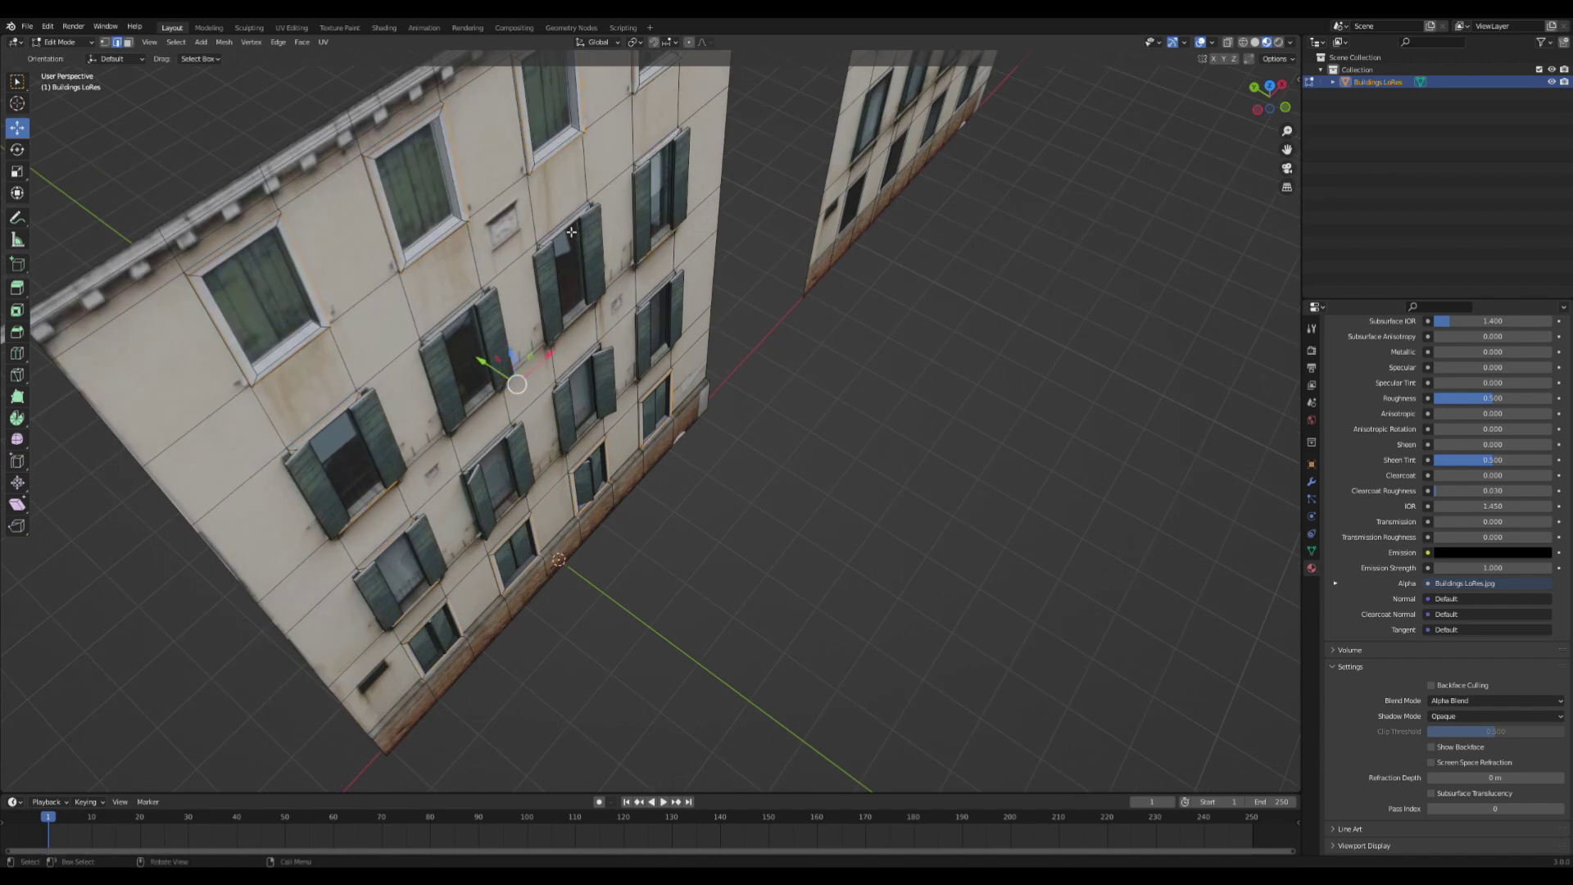
pyautogui.moveTo(461, 318); pyautogui.dragTo(449, 322, button='middle')
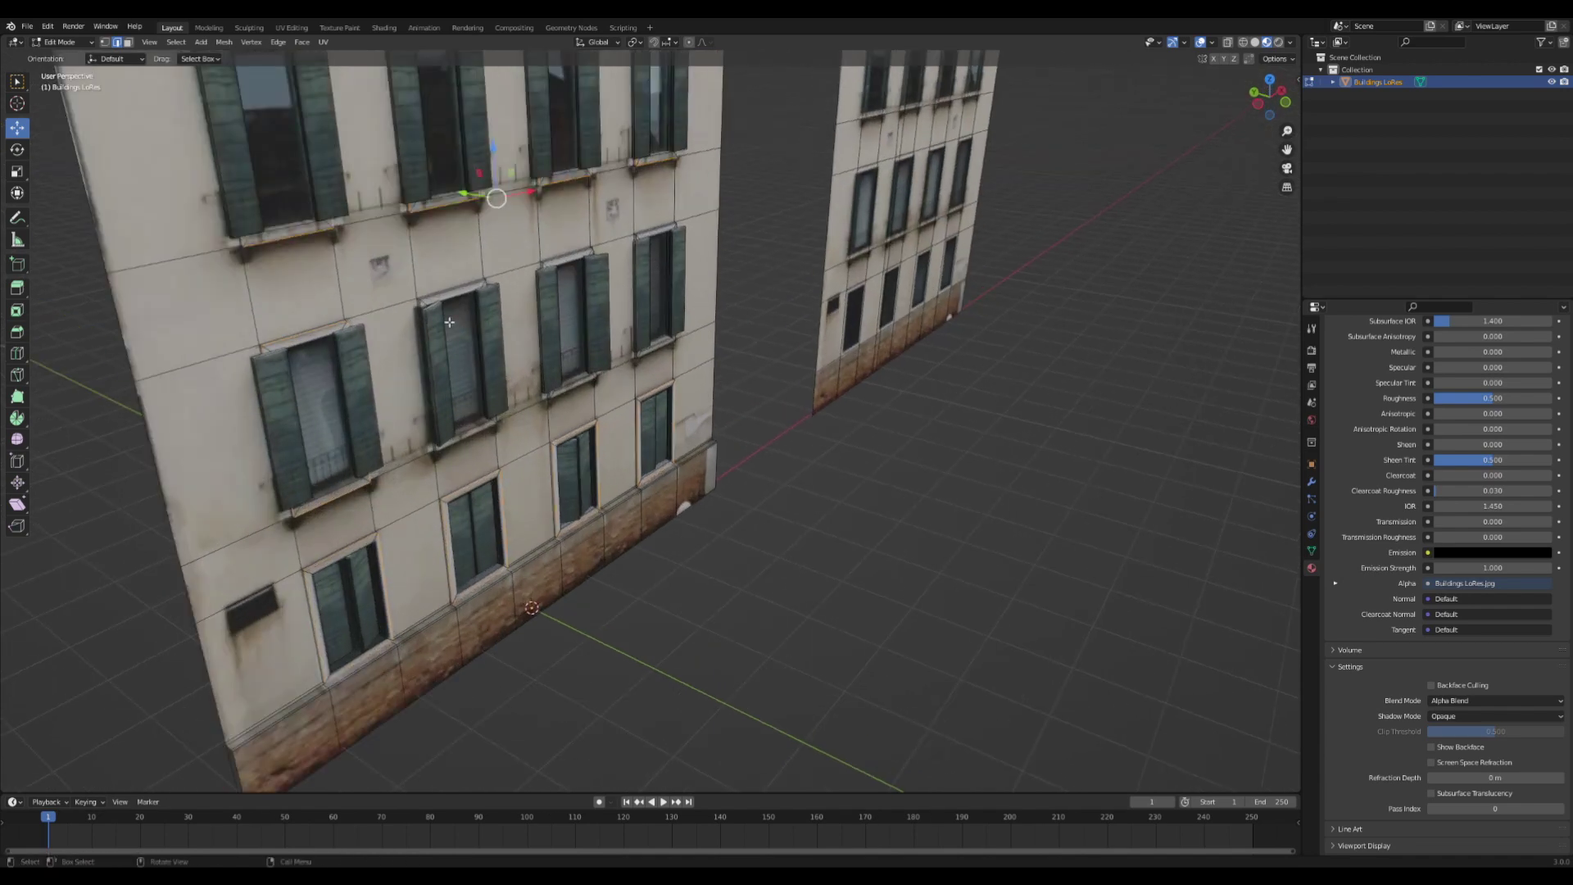
pyautogui.hotkey('ctrl', 'z')
pyautogui.hotkey('ctrl', 'z')
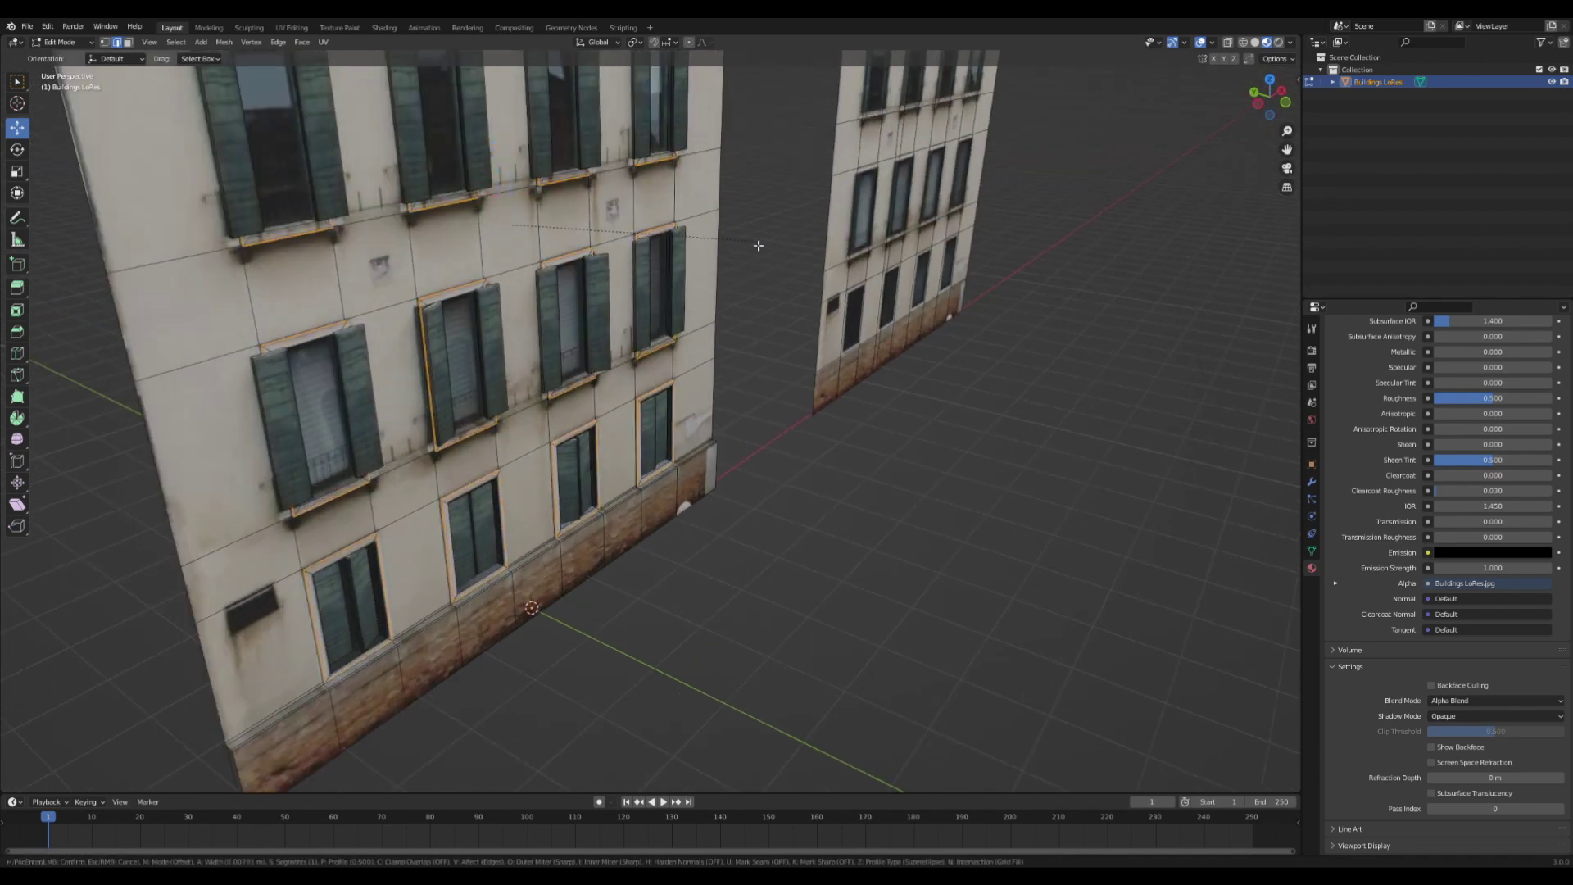
pyautogui.press('Tab')
# Knife-cut a rectangle around the dark vent beside the first ground-floor window.
pyautogui.click(280, 396)
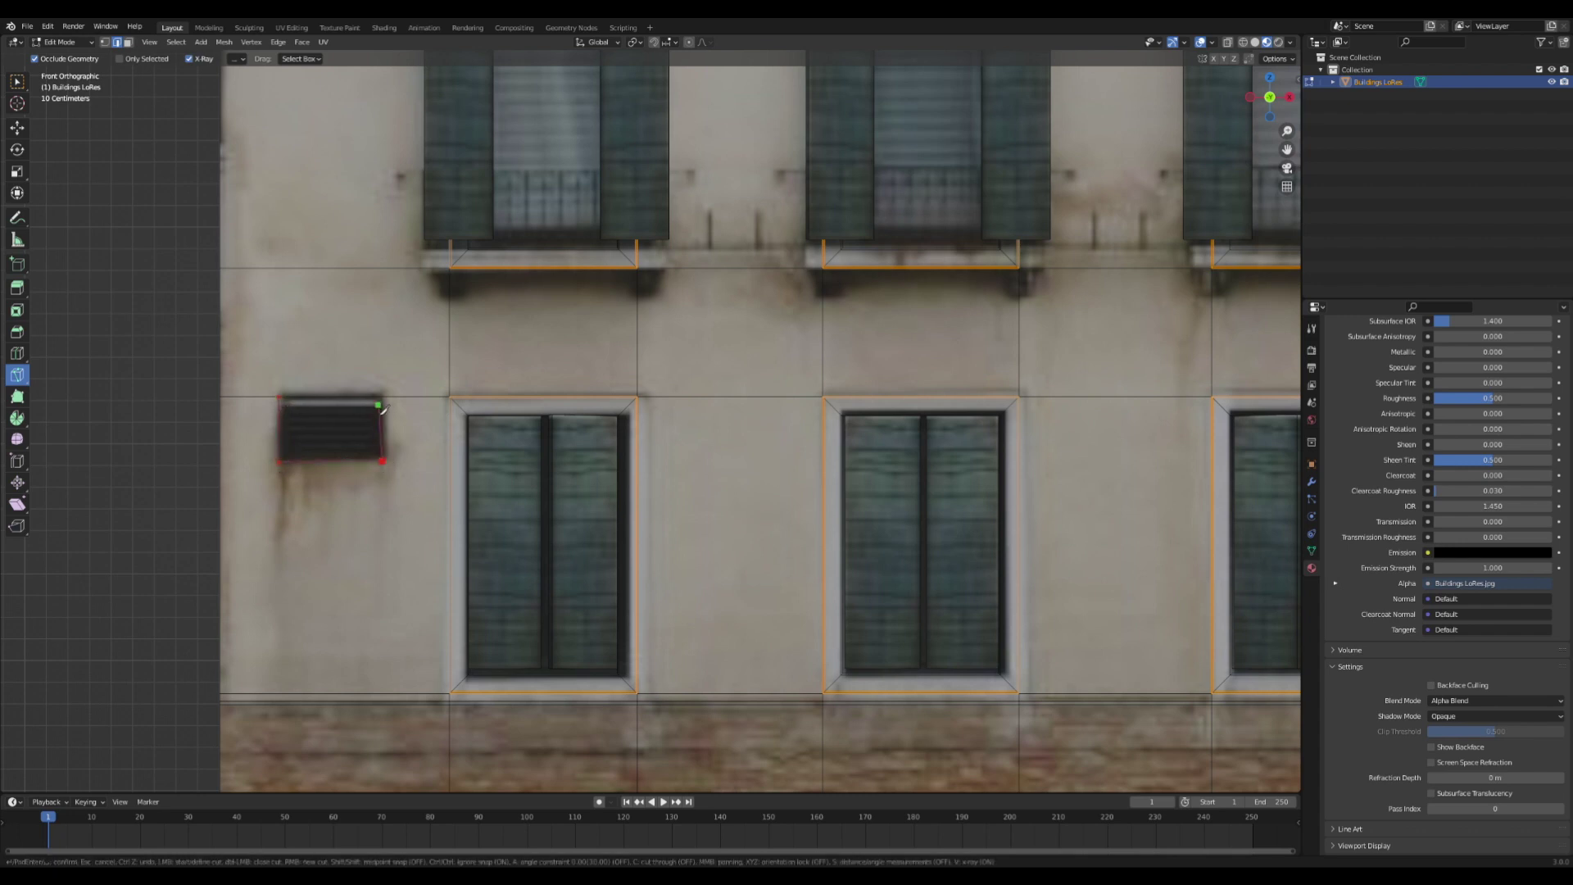
pyautogui.press('Return')
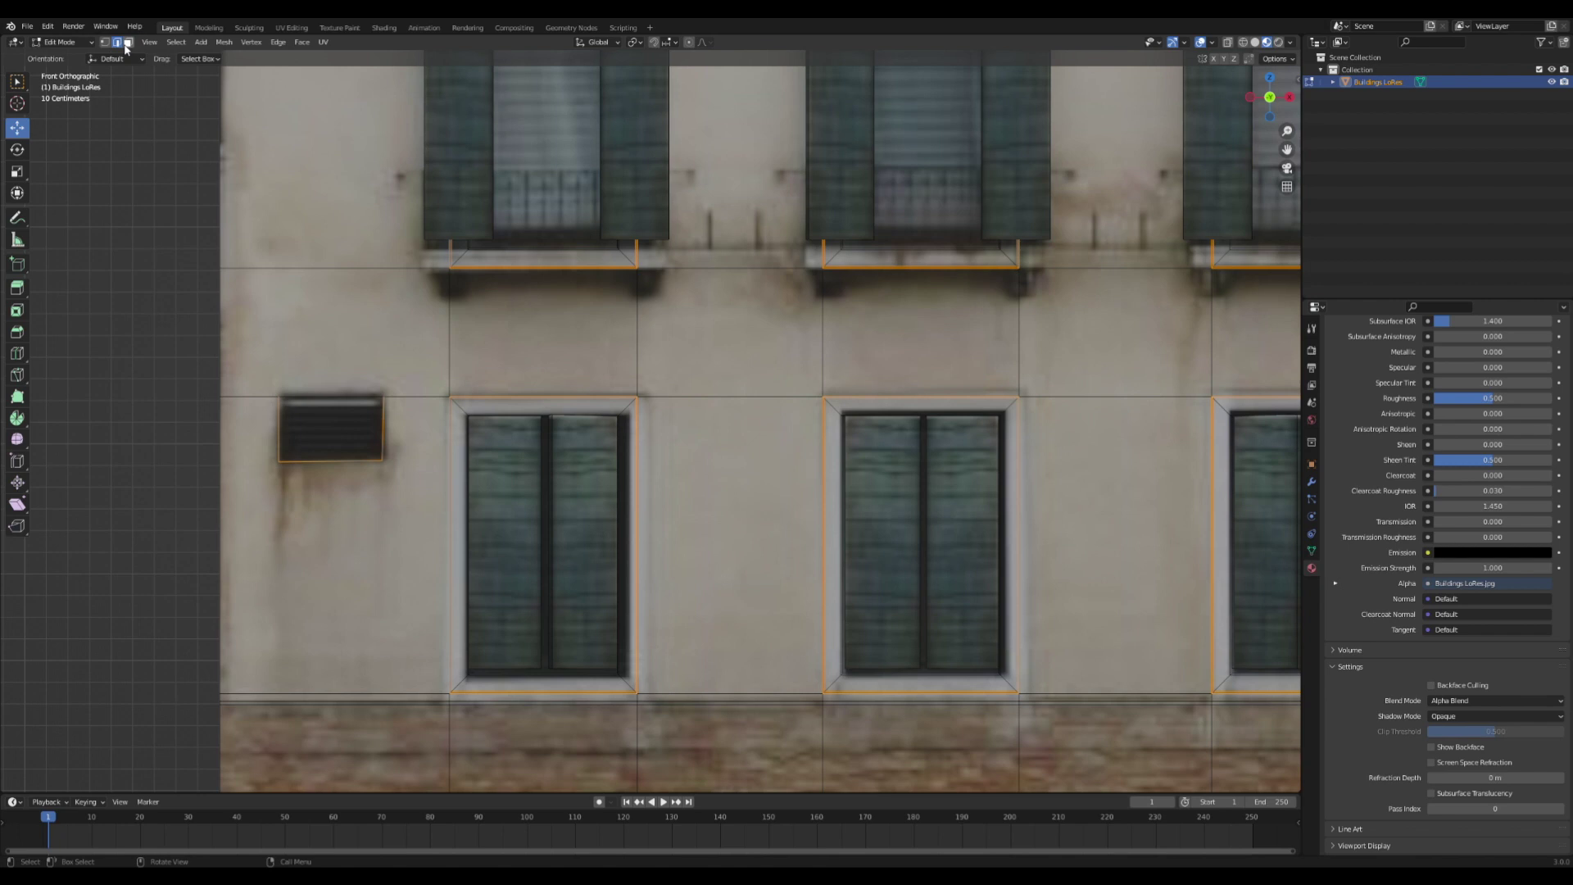
# Inset the dark vent face beside the first ground-floor window and push it into the wall.
pyautogui.click(127, 42)
pyautogui.click(340, 430)
pyautogui.scroll(-3, 394, 426)
pyautogui.moveTo(459, 426); pyautogui.dragTo(670, 522, button='middle')
pyautogui.scroll(2, 672, 430)
pyautogui.press('i')
pyautogui.click(685, 427)
pyautogui.press('g')
pyautogui.click(685, 423)
pyautogui.press('i')
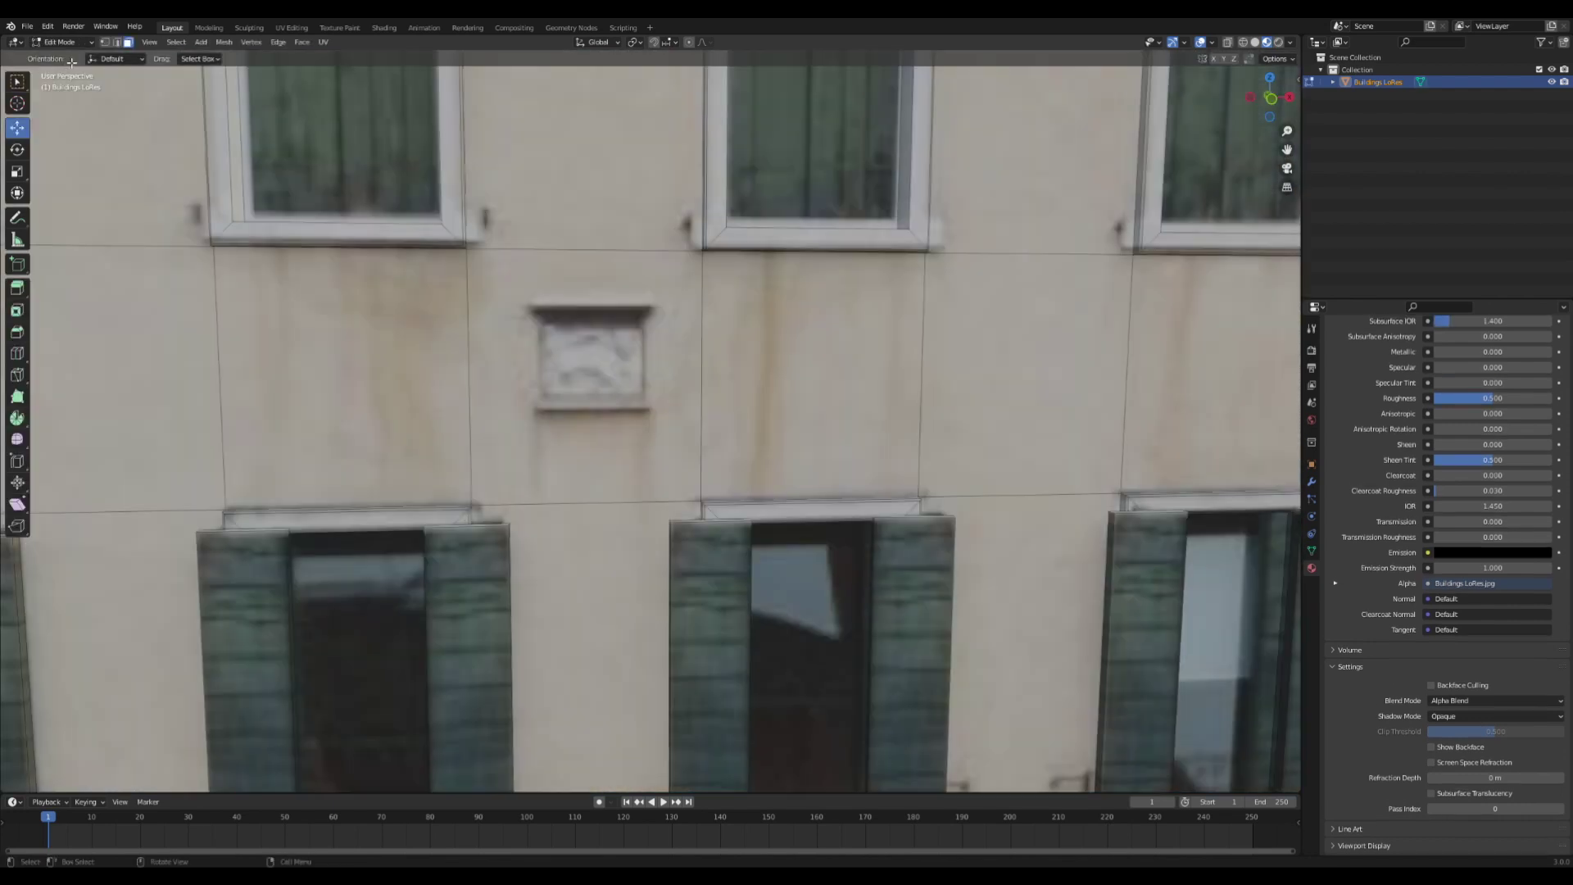
# Cut out the relief plaque below the top-floor windows and inset its face.
pyautogui.click(616, 353)
pyautogui.press('g')
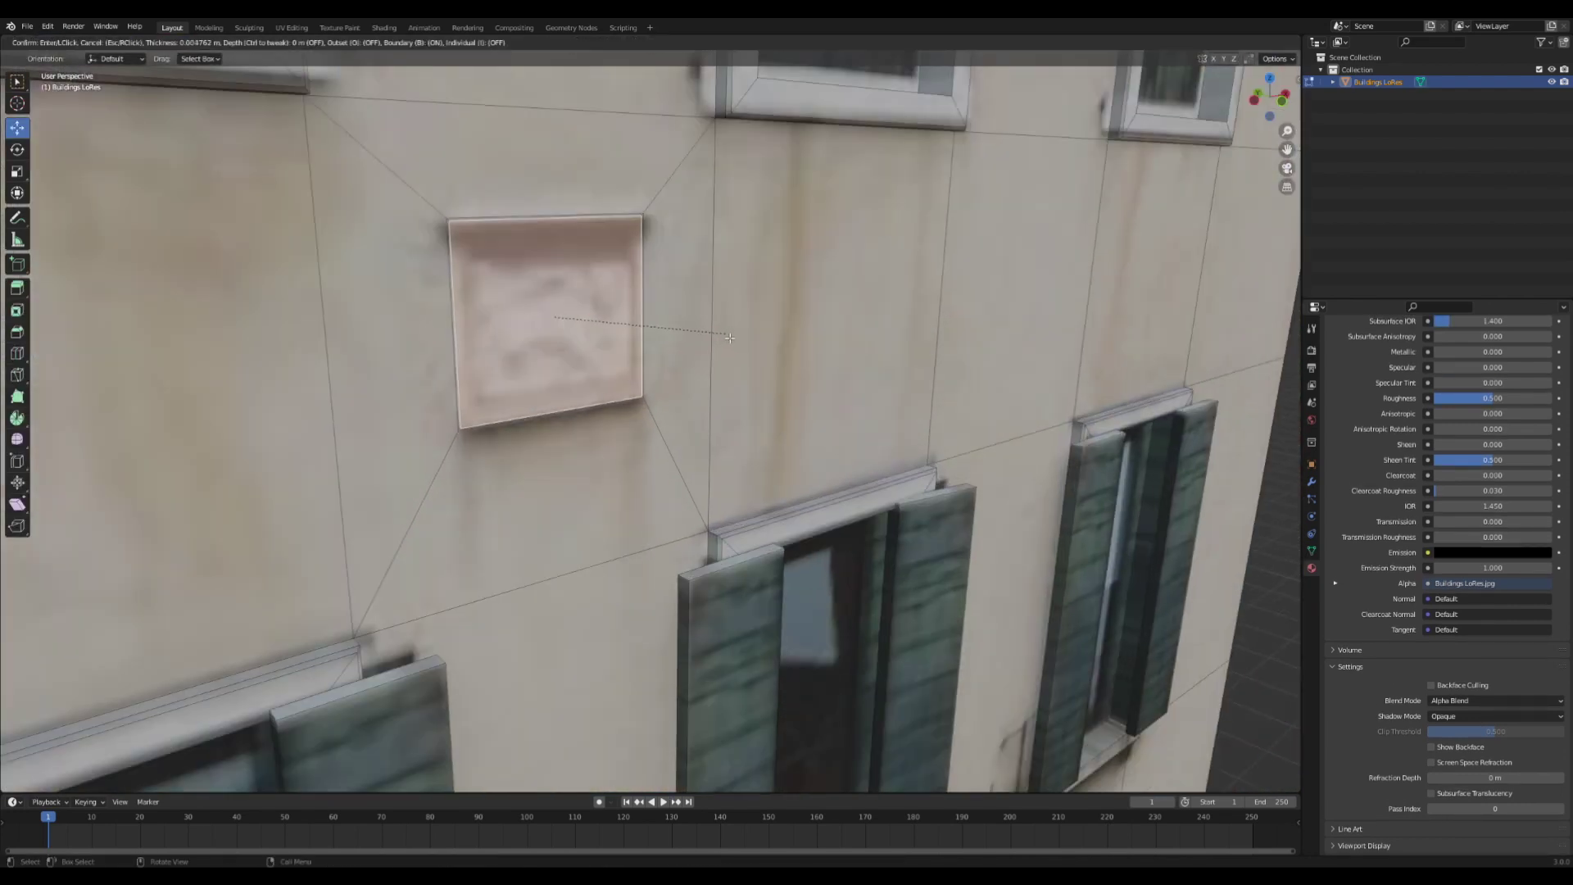
pyautogui.click(731, 340)
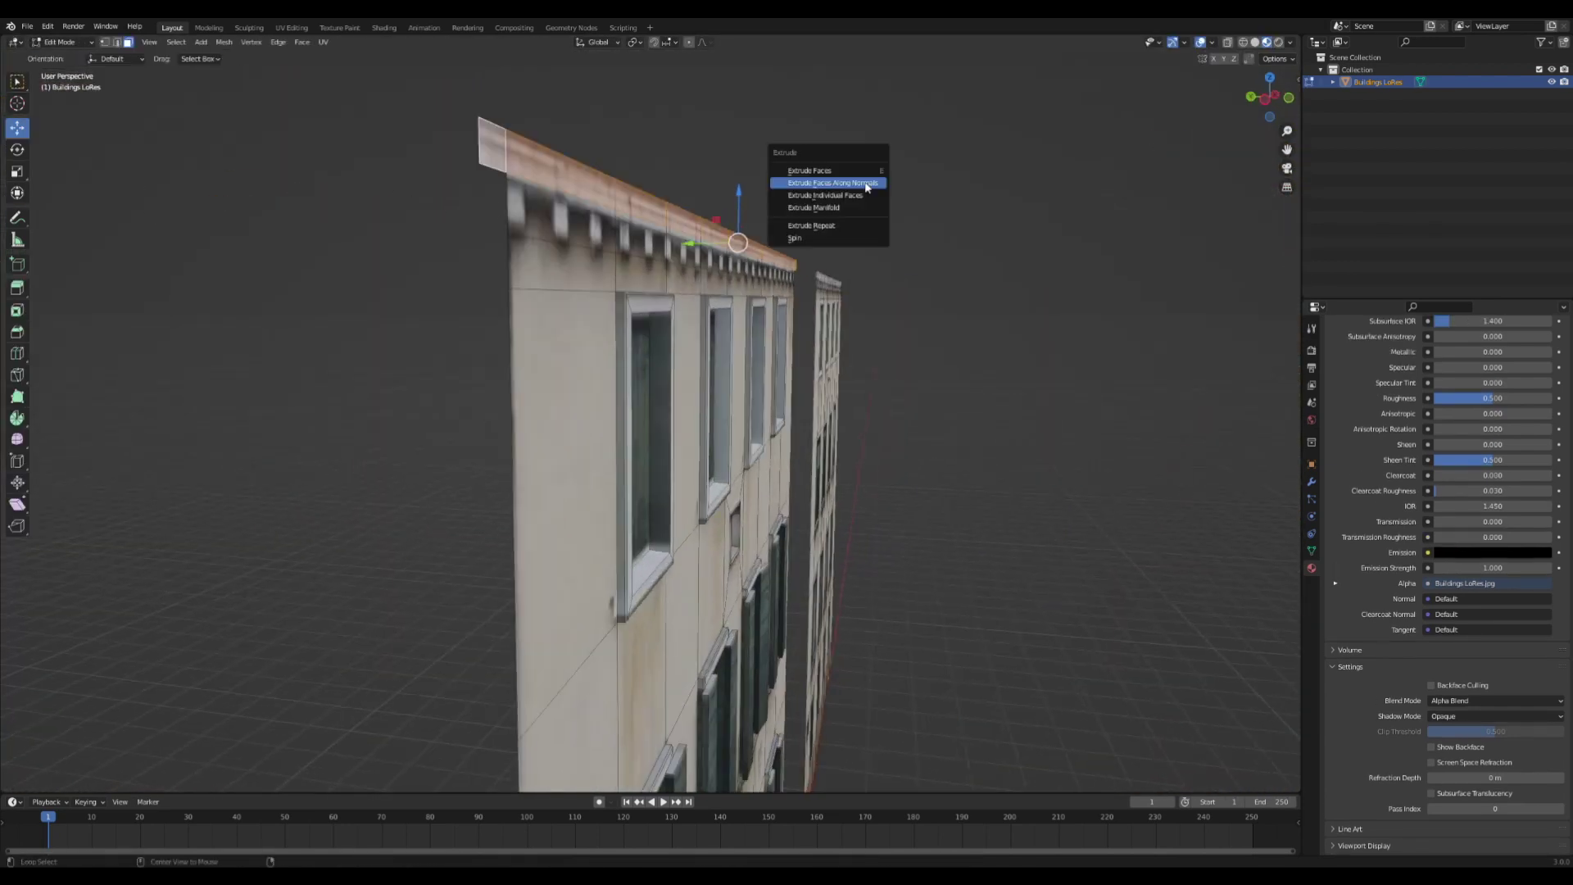
# Extrude the roof cornice faces outward along their normals and shape the profile with a lengthwise loop cut.
pyautogui.click(852, 182)
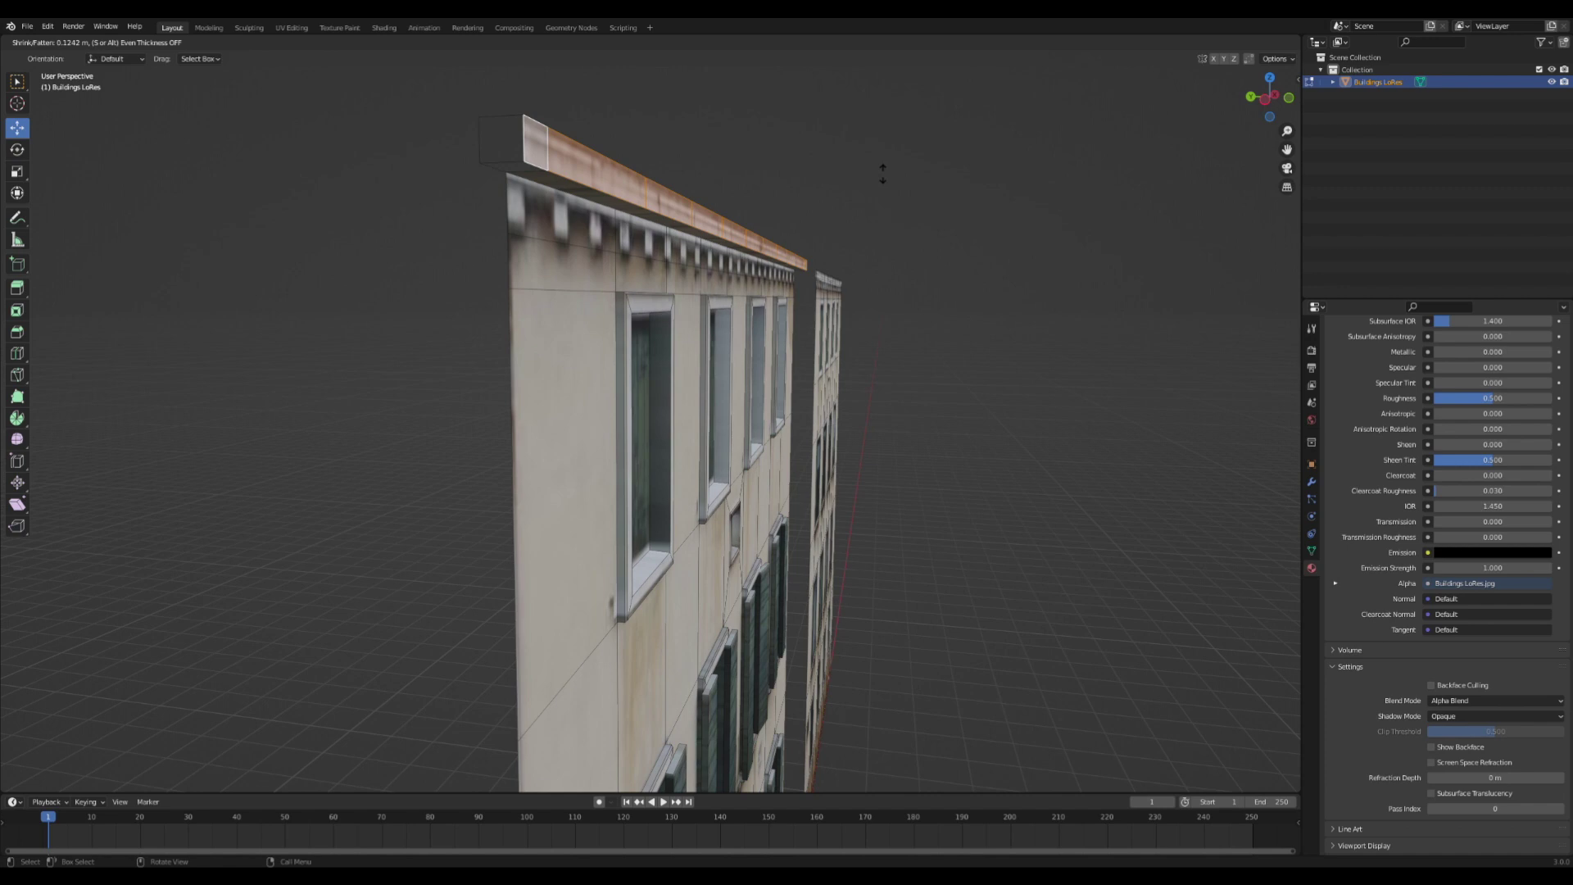
pyautogui.click(892, 178)
pyautogui.click(16, 354)
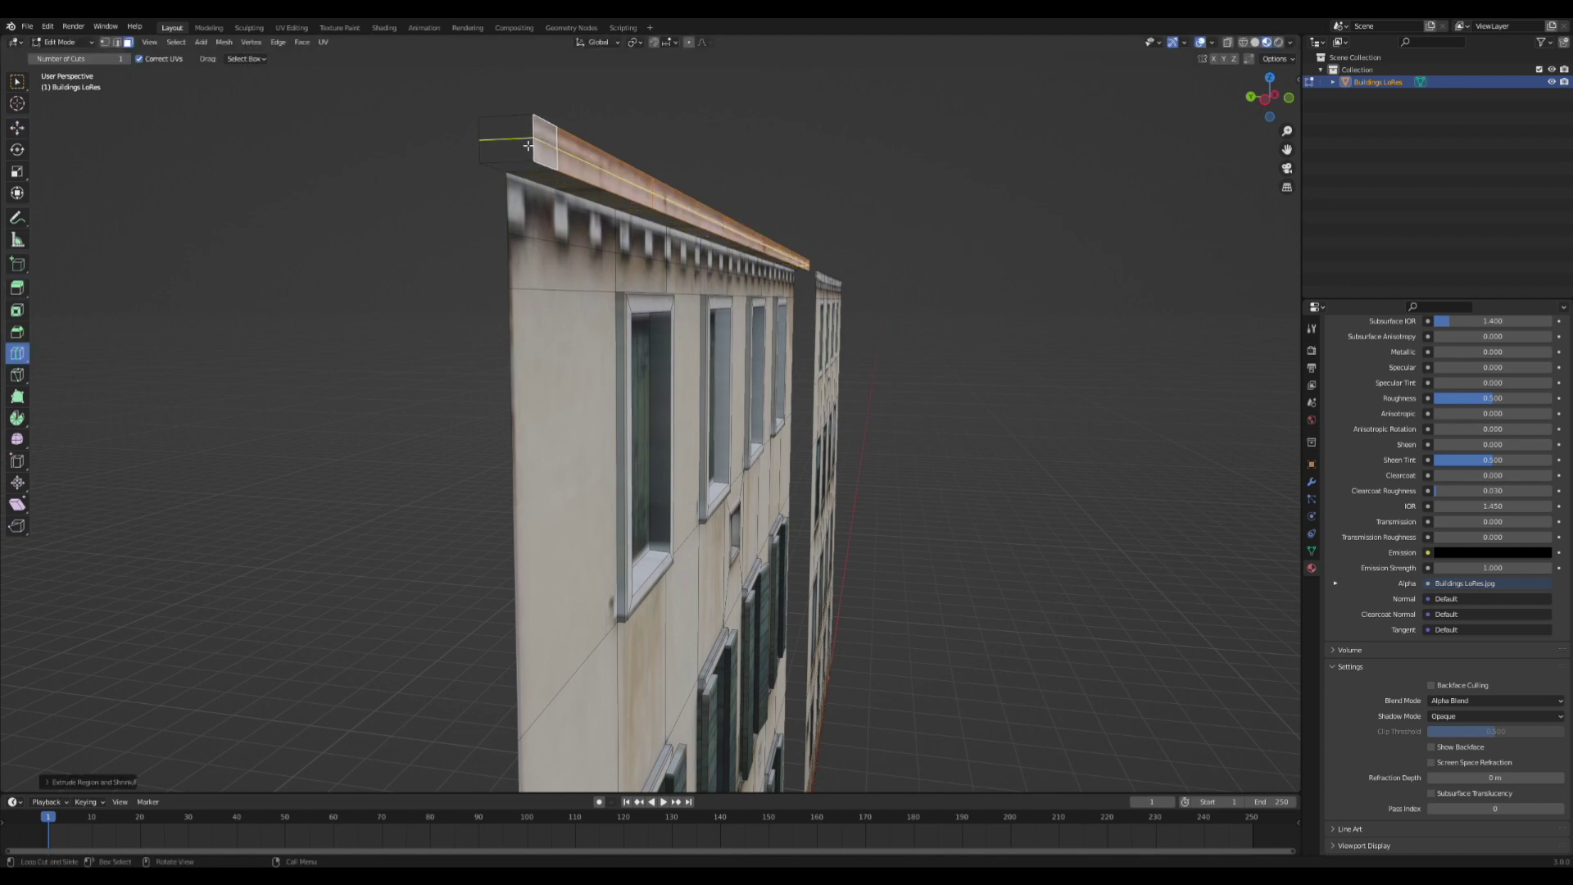
pyautogui.click(531, 148)
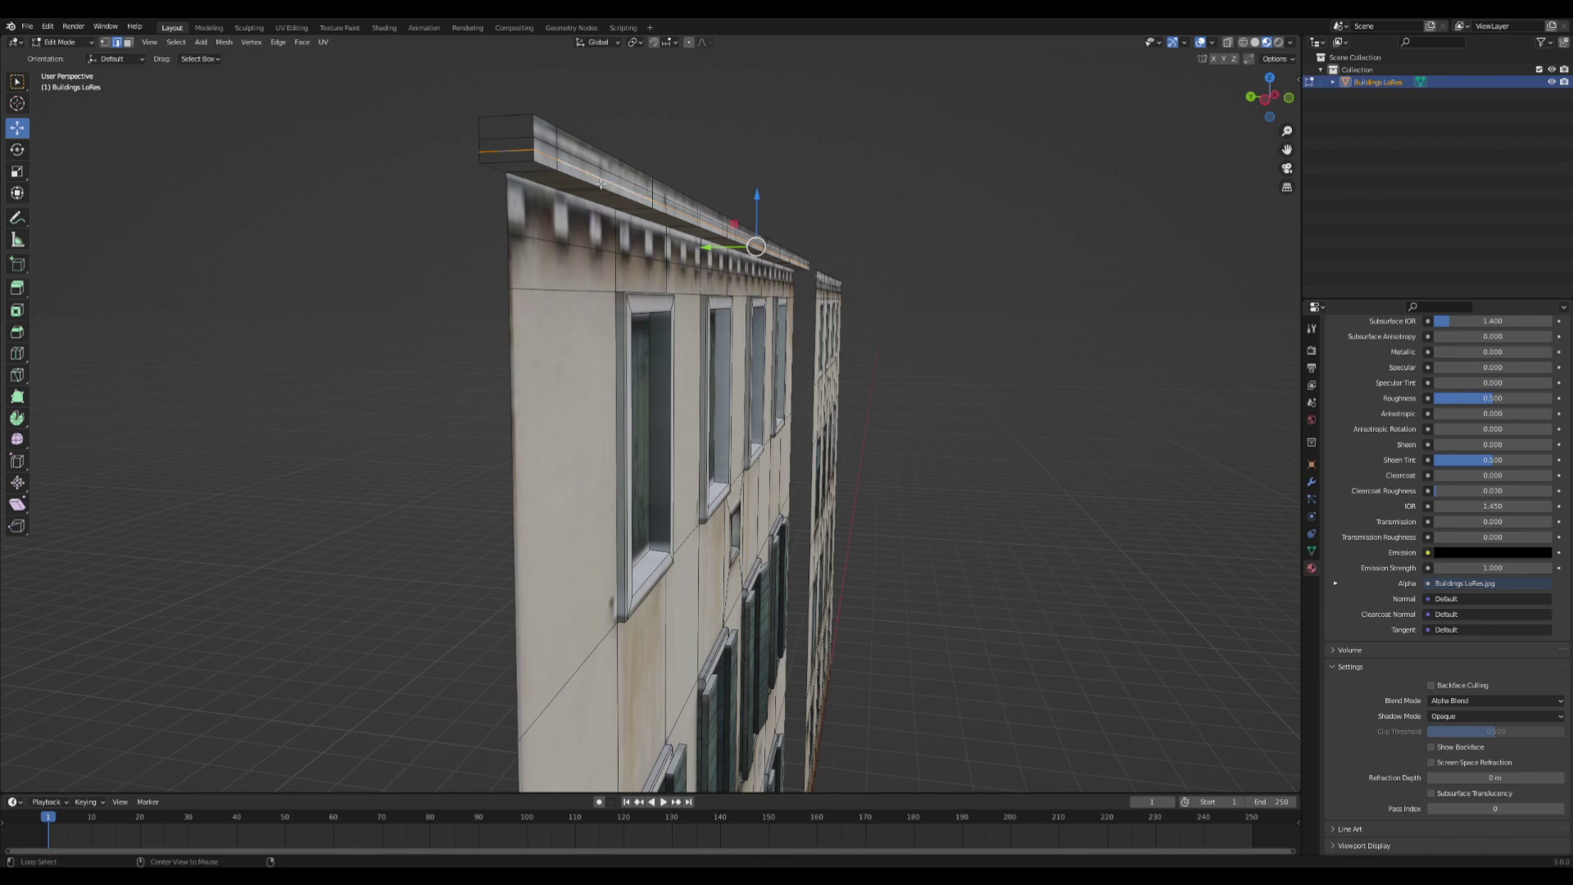
pyautogui.moveTo(711, 253); pyautogui.dragTo(701, 255)
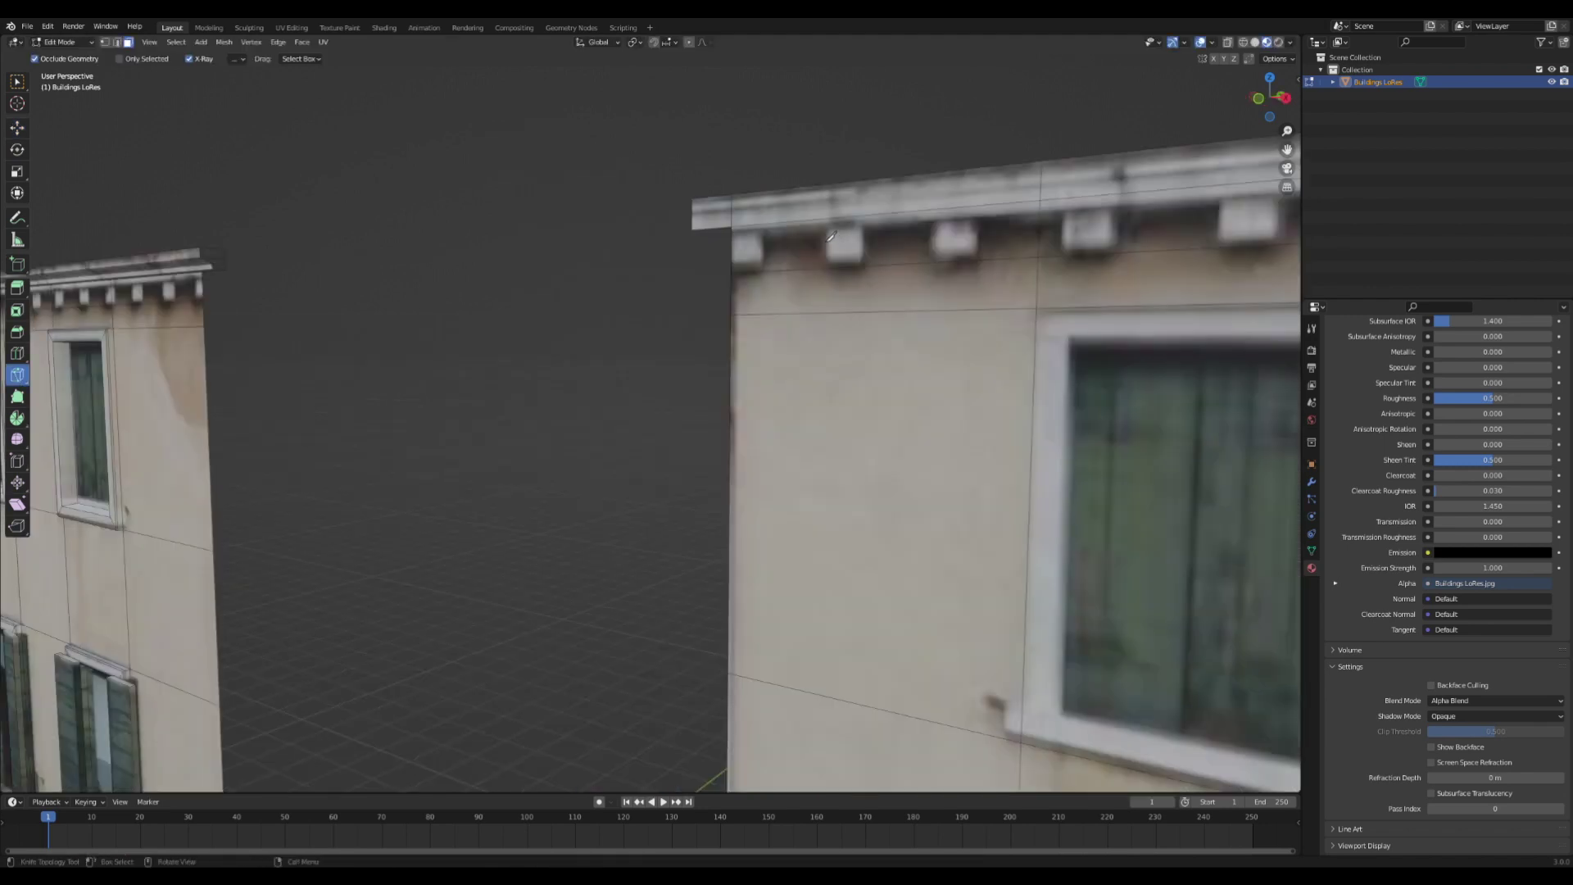
# Cut out the face of a small bracket under the cornice and extrude it along its normals.
pyautogui.click(825, 268)
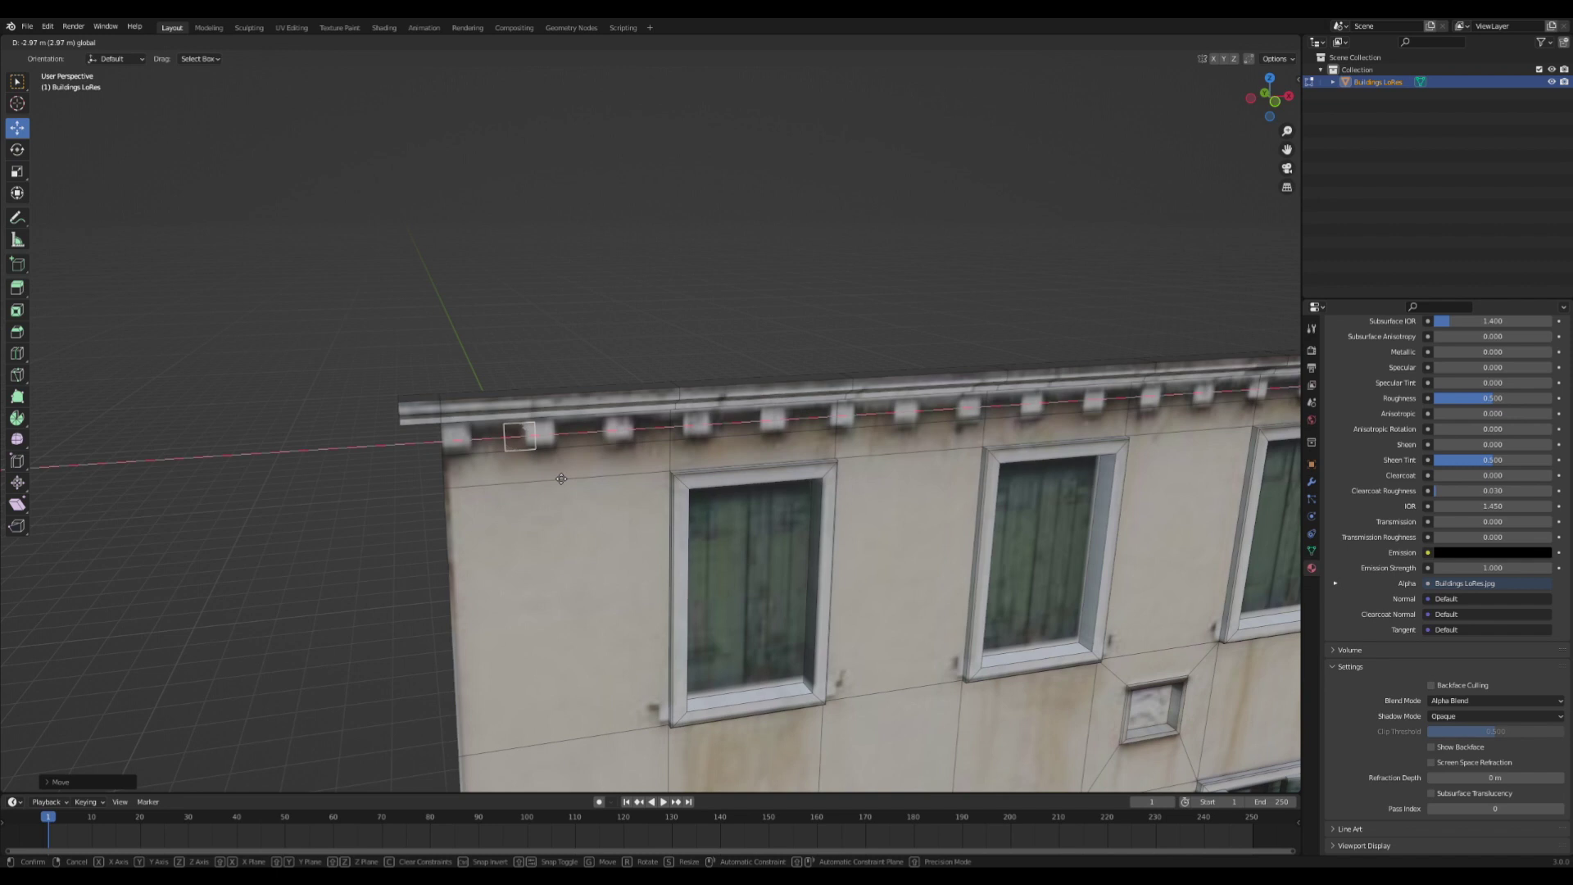
pyautogui.hotkey('alt', 's')
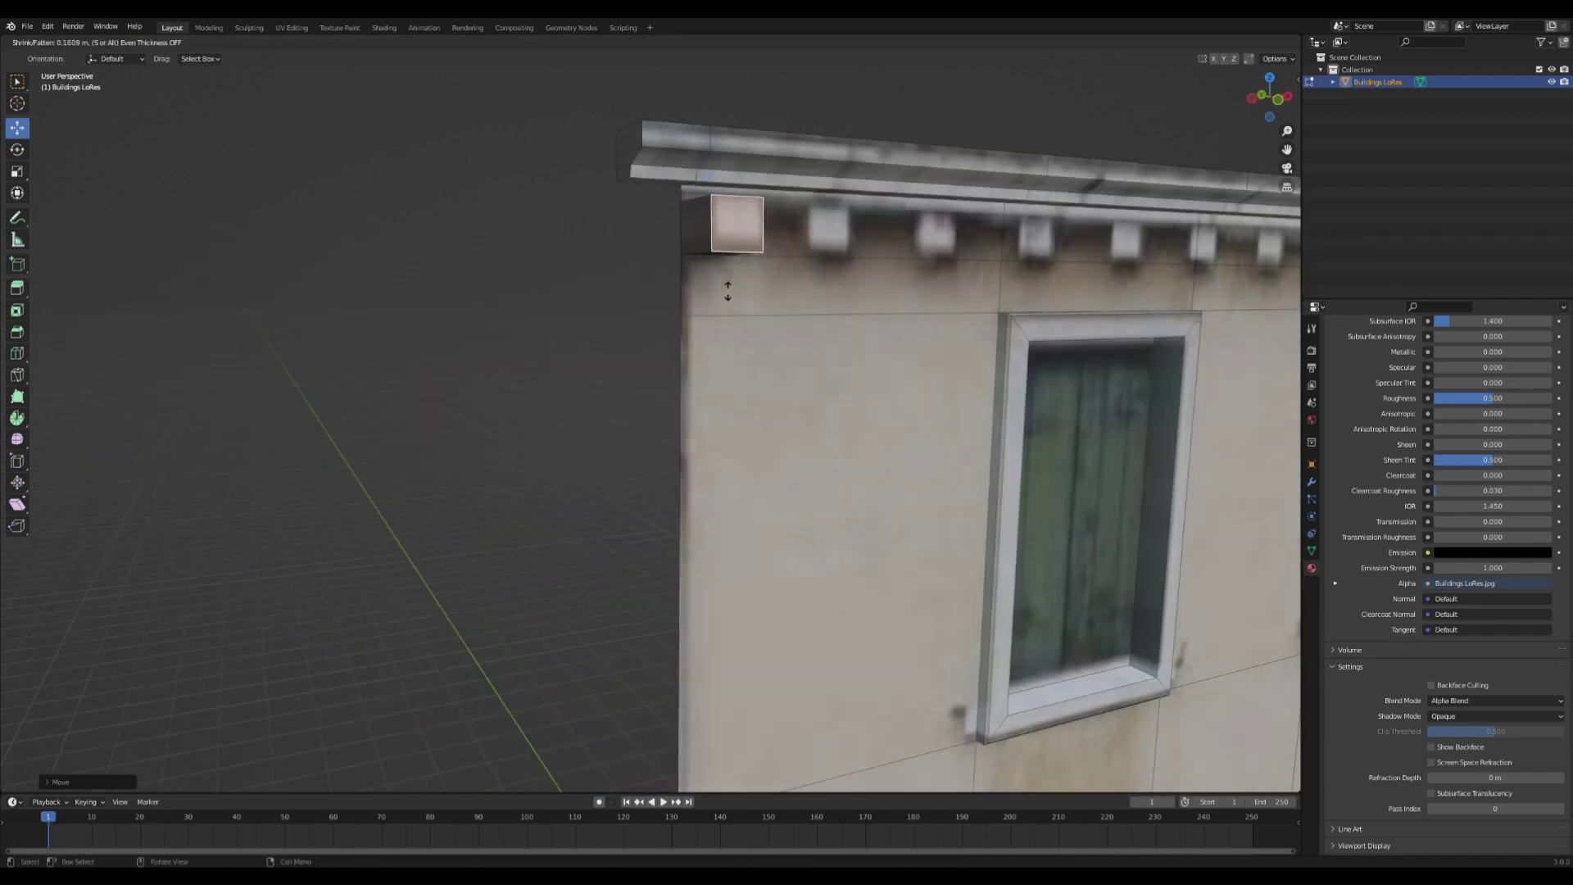
pyautogui.click(728, 283)
# Inset the front face of the corner bracket and shift it along Y and Z.
pyautogui.press('s')
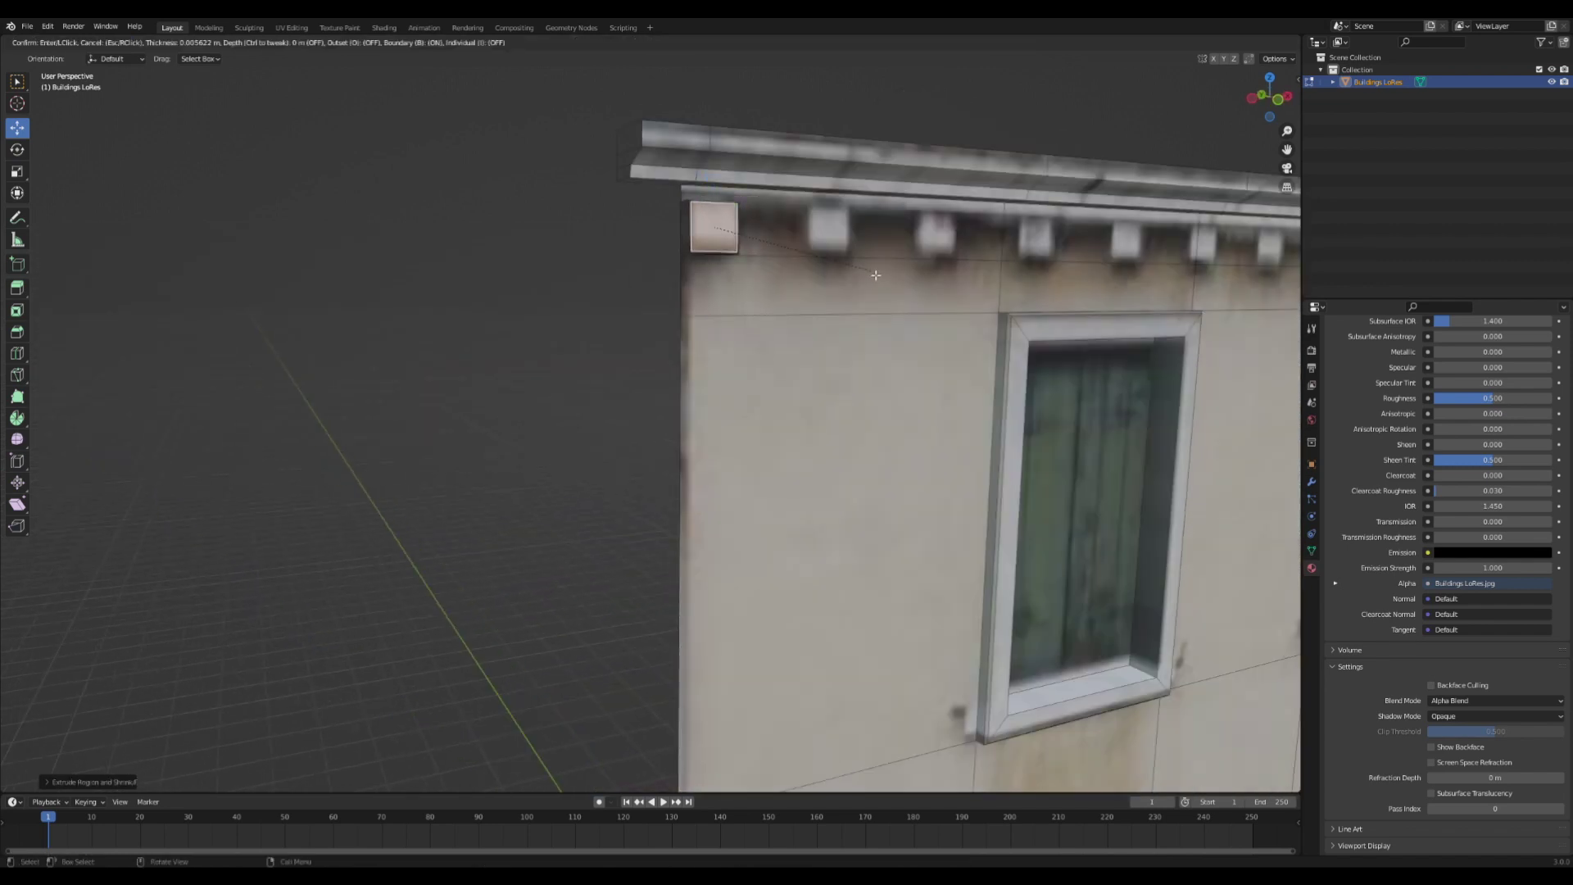
pyautogui.click(820, 249)
pyautogui.press('g')
pyautogui.press('y')
pyautogui.click(725, 197)
pyautogui.press('g')
pyautogui.press('z')
pyautogui.click(724, 194)
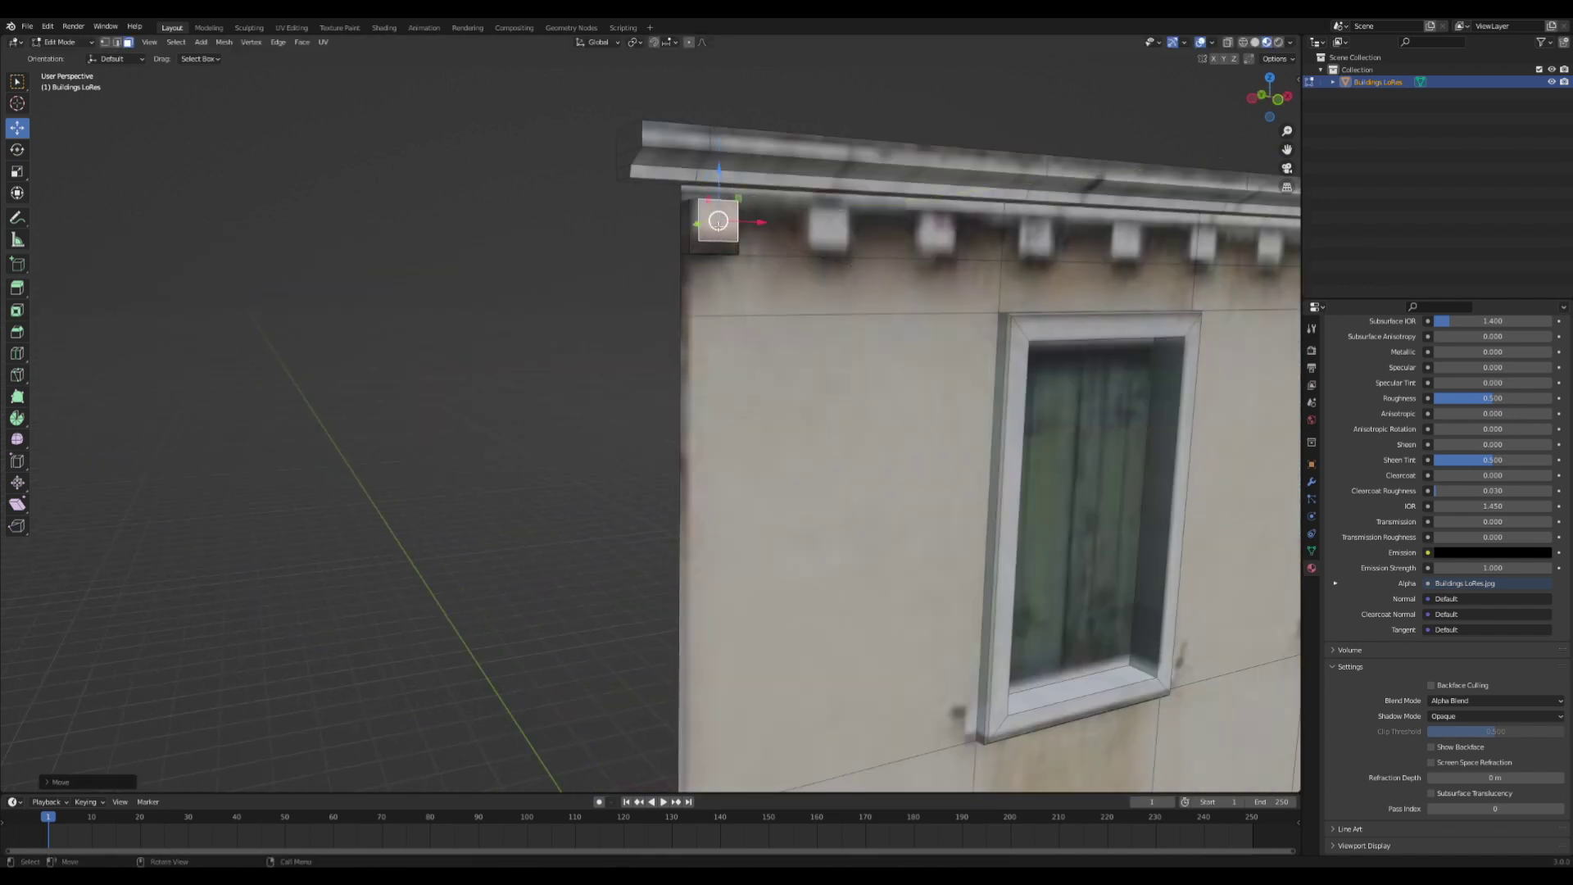
# Duplicate the corner bracket along X onto the neighbouring brackets pictured under the cornice.
pyautogui.press('KP_1')
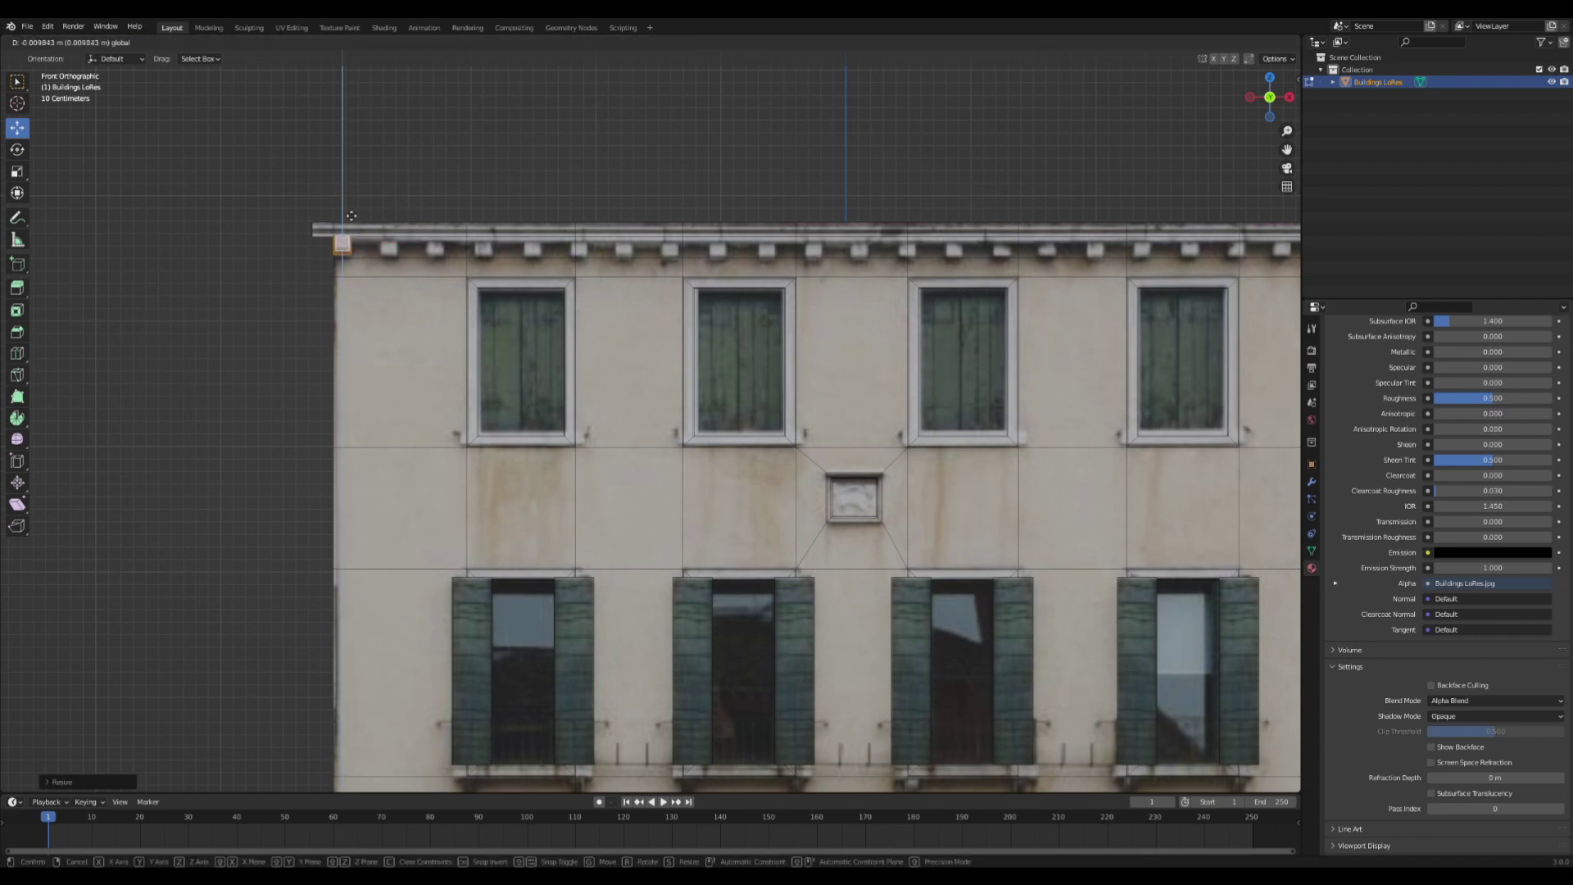
pyautogui.hotkey('shift', 'd')
pyautogui.press('x')
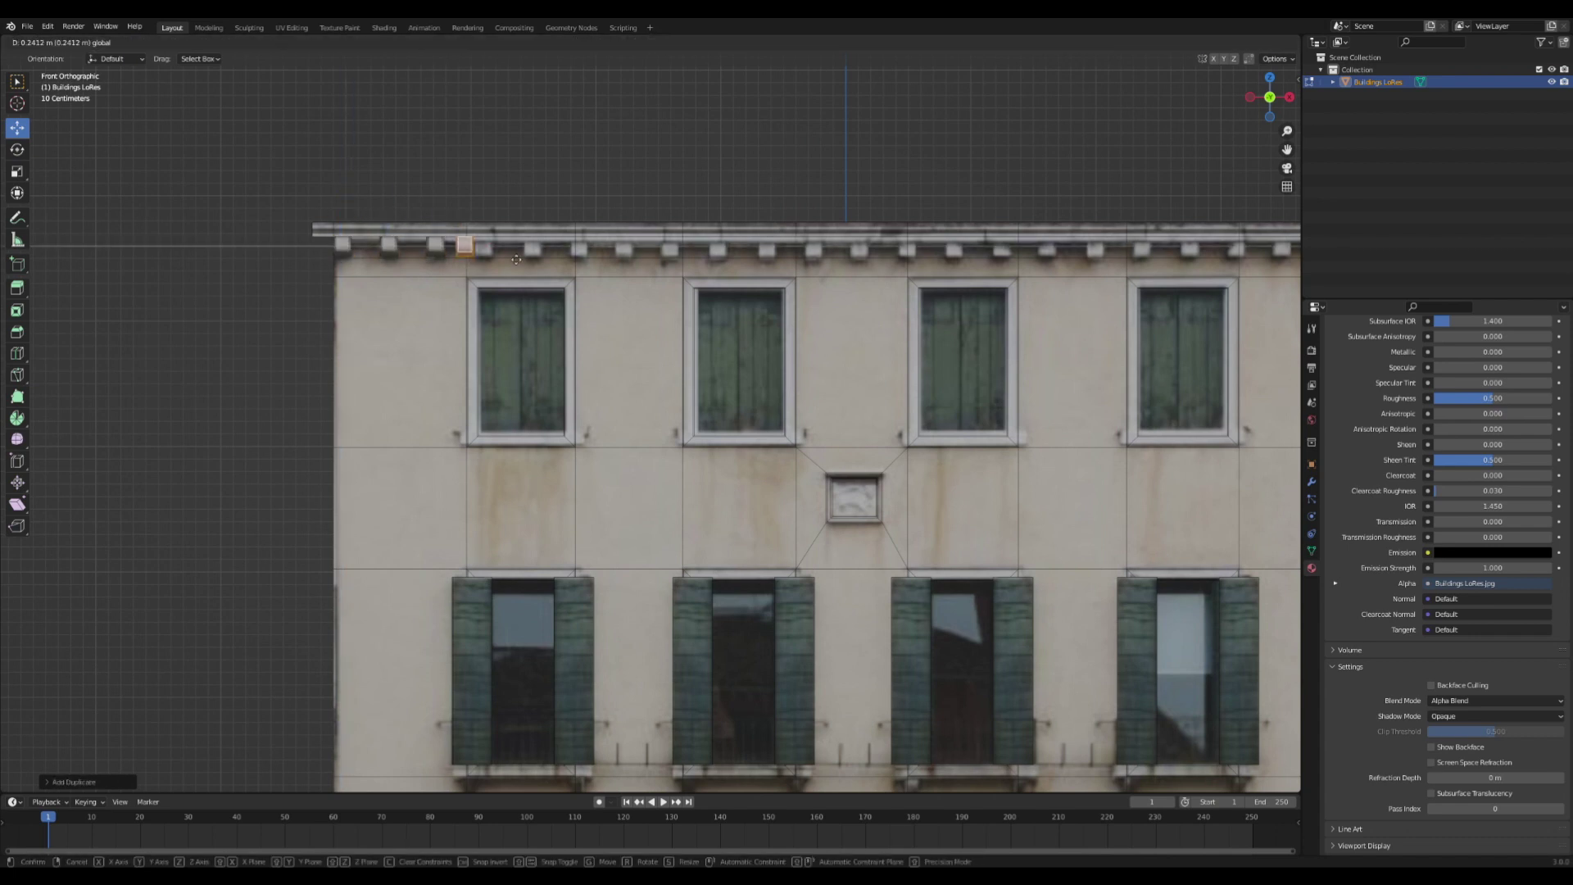
pyautogui.moveTo(634, 262); pyautogui.dragTo(640, 262)
pyautogui.hotkey('shift', 'd')
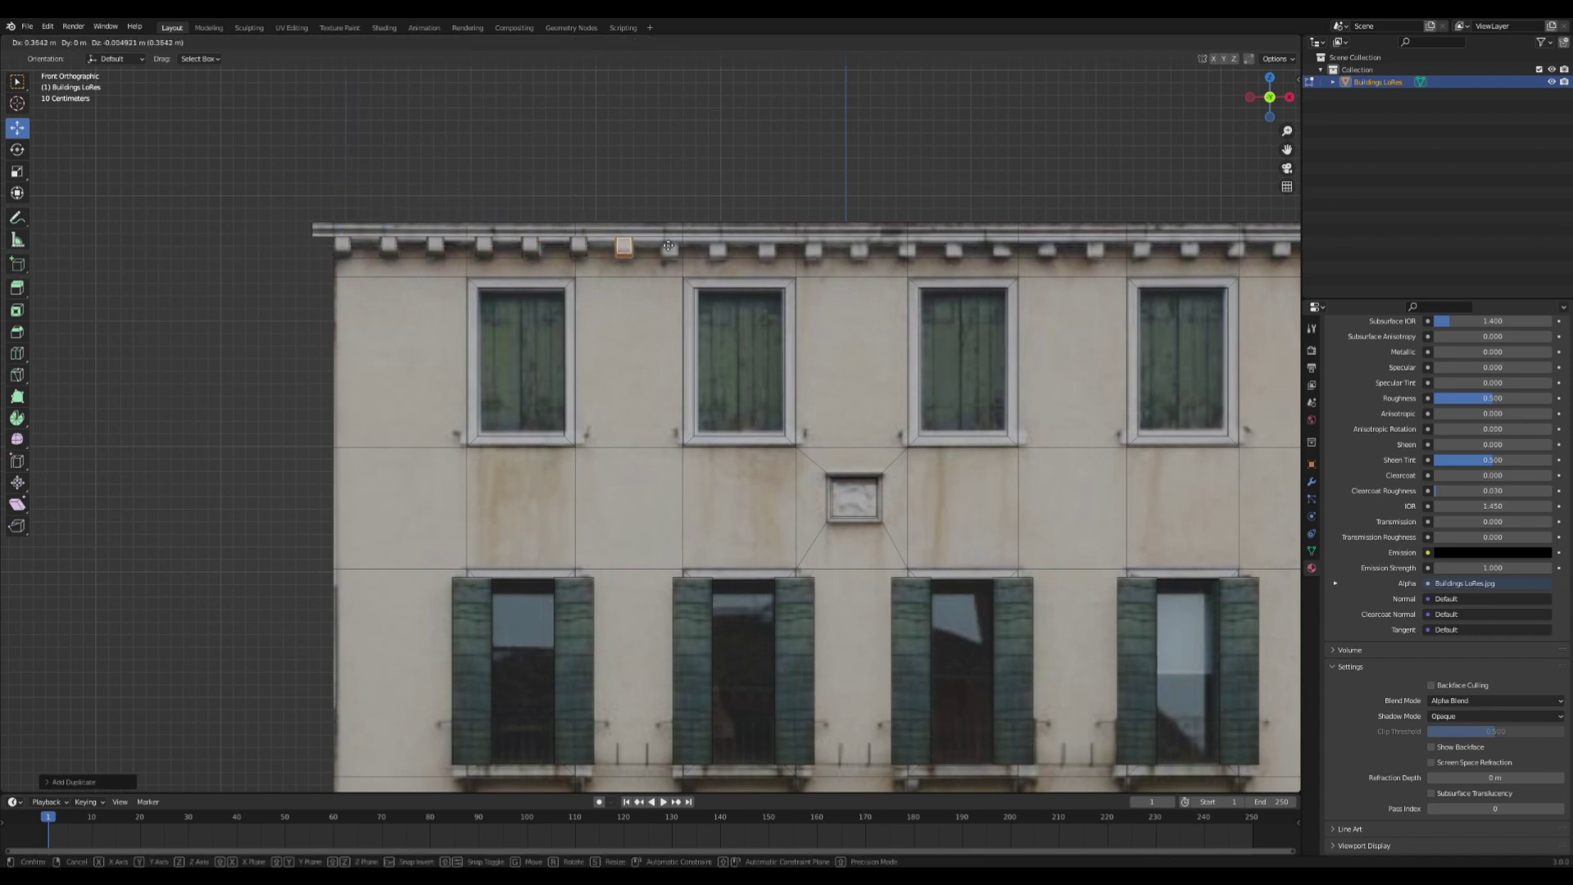
pyautogui.click(687, 260)
# Select the finished brackets and duplicate them as a group onto the middle stretch of the cornice.
pyautogui.press('l')
pyautogui.press('l')
pyautogui.press('l')
pyautogui.press('l')
pyautogui.press('l')
pyautogui.press('l')
pyautogui.hotkey('shift', 'd')
pyautogui.moveTo(534, 245); pyautogui.dragTo(863, 248)
# Duplicate the bracket group again to cover the cornice above the third and fourth windows.
pyautogui.keyDown('shift'); pyautogui.moveTo(820, 246); pyautogui.dragTo(530, 263, button='middle'); pyautogui.keyUp('shift')
pyautogui.click(479, 269)
pyautogui.press('l')
pyautogui.press('l')
pyautogui.press('l')
pyautogui.hotkey('shift', 'd')
pyautogui.moveTo(573, 264); pyautogui.dragTo(904, 264)
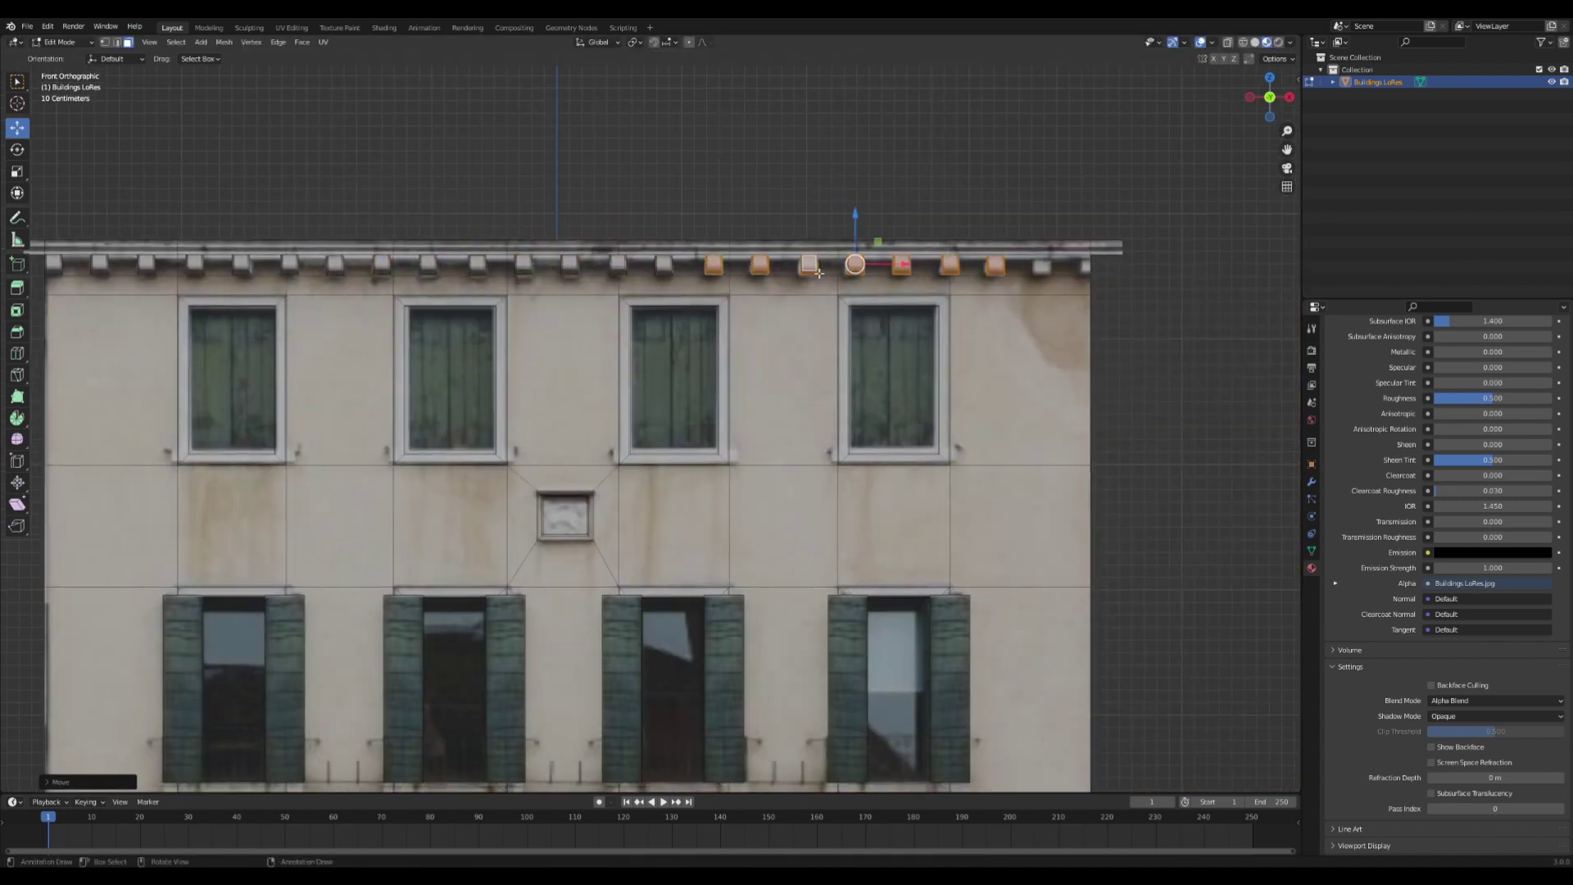
# Duplicate two of the brackets onto the remaining positions at the far end of the cornice.
pyautogui.click(948, 265)
pyautogui.press('l')
pyautogui.click(992, 264)
pyautogui.press('l')
pyautogui.press('l')
pyautogui.hotkey('shift', 'd')
pyautogui.moveTo(1014, 267); pyautogui.dragTo(1106, 276)
pyautogui.click(1106, 276)
# Return to Object Mode and save the Blender file.
pyautogui.scroll(-3, 1106, 276)
pyautogui.keyDown('shift'); pyautogui.moveTo(1170, 313); pyautogui.dragTo(1240, 193, button='middle'); pyautogui.keyUp('shift')
pyautogui.press('Tab')
pyautogui.hotkey('ctrl', 's')
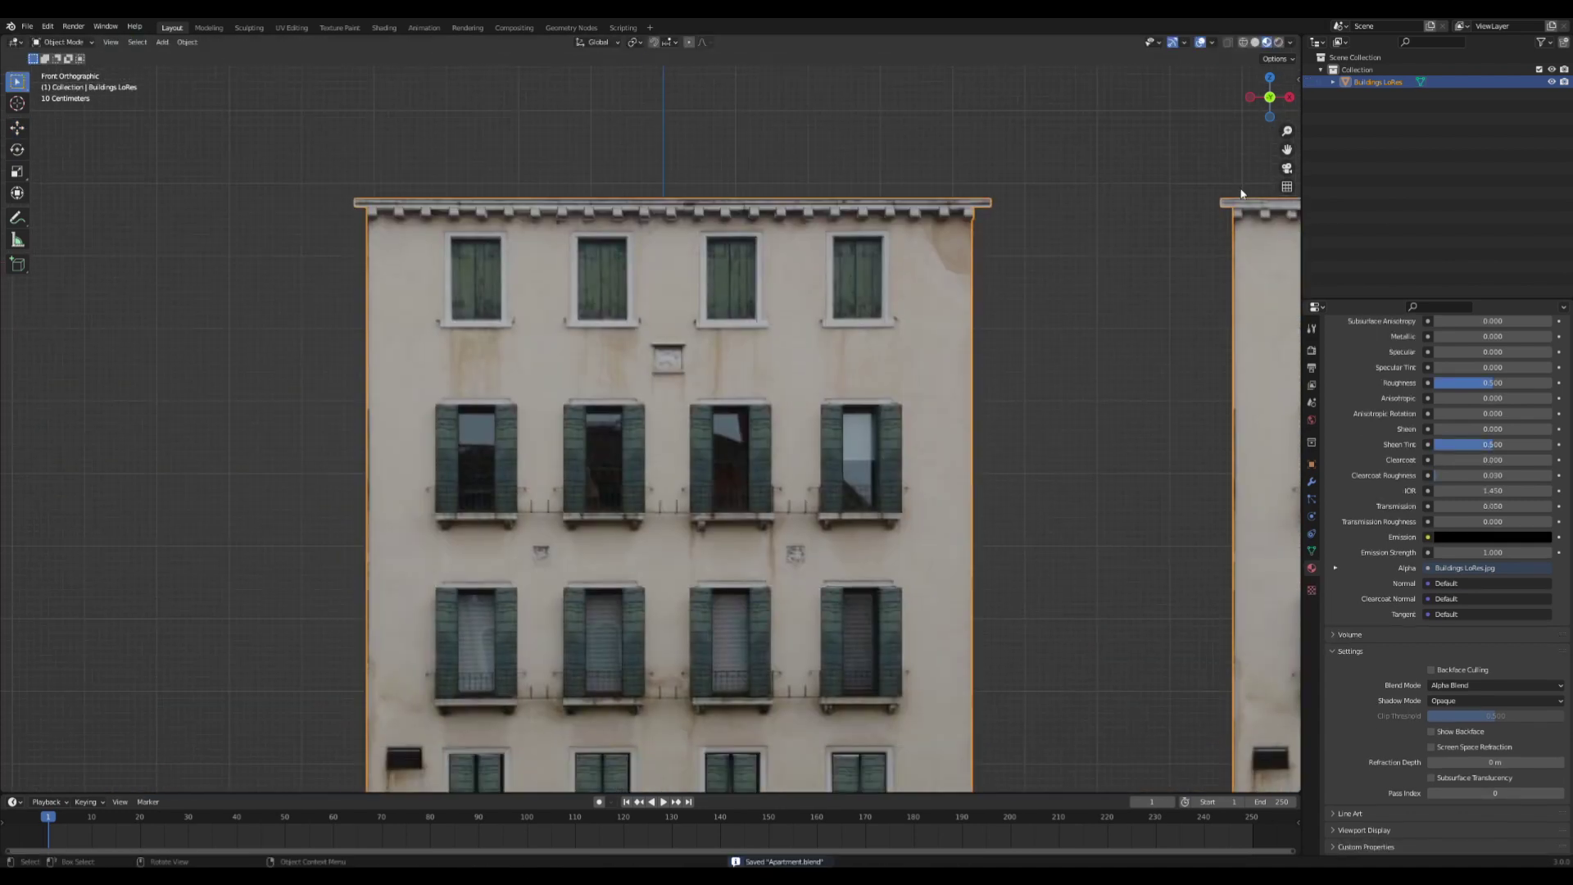
# Duplicate all ground-floor shutters along Z into the top-floor windows and mirror them with an X scale of -1.
pyautogui.scroll(-3, 1239, 193)
pyautogui.press('Tab')
pyautogui.press('l')
pyautogui.click(701, 655)
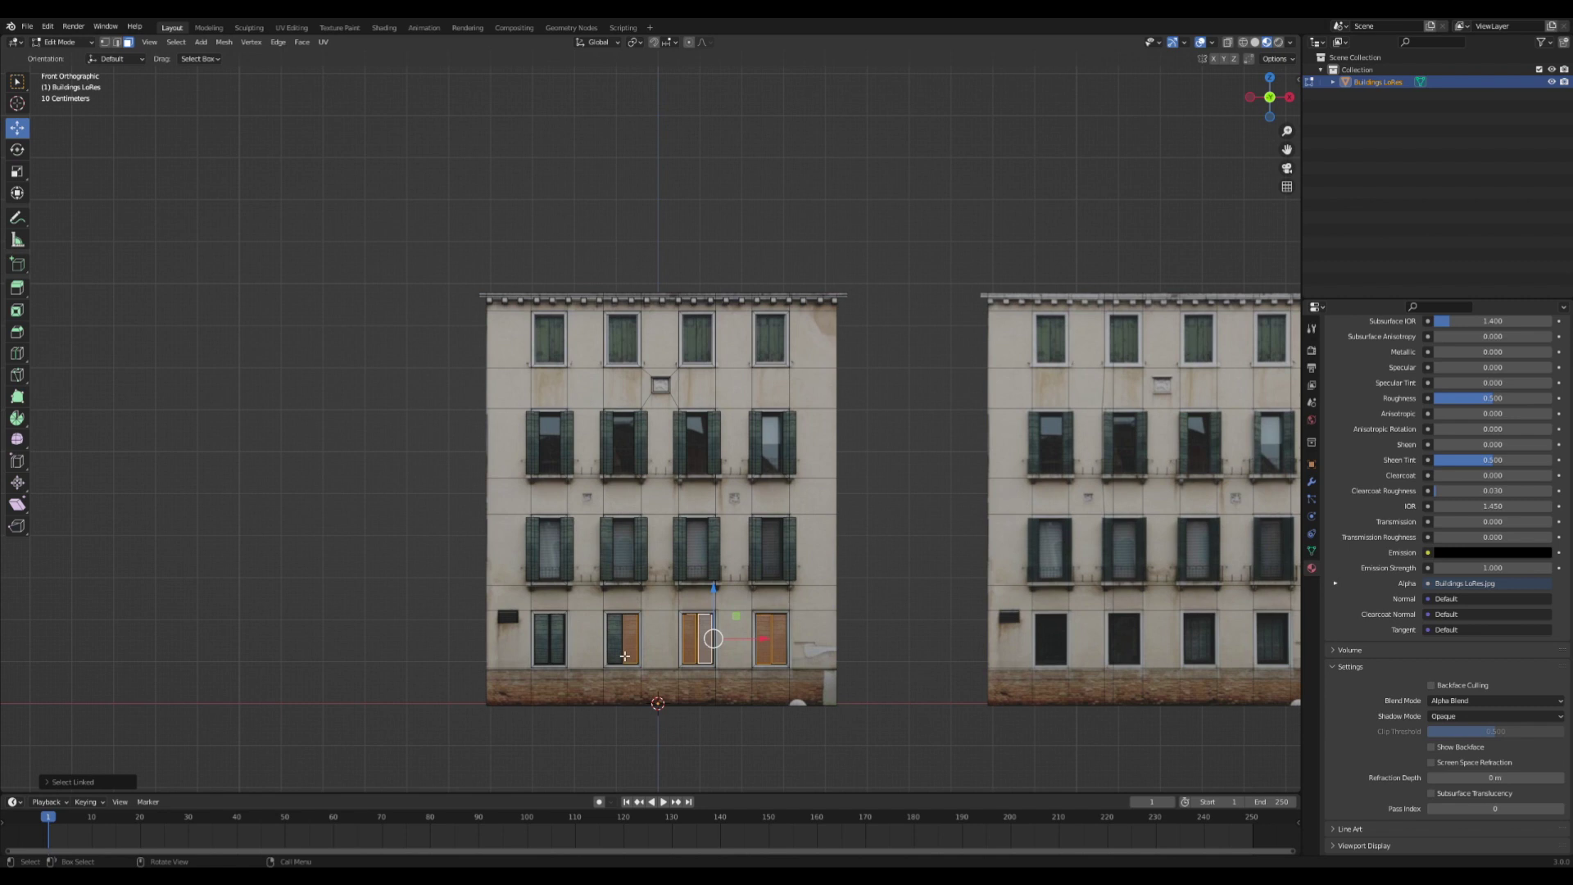
pyautogui.press('l')
pyautogui.press('l')
pyautogui.hotkey('ctrl', 'z')
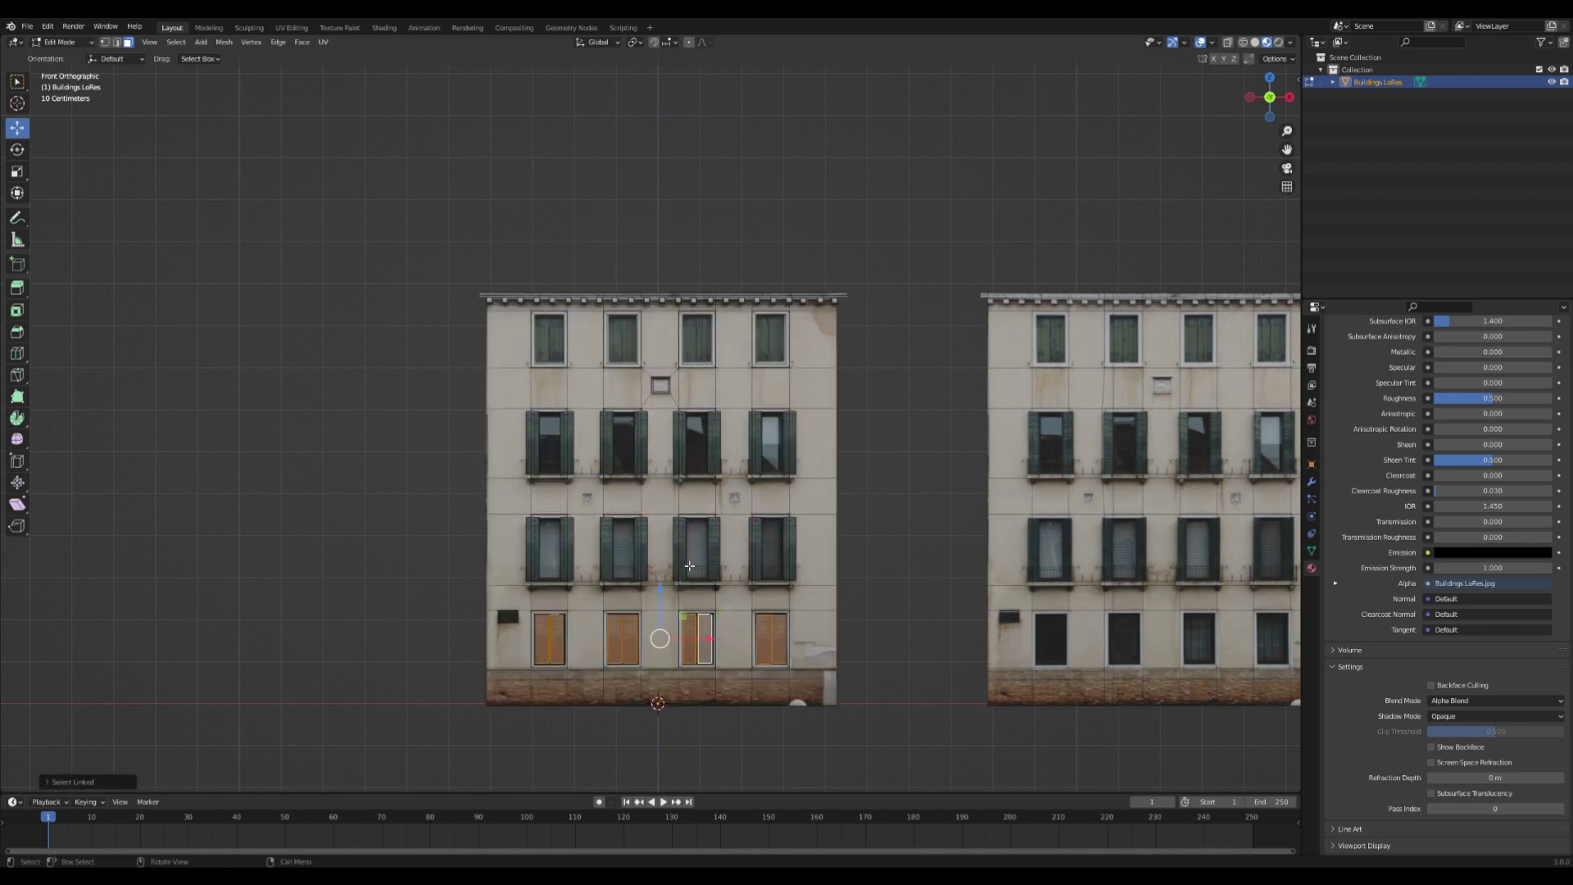
pyautogui.hotkey('shift', 'd')
pyautogui.press('z')
pyautogui.click(721, 287)
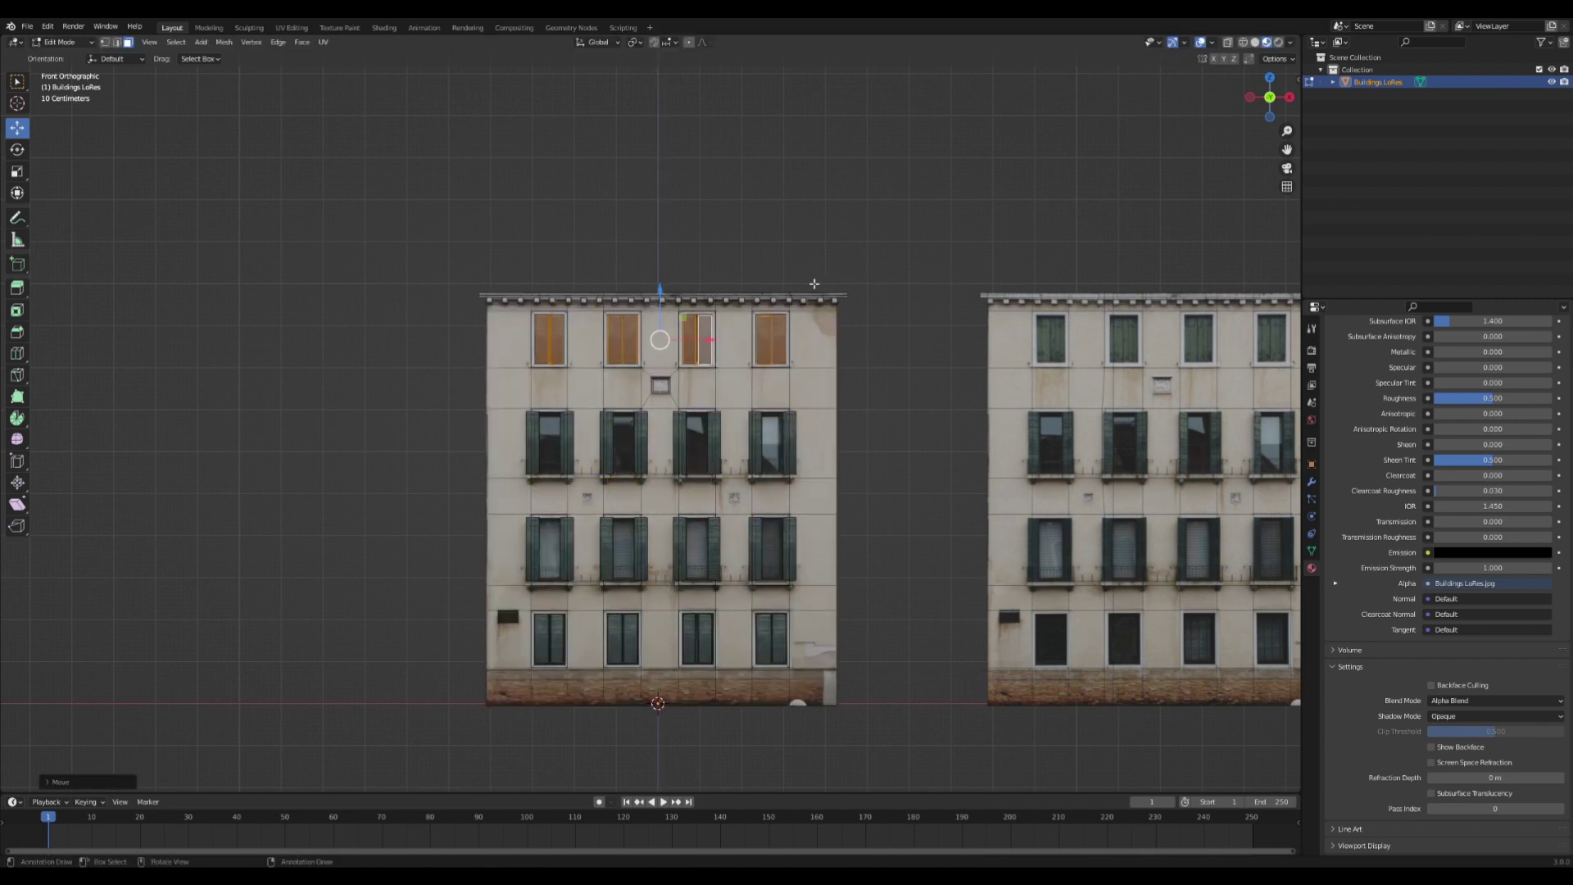
pyautogui.write('sx-1')
pyautogui.press('Return')
# Delete the second copy of the facade standing beside the building.
pyautogui.scroll(6, 681, 358)
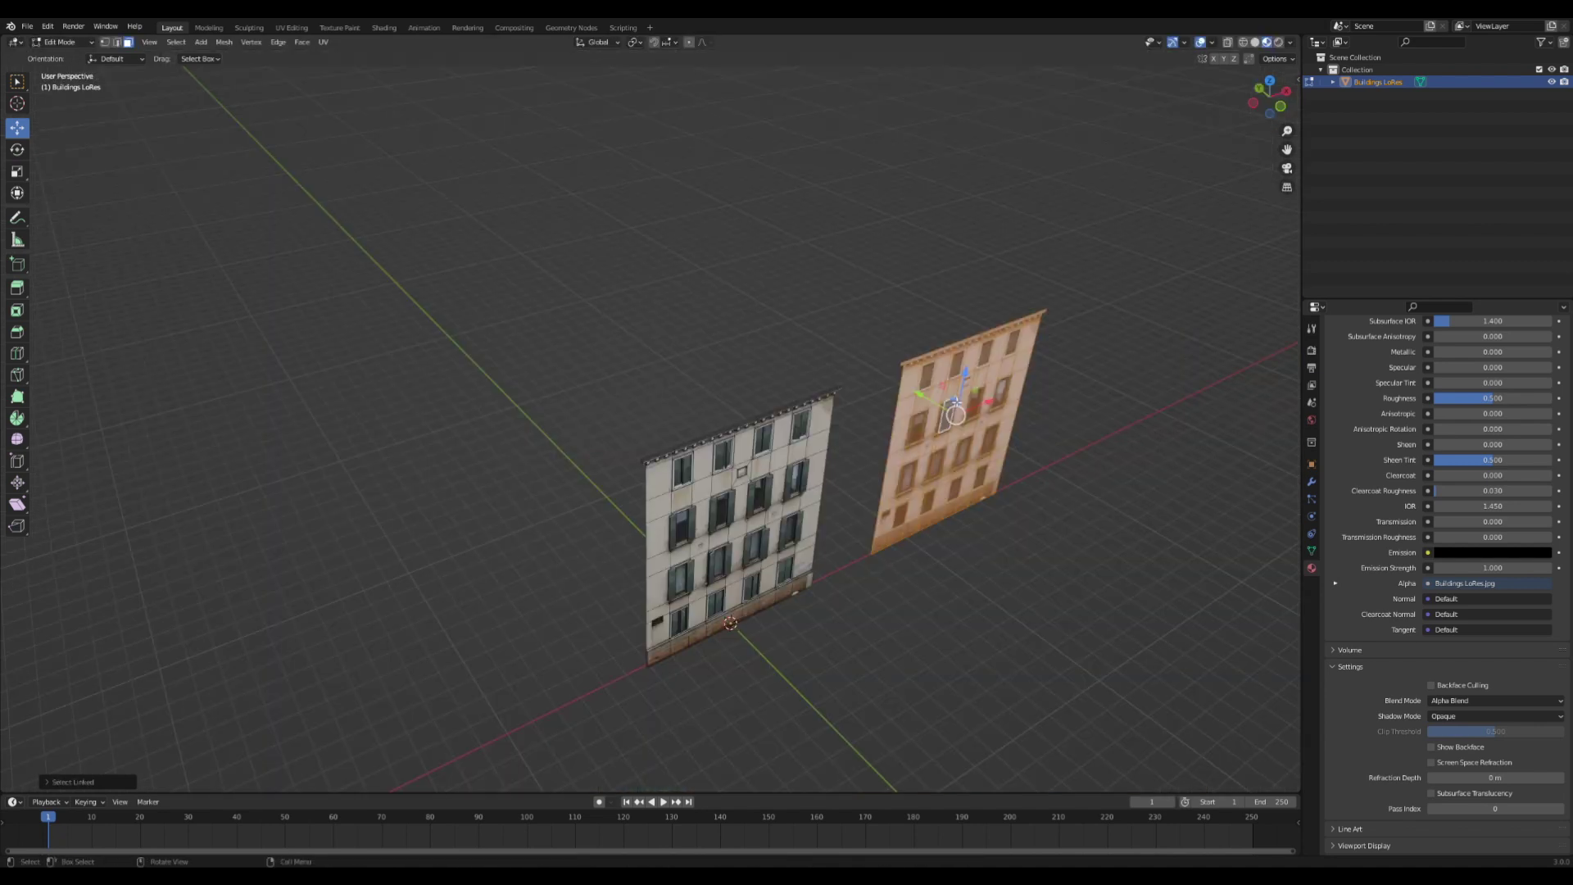
pyautogui.press('x')
pyautogui.click(947, 404)
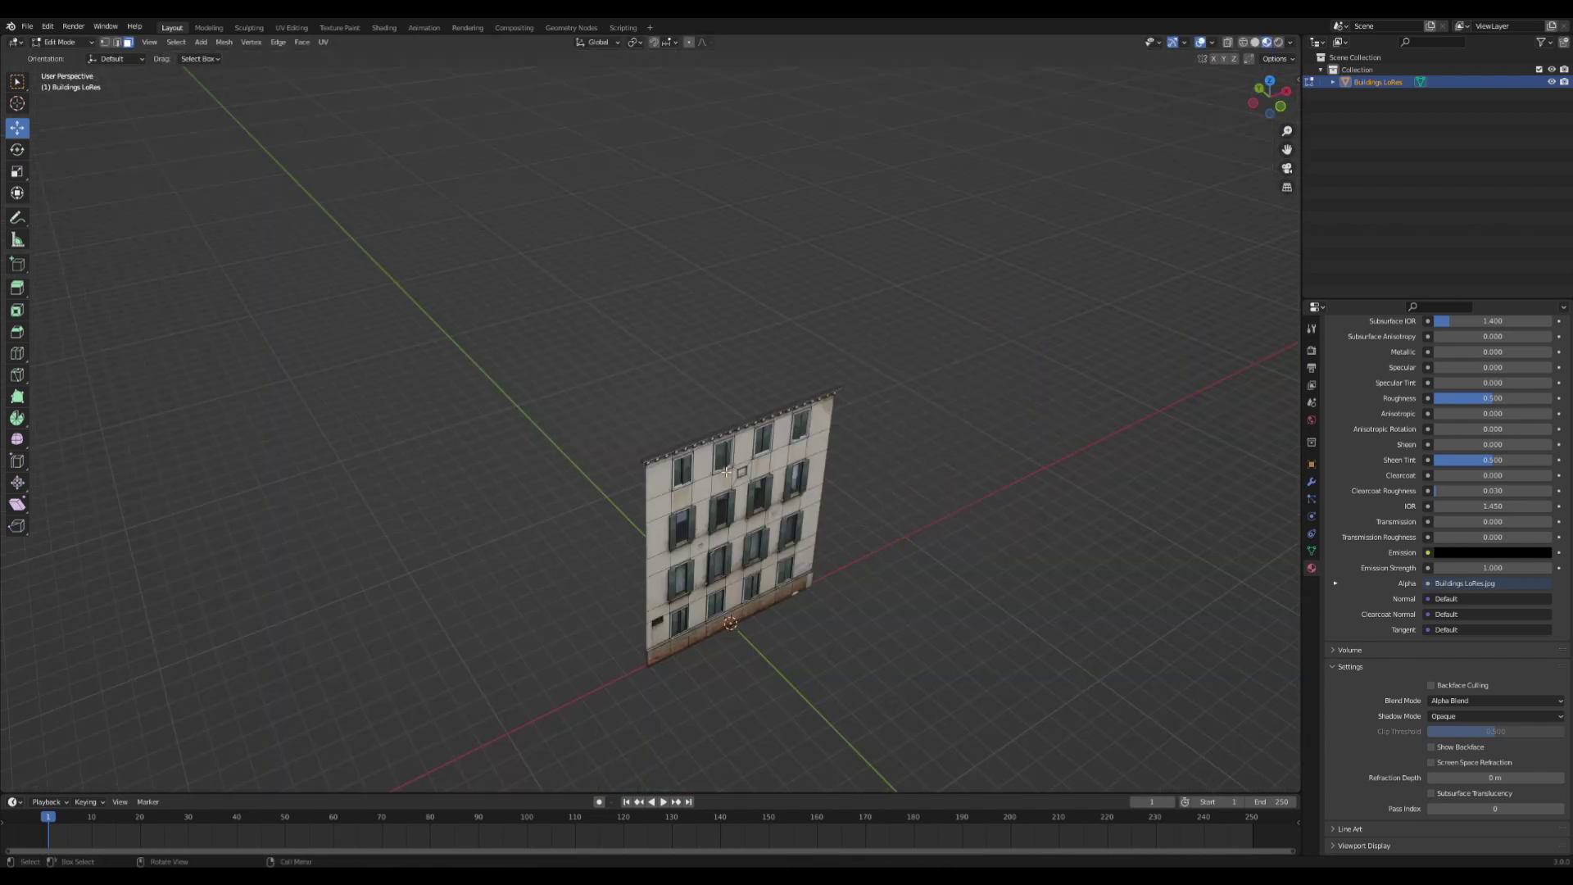
# Select the eight panes of the two middle window rows and create a copy of the Buildings LoRes material named Glass.
pyautogui.hotkey('ctrl', 'l')
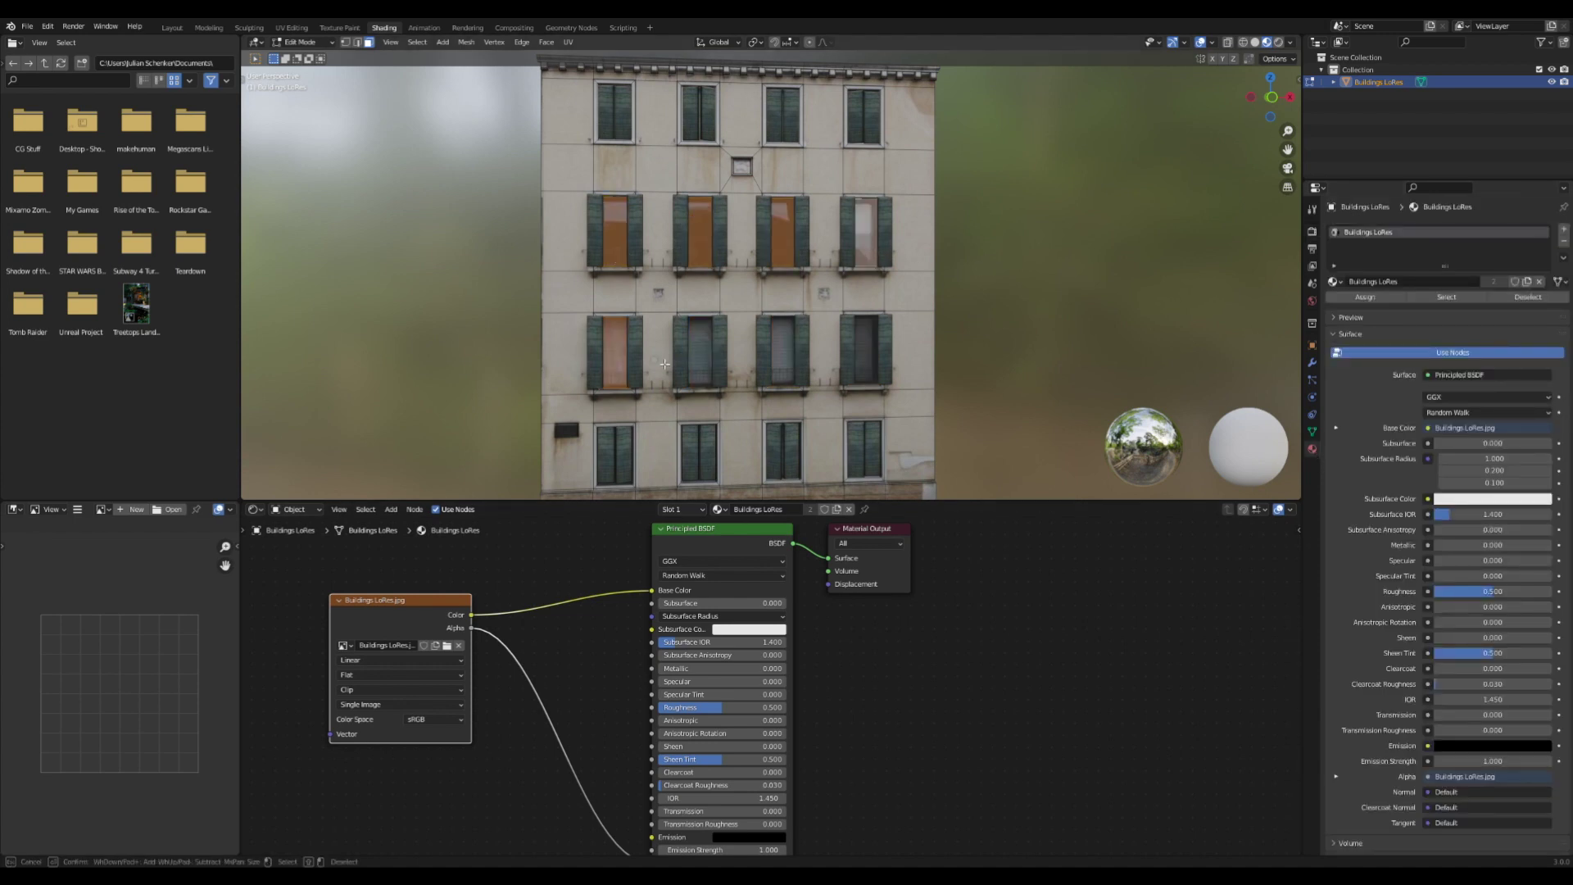
pyautogui.keyDown('shift'); pyautogui.click(701, 357); pyautogui.keyUp('shift')
pyautogui.keyDown('shift'); pyautogui.click(781, 365); pyautogui.keyUp('shift')
pyautogui.keyDown('shift'); pyautogui.click(863, 369); pyautogui.keyUp('shift')
pyautogui.click(864, 364)
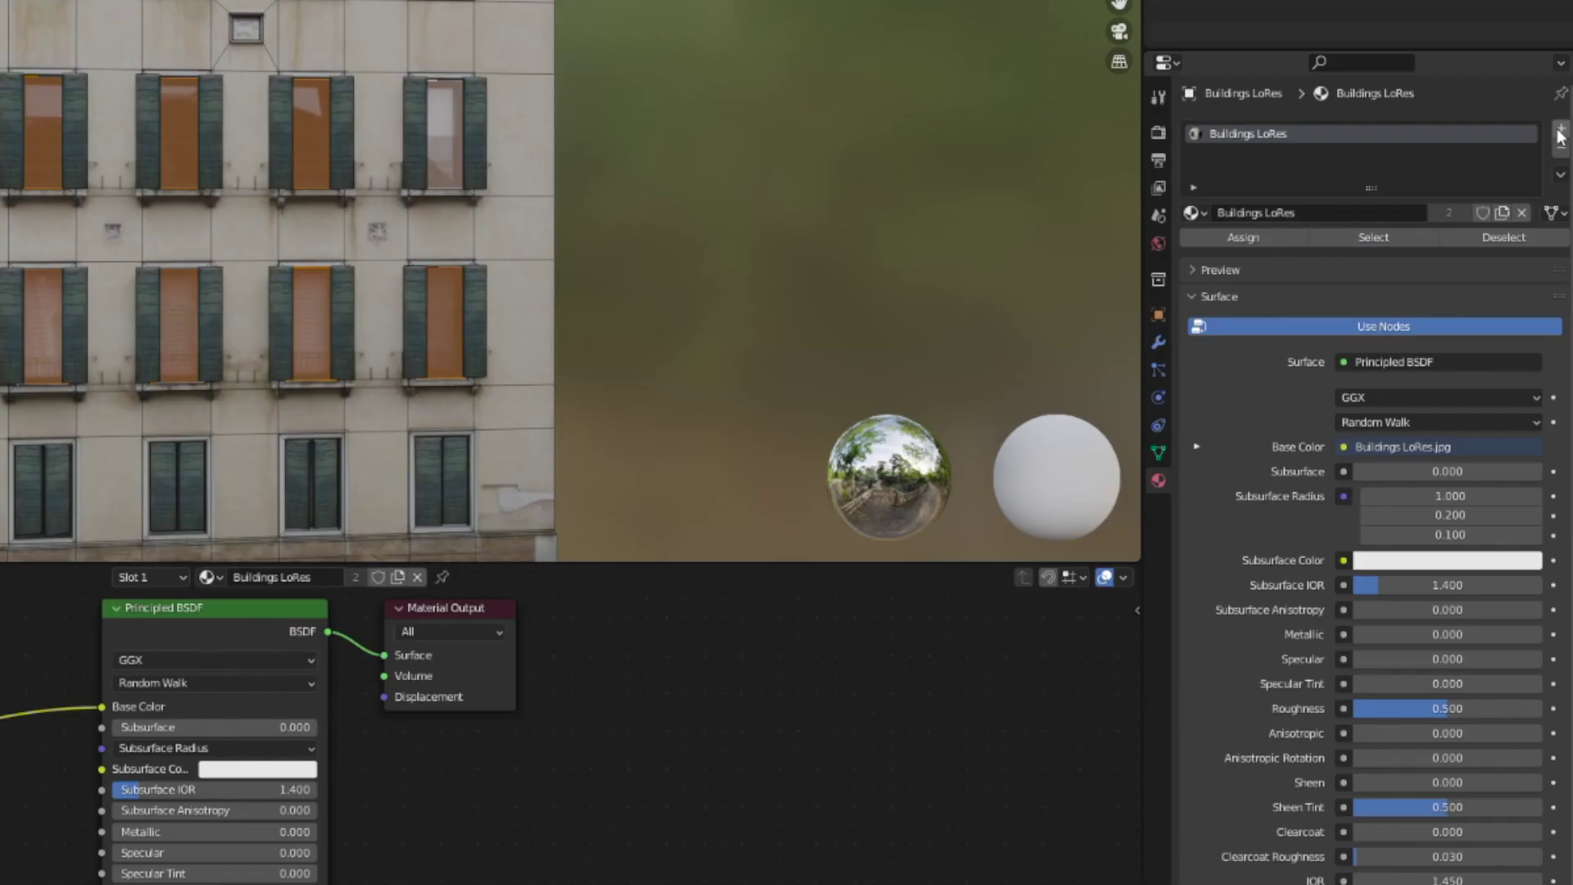
pyautogui.click(1563, 230)
pyautogui.click(1503, 252)
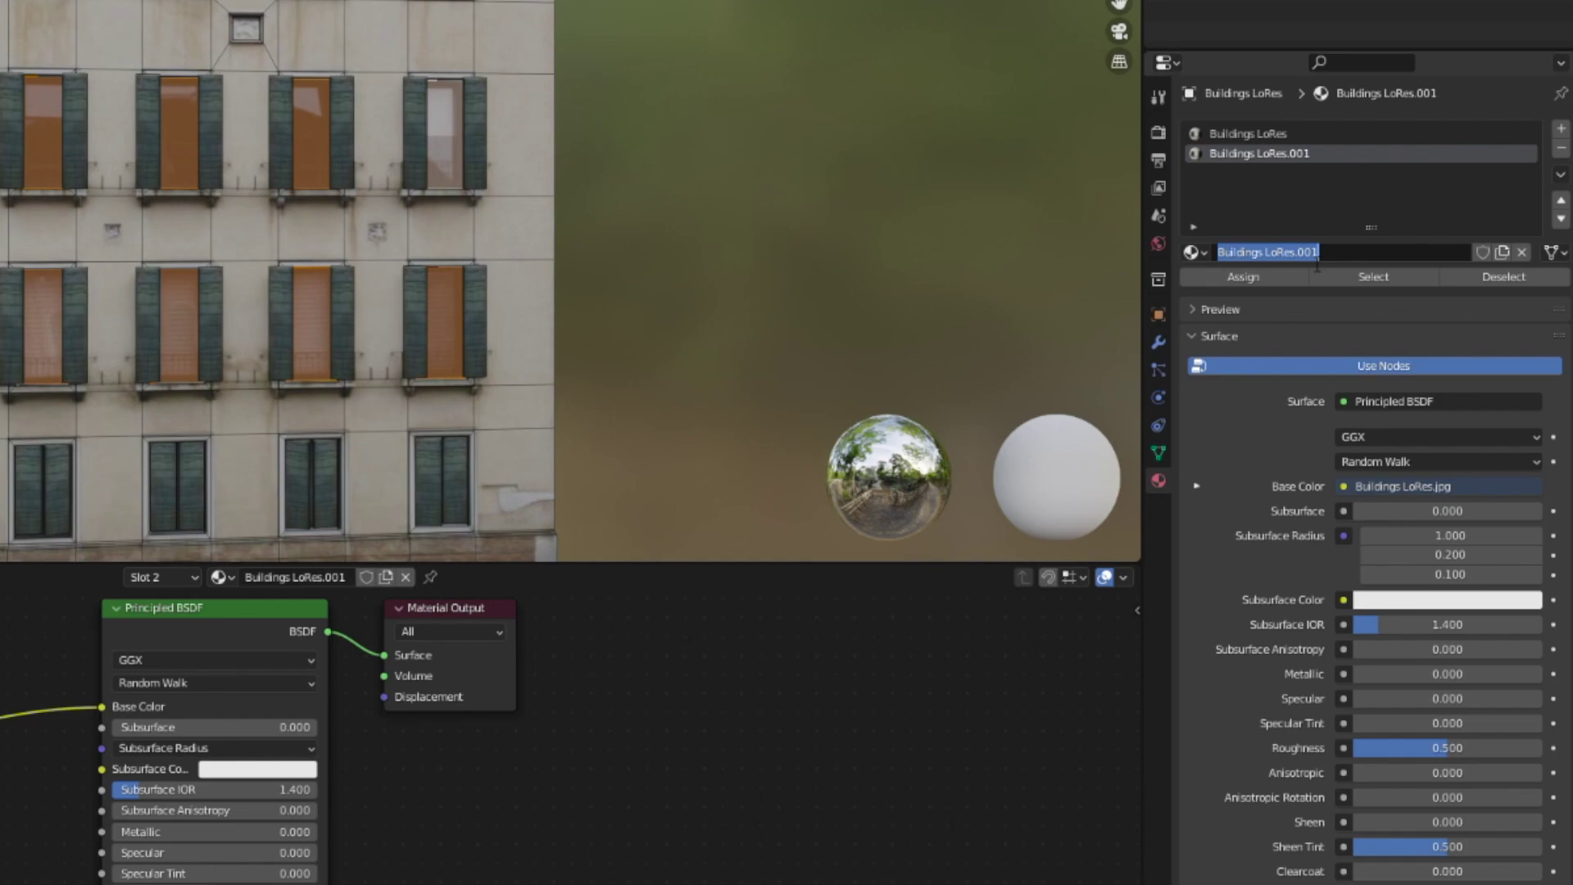
pyautogui.click(1310, 253)
pyautogui.write('Glass')
pyautogui.press('Return')
# Add a Mix Shader to the Glass material and connect it to the Material Output surface.
pyautogui.hotkey('shift', 'a')
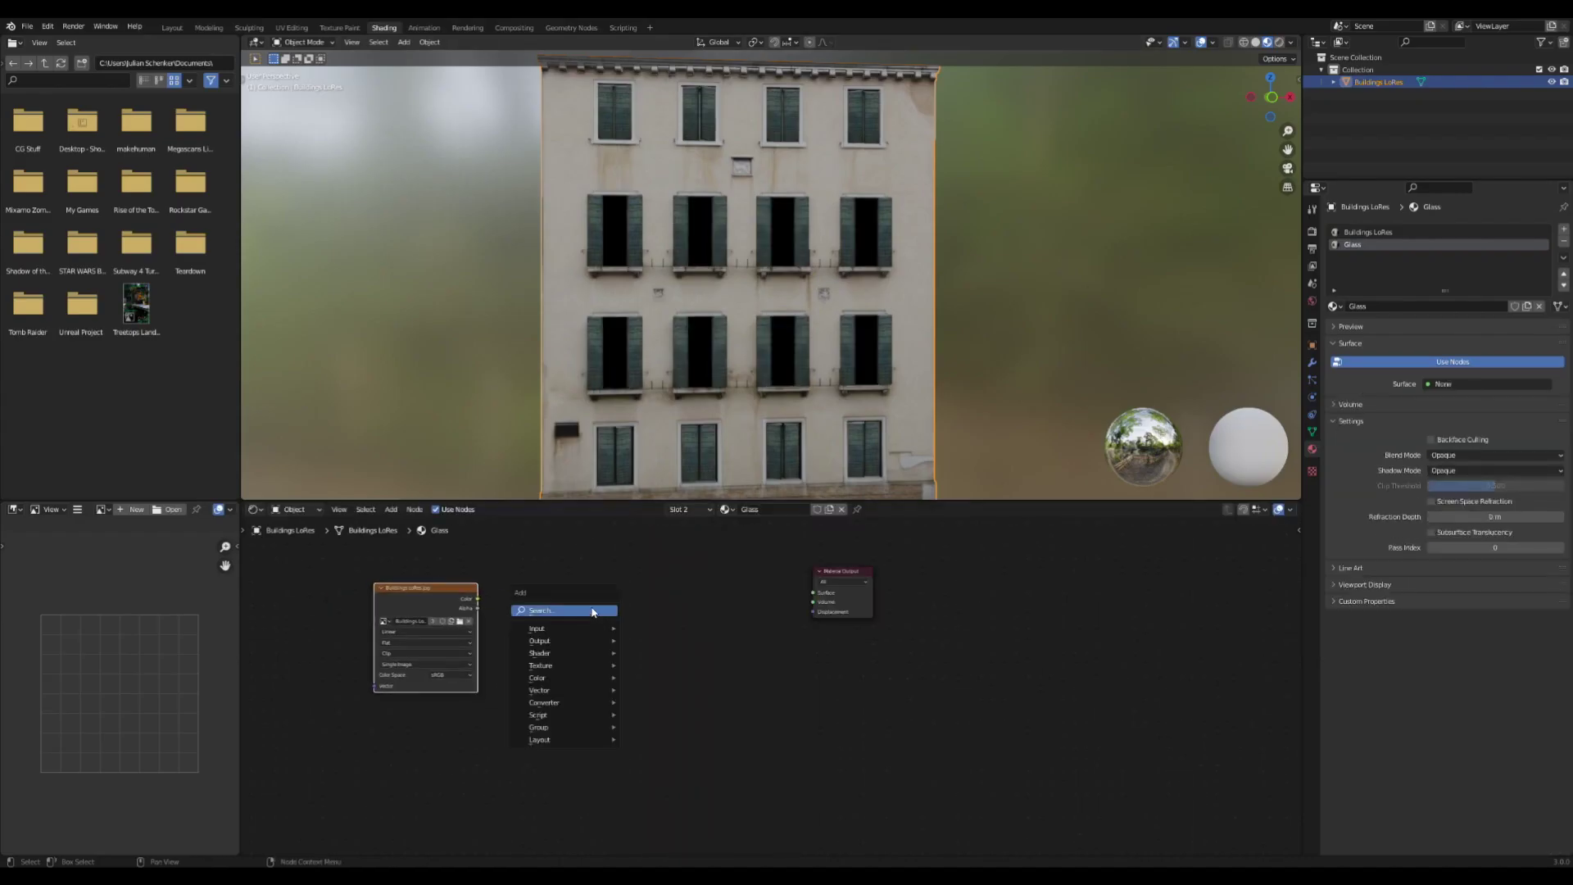
pyautogui.click(592, 609)
pyautogui.write('mi')
pyautogui.click(635, 641)
pyautogui.click(737, 606)
pyautogui.moveTo(811, 598); pyautogui.dragTo(813, 593)
pyautogui.moveTo(721, 587); pyautogui.dragTo(752, 588)
# Add a Glossy BSDF and connect it to the first shader input of the Mix Shader.
pyautogui.hotkey('shift', 'a')
pyautogui.click(562, 600)
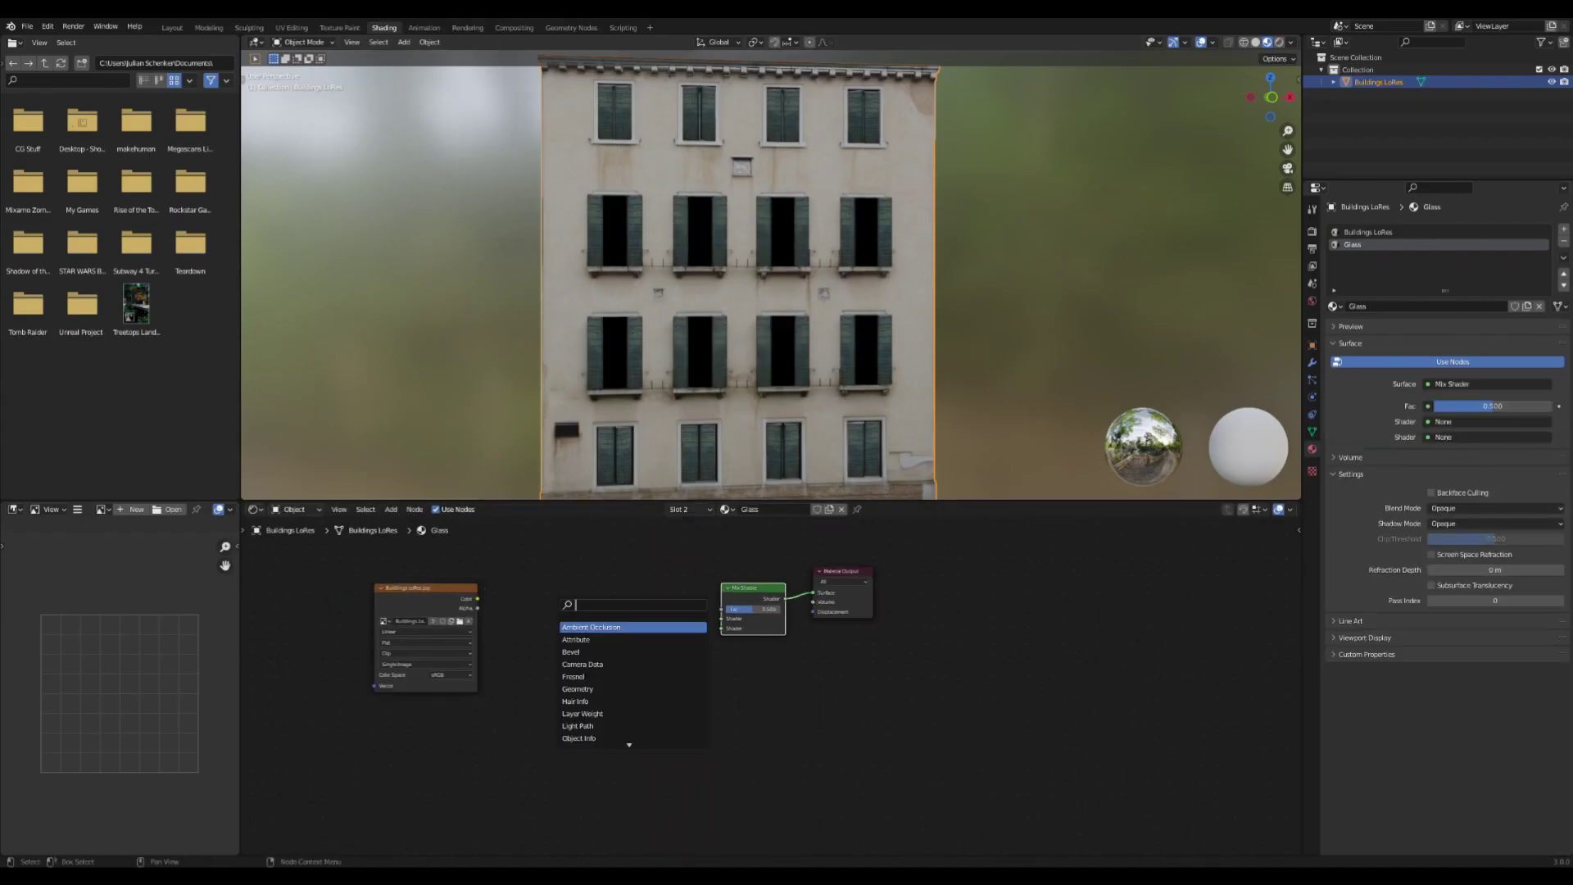
pyautogui.click(576, 627)
pyautogui.click(579, 583)
pyautogui.moveTo(613, 569); pyautogui.dragTo(721, 618)
# Add a Transparent BSDF and connect it to the second shader input of the Mix Shader.
pyautogui.hotkey('shift', 'a')
pyautogui.click(576, 648)
pyautogui.write('tra')
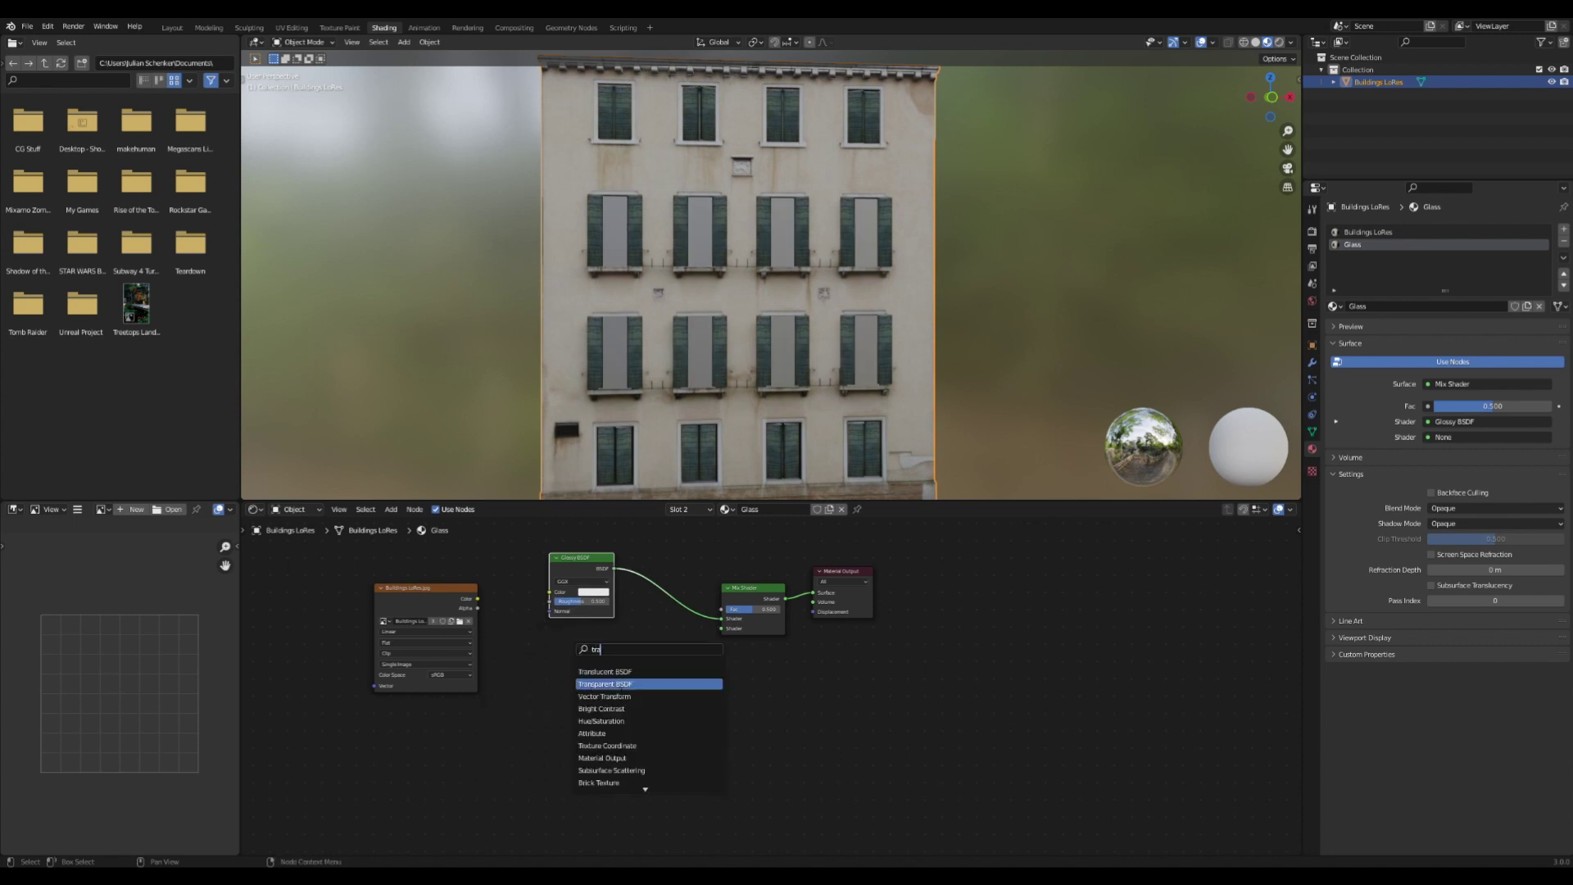
pyautogui.click(592, 684)
pyautogui.moveTo(613, 638); pyautogui.dragTo(718, 632)
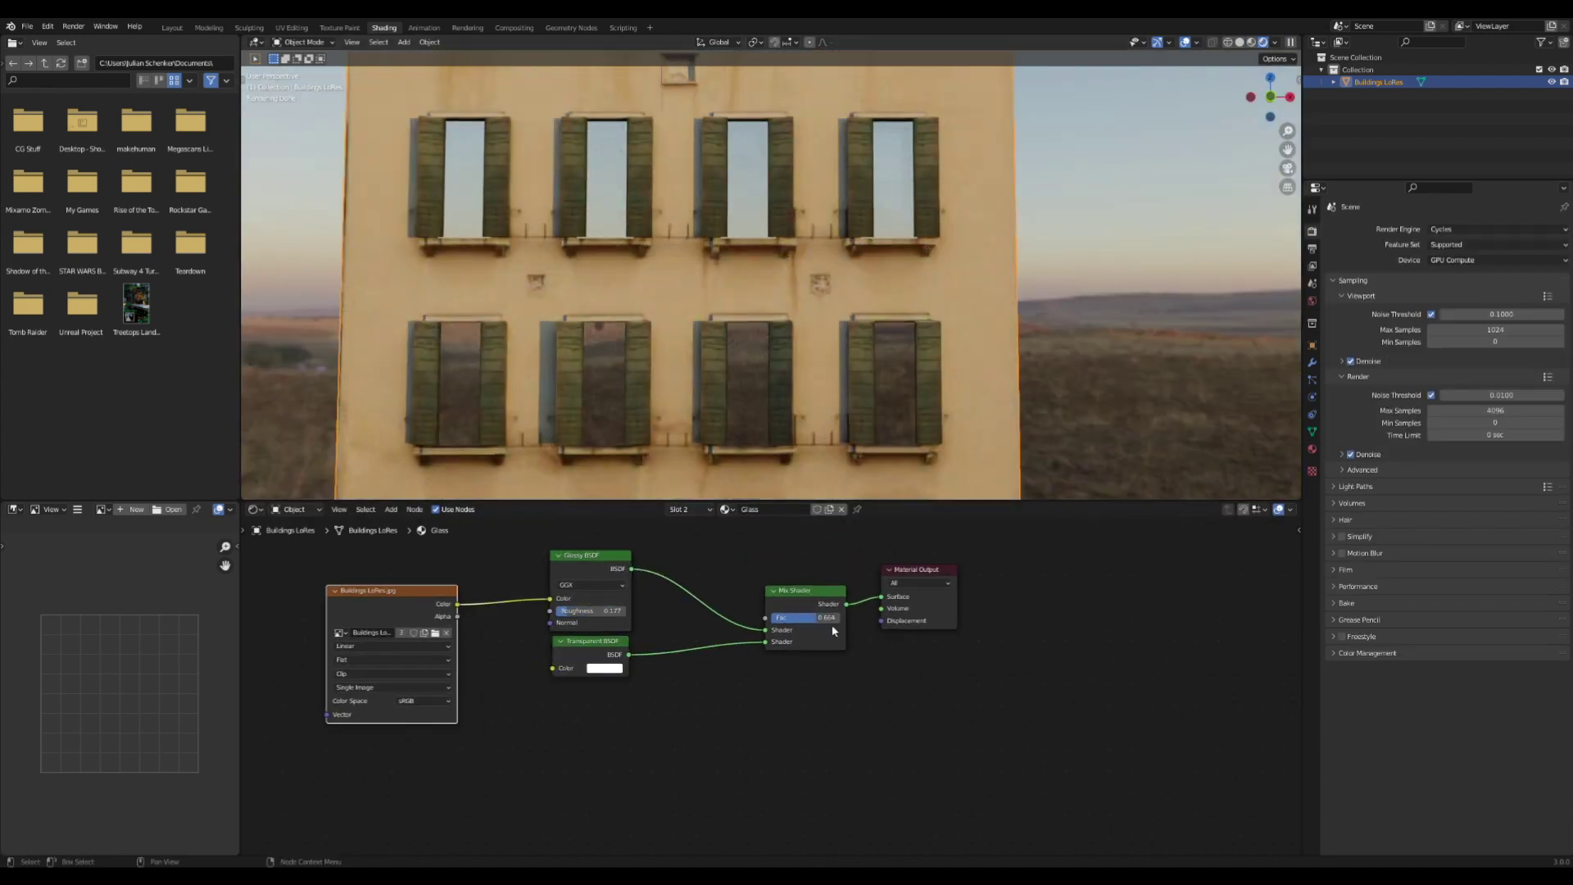
# Set the Glossy BSDF roughness to 0 and the Mix Shader factor to about 0.06.
pyautogui.moveTo(833, 630); pyautogui.dragTo(742, 619)
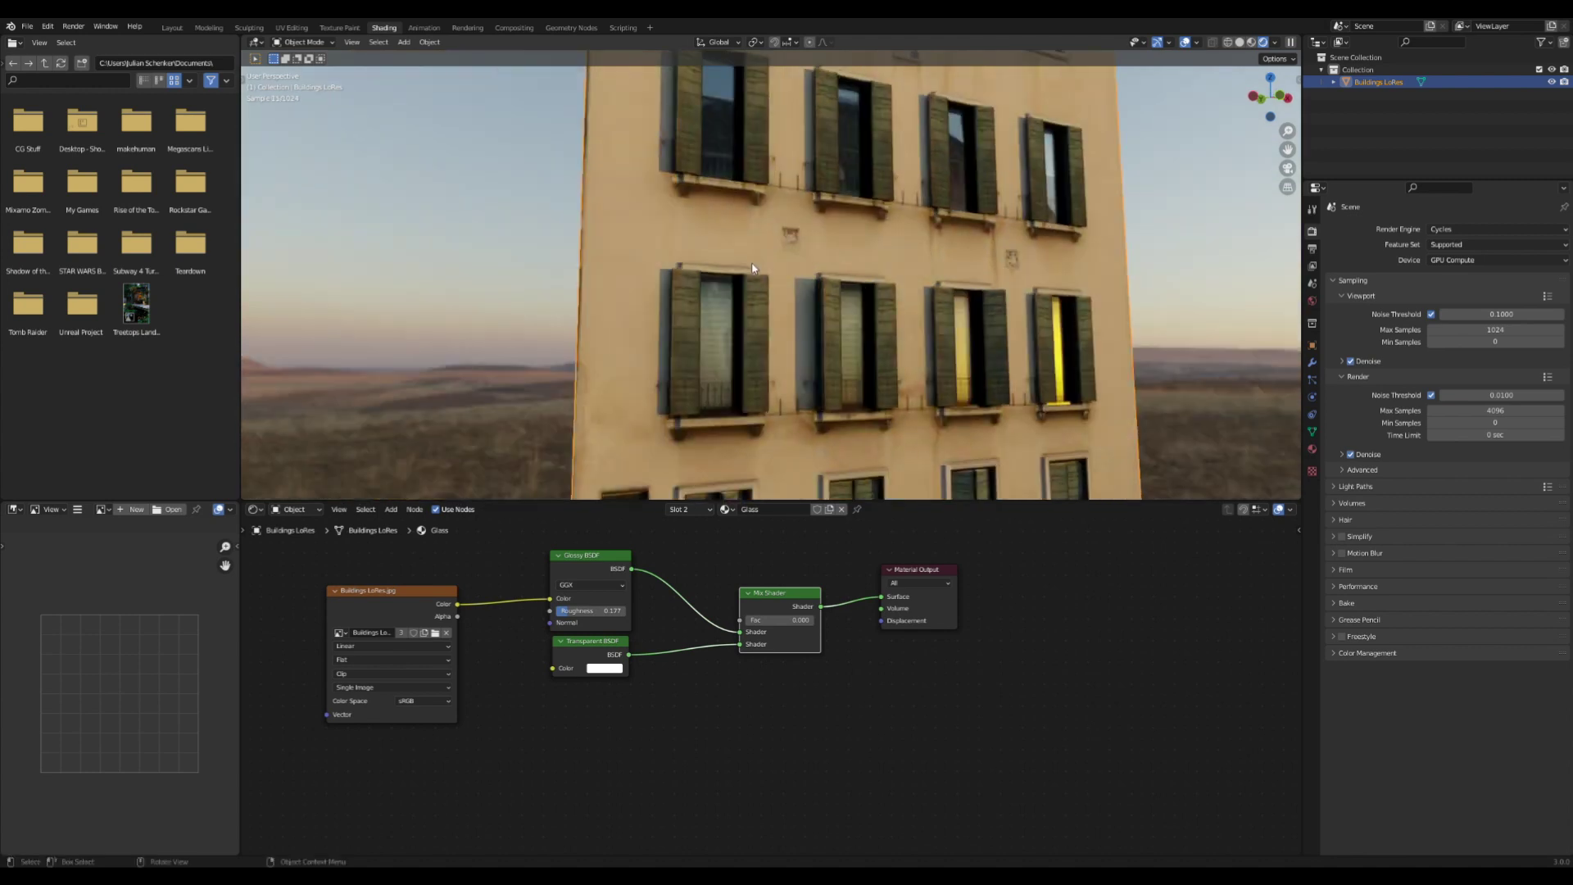
pyautogui.moveTo(587, 612); pyautogui.dragTo(554, 611)
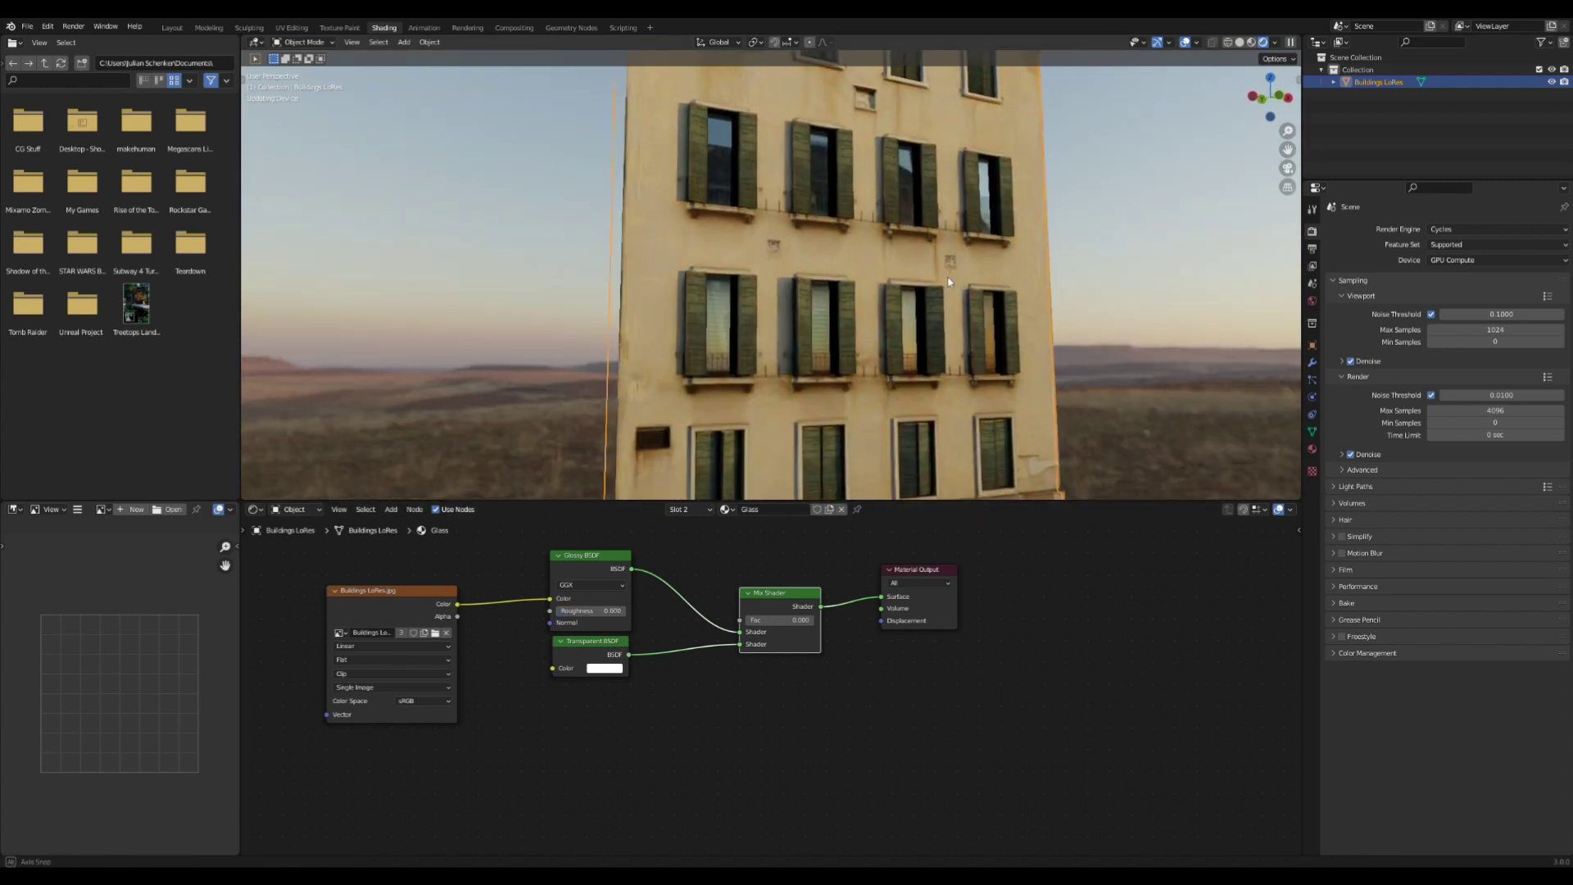
pyautogui.moveTo(955, 281); pyautogui.dragTo(903, 289, button='middle')
pyautogui.moveTo(770, 623); pyautogui.dragTo(775, 623)
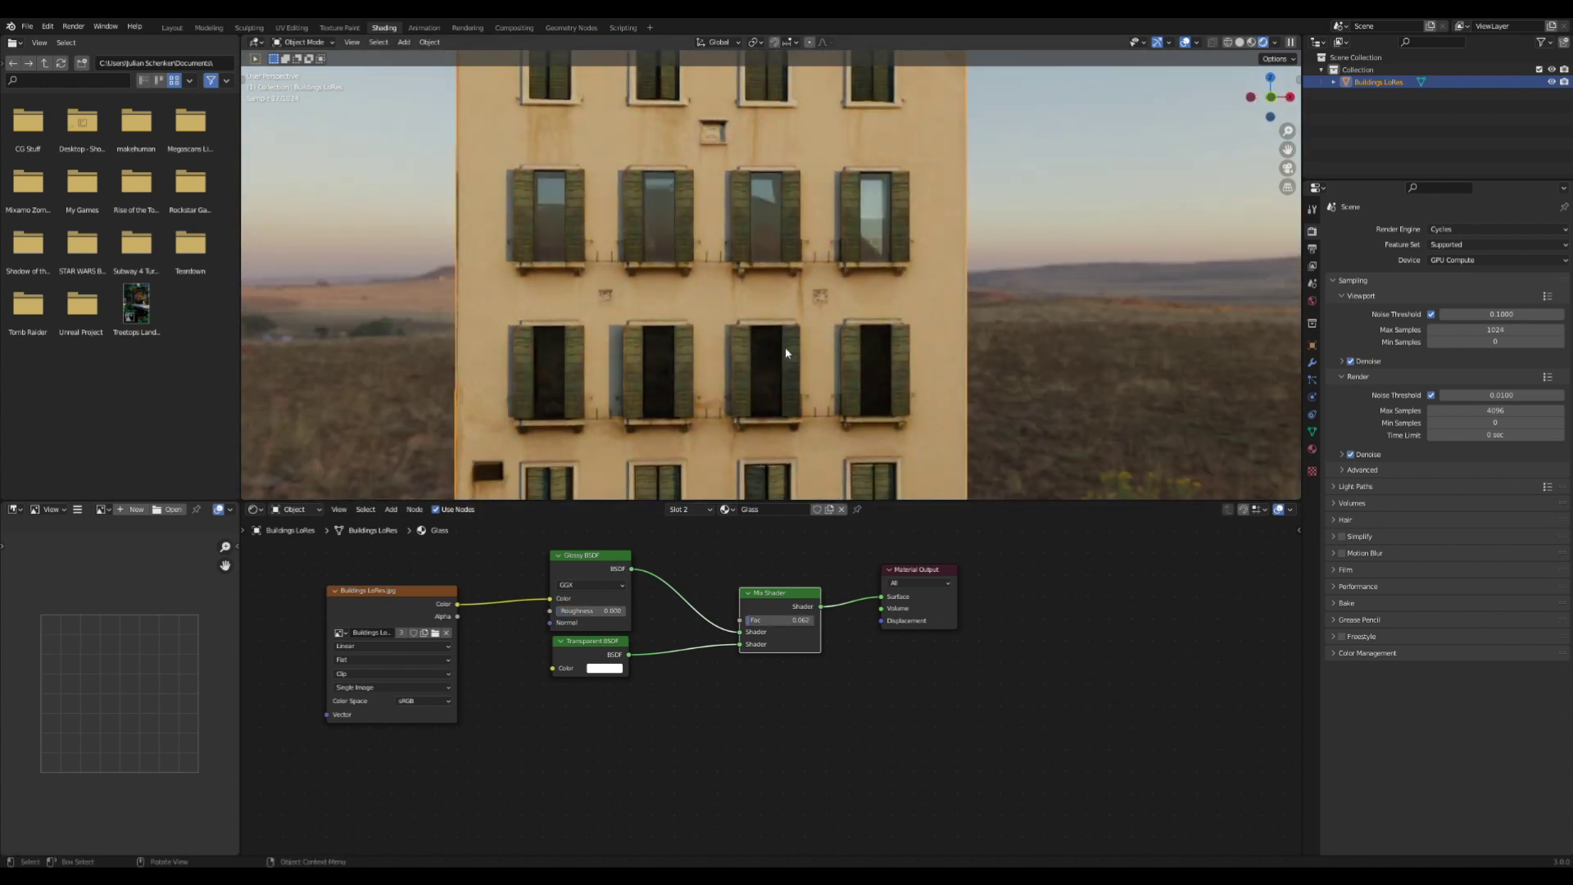
pyautogui.scroll(-4, 785, 347)
pyautogui.scroll(2, 774, 332)
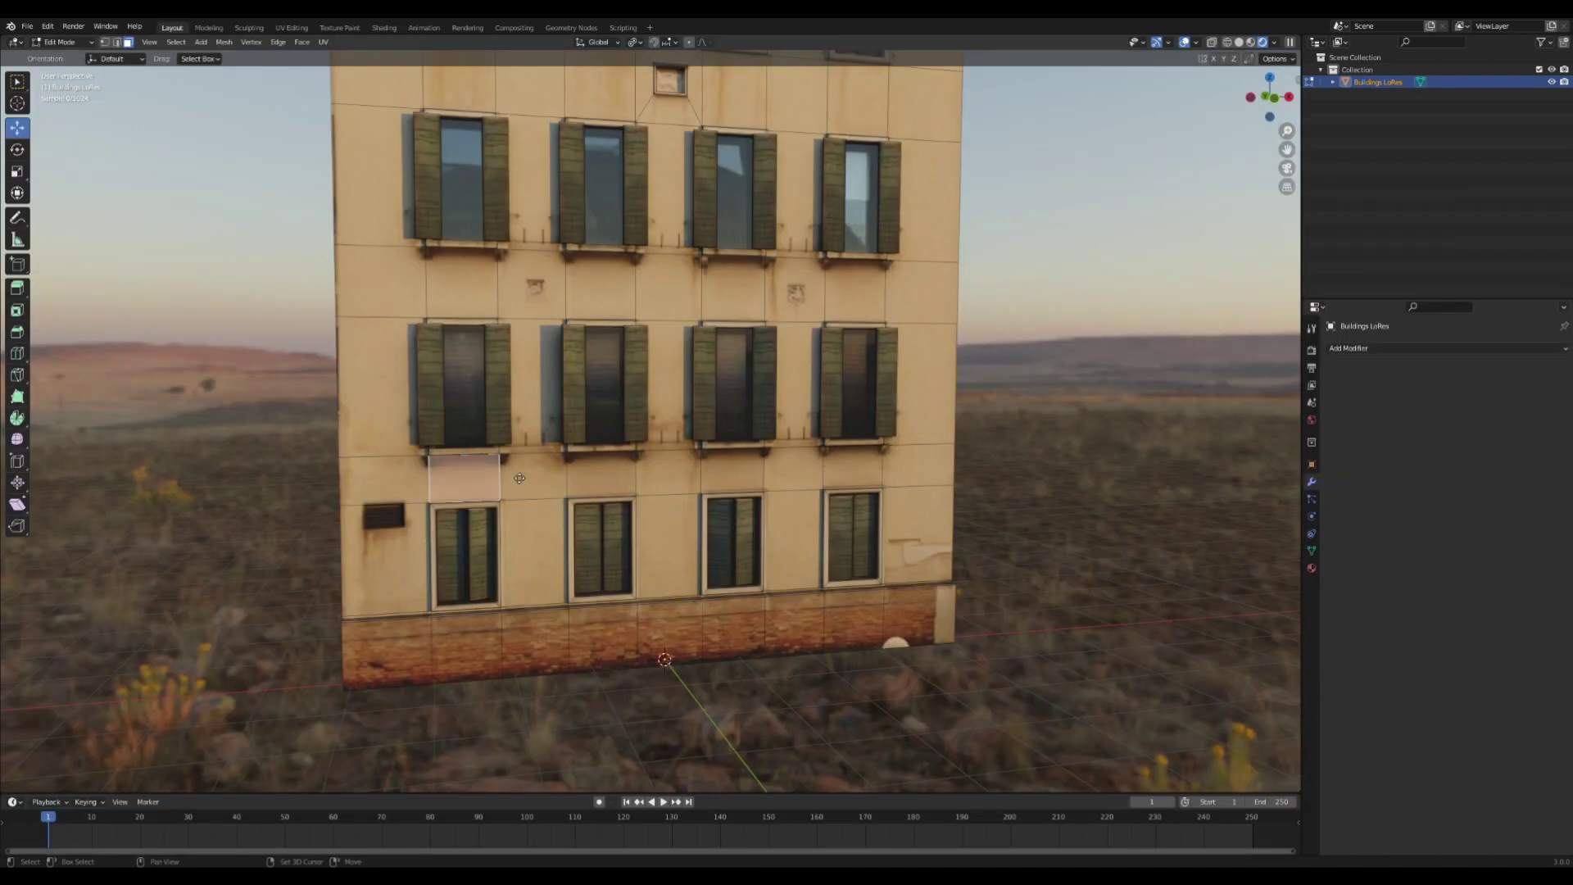
# Duplicate the wall face above the first ground-floor window in place, separate it into its own object and open it in Edit Mode.
pyautogui.rightClick(520, 478)
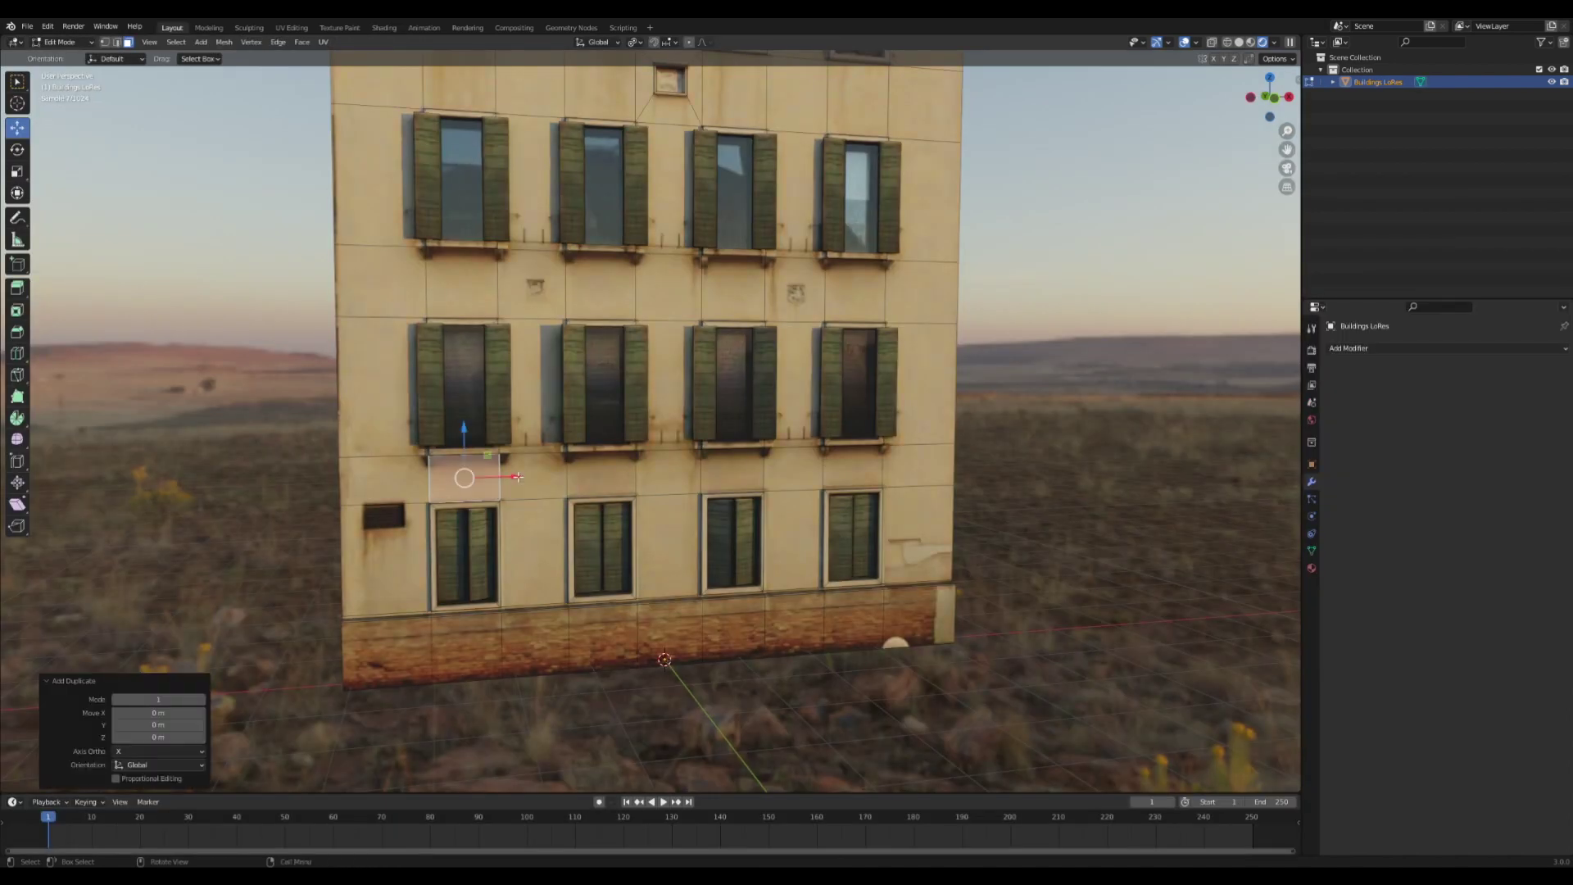
pyautogui.press('p')
pyautogui.click(516, 474)
pyautogui.press('Tab')
pyautogui.click(480, 487)
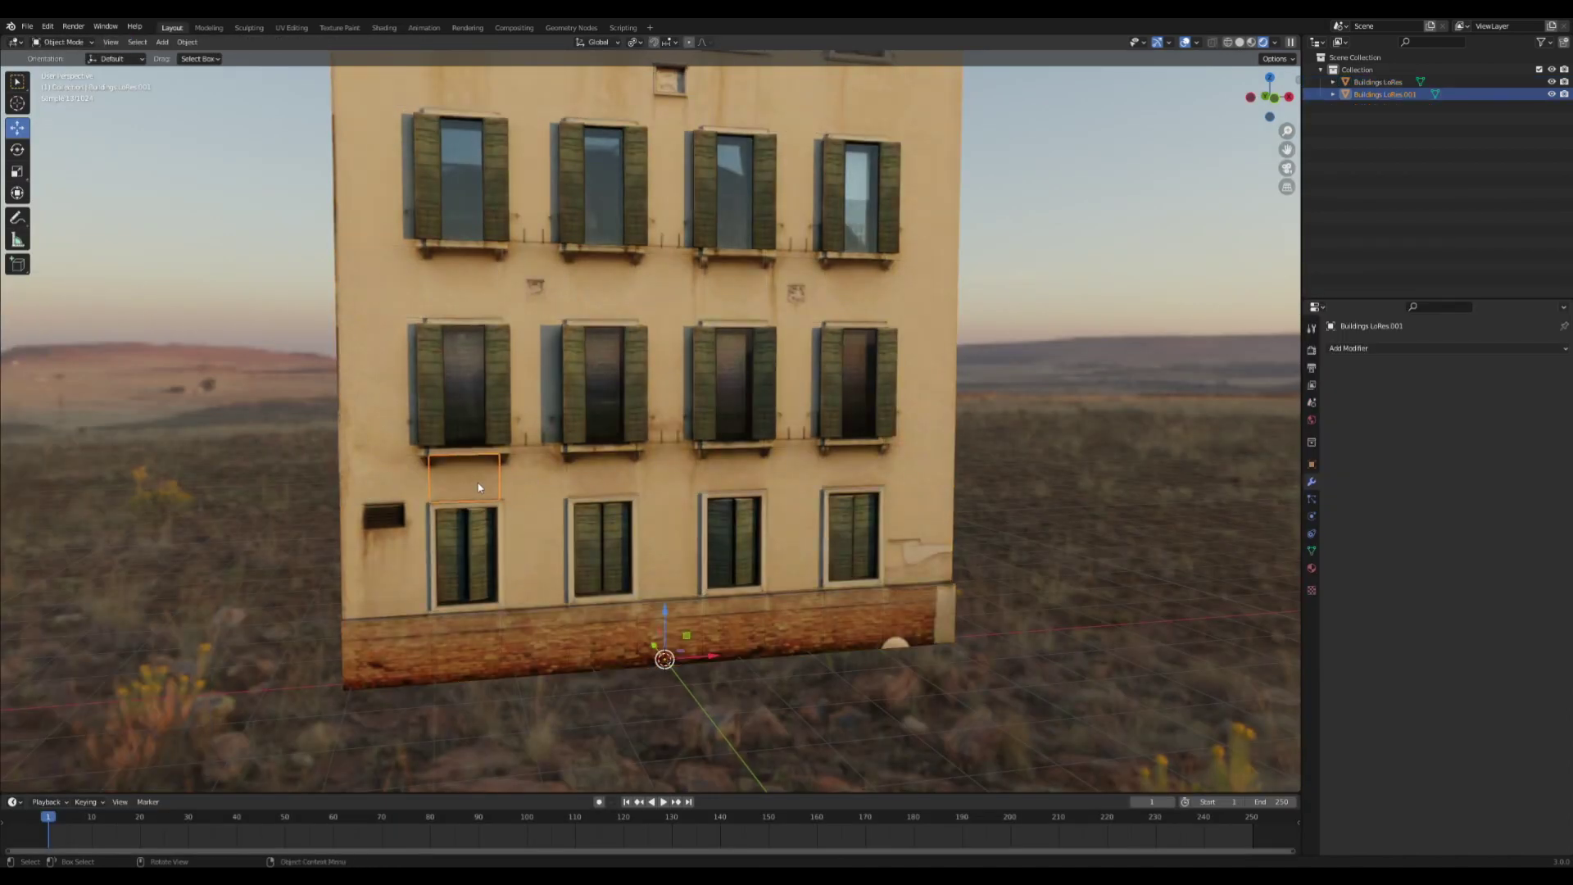
pyautogui.press('Tab')
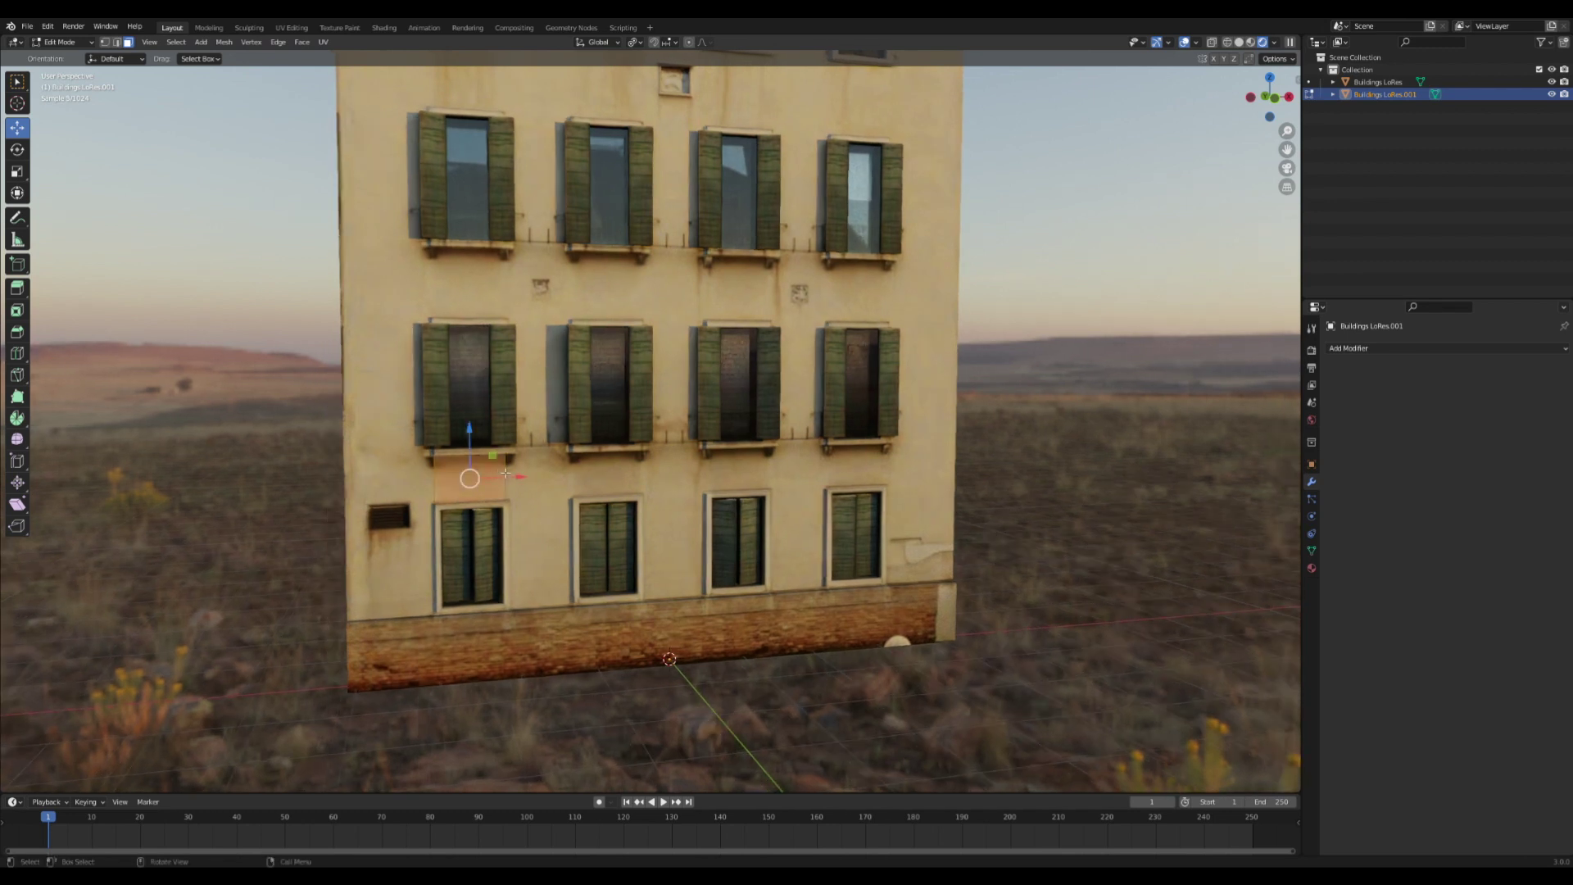
# Widen the separated face along X and move it up and outward to the base of the first window above.
pyautogui.press('s')
pyautogui.press('x')
pyautogui.click(469, 447)
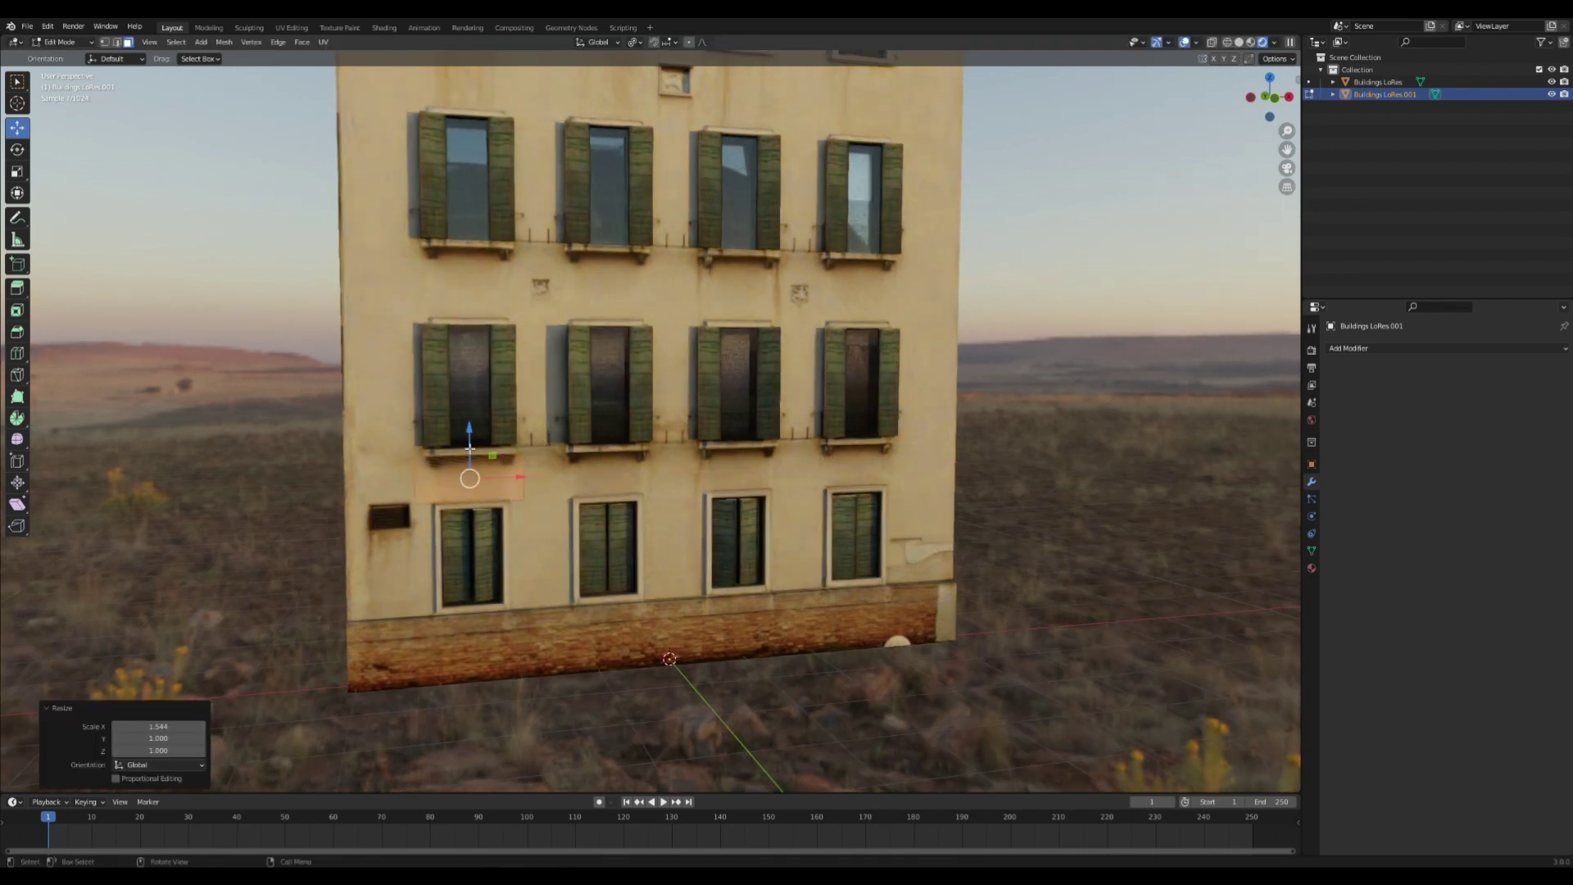
pyautogui.moveTo(470, 449); pyautogui.dragTo(483, 409)
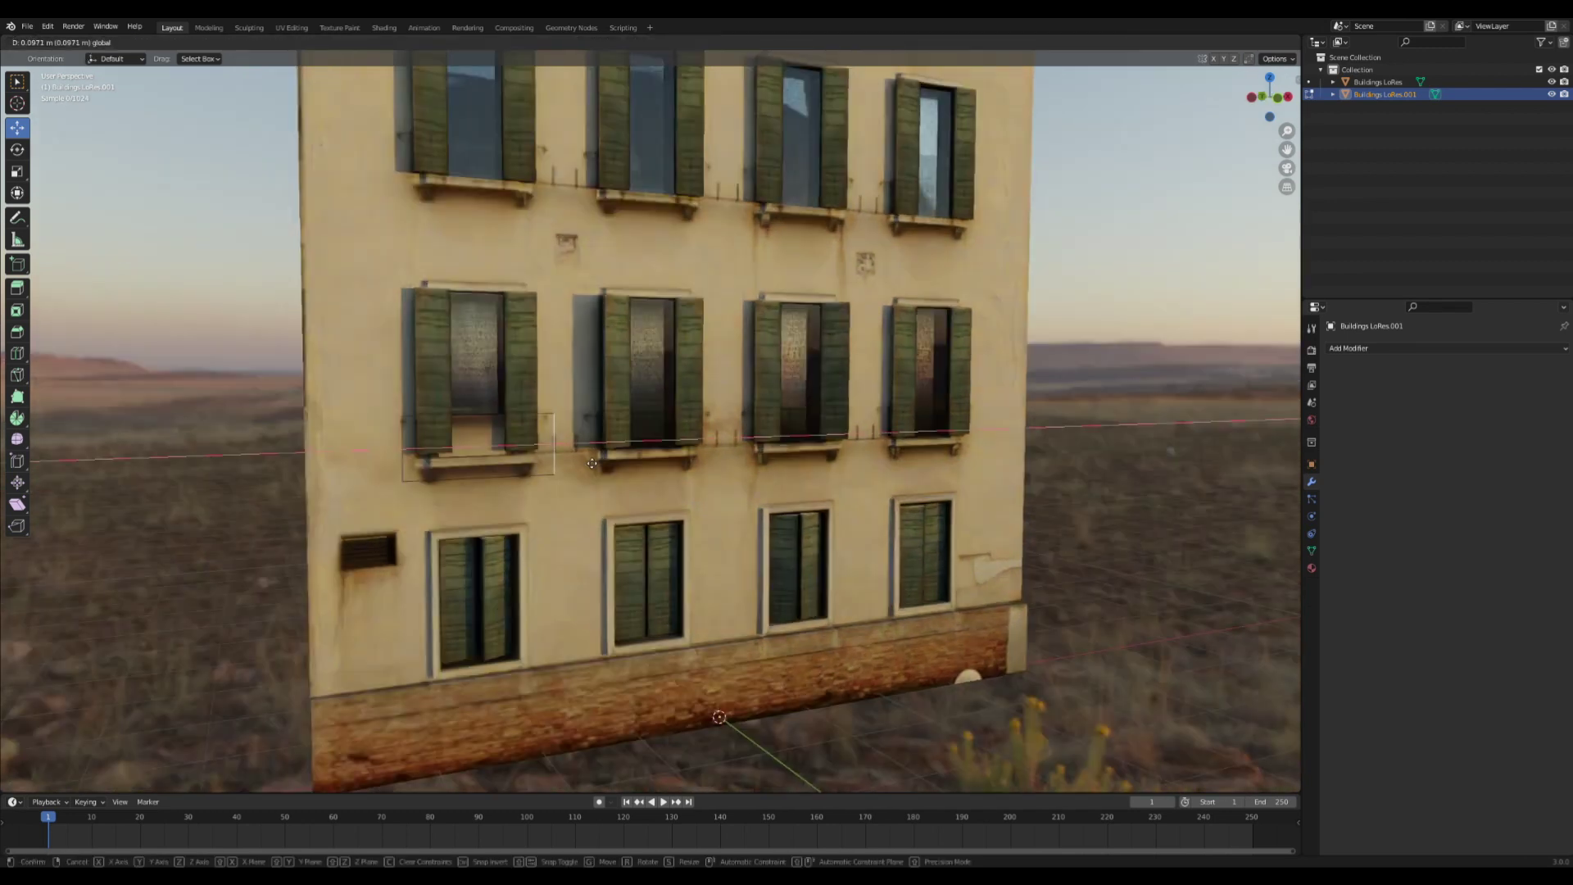
pyautogui.moveTo(591, 463); pyautogui.dragTo(592, 463)
pyautogui.click(403, 450)
pyautogui.moveTo(449, 448); pyautogui.dragTo(446, 448)
# Extrude the face into a shallow box standing out from the wall in front of the window.
pyautogui.click(534, 436)
pyautogui.hotkey('alt', 'e')
pyautogui.moveTo(533, 436); pyautogui.dragTo(567, 449, button='middle')
pyautogui.click(551, 446)
pyautogui.click(558, 433)
pyautogui.scroll(1, 566, 449)
# Delete the box's surplus faces to leave an open shell of front and side panels.
pyautogui.click(502, 547)
pyautogui.press('x')
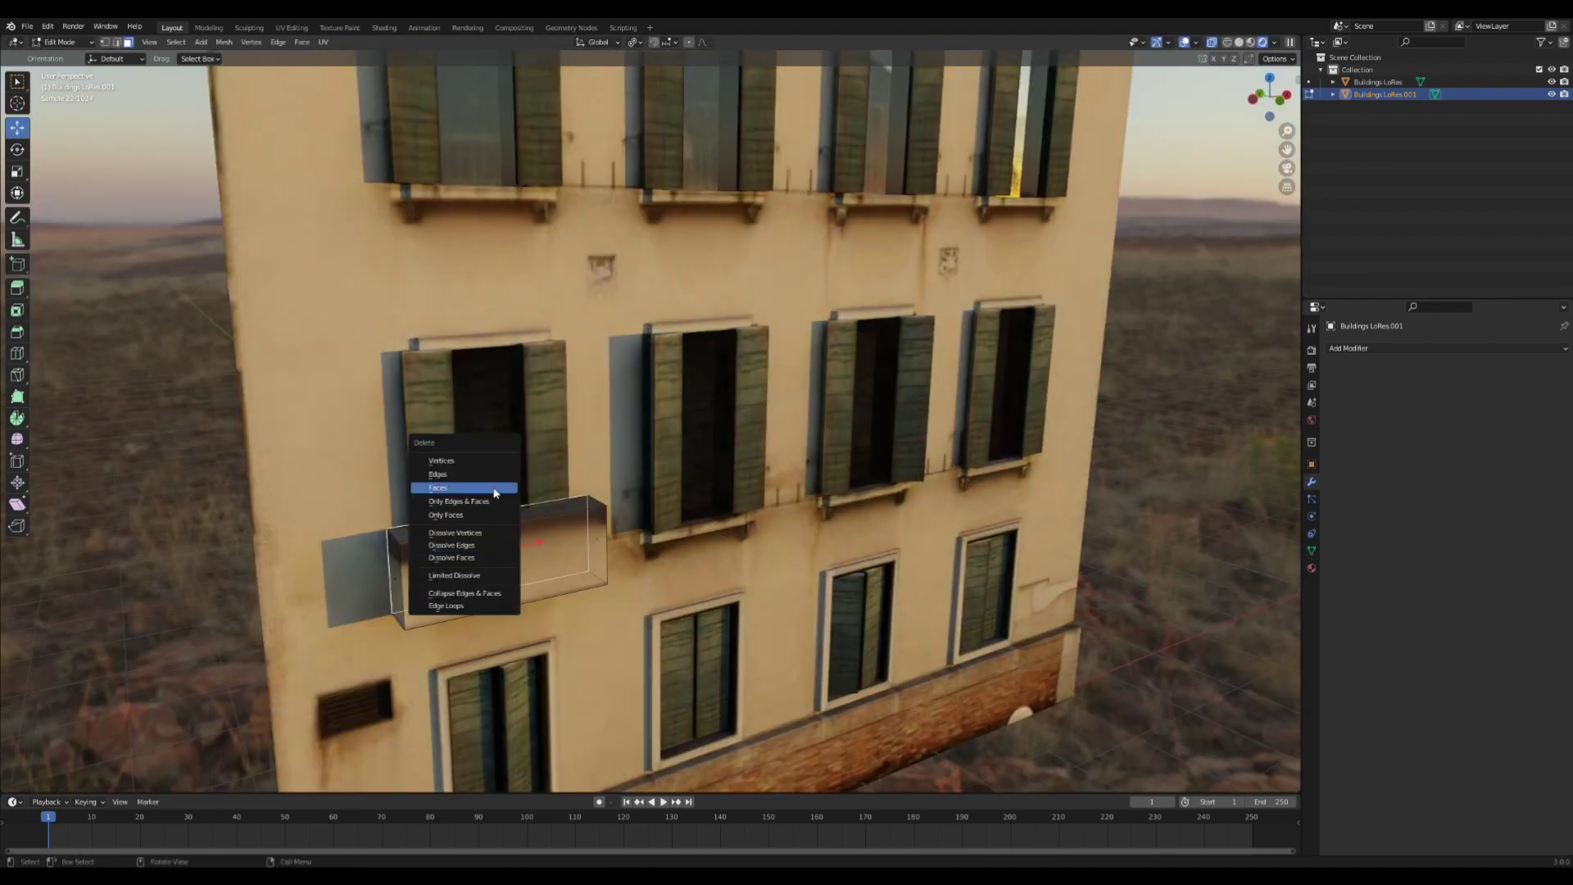
pyautogui.click(495, 491)
pyautogui.click(509, 520)
pyautogui.press('x')
pyautogui.click(507, 520)
pyautogui.click(497, 599)
pyautogui.press('x')
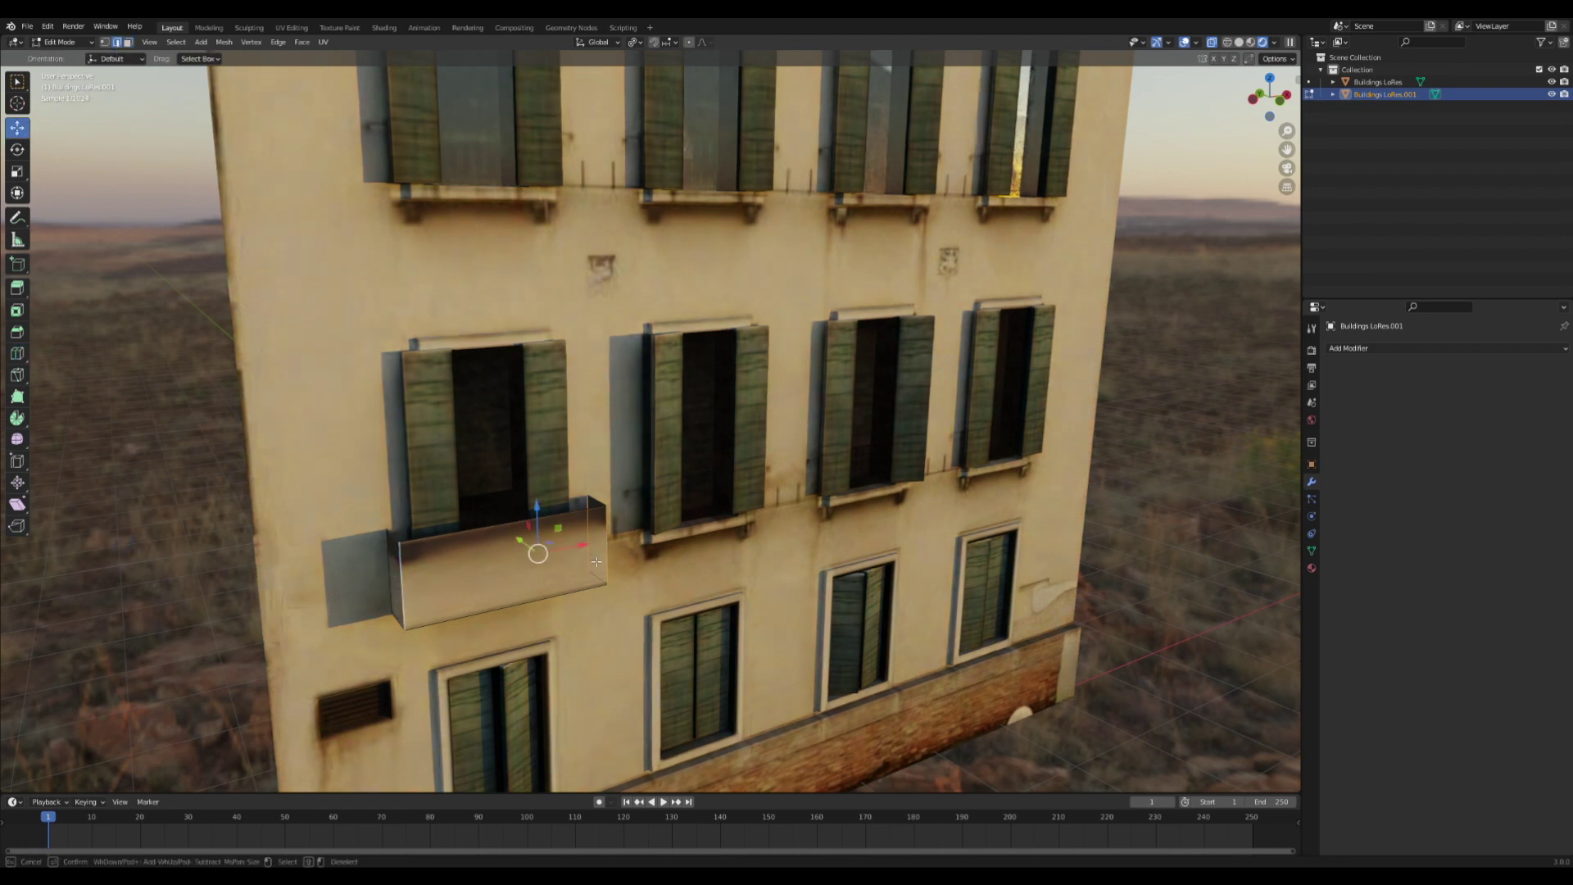
# Bevel the shell's vertical front corners by about 0.118 m and divide it with vertical and horizontal loop cuts.
pyautogui.hotkey('ctrl', 'b')
pyautogui.click(620, 532)
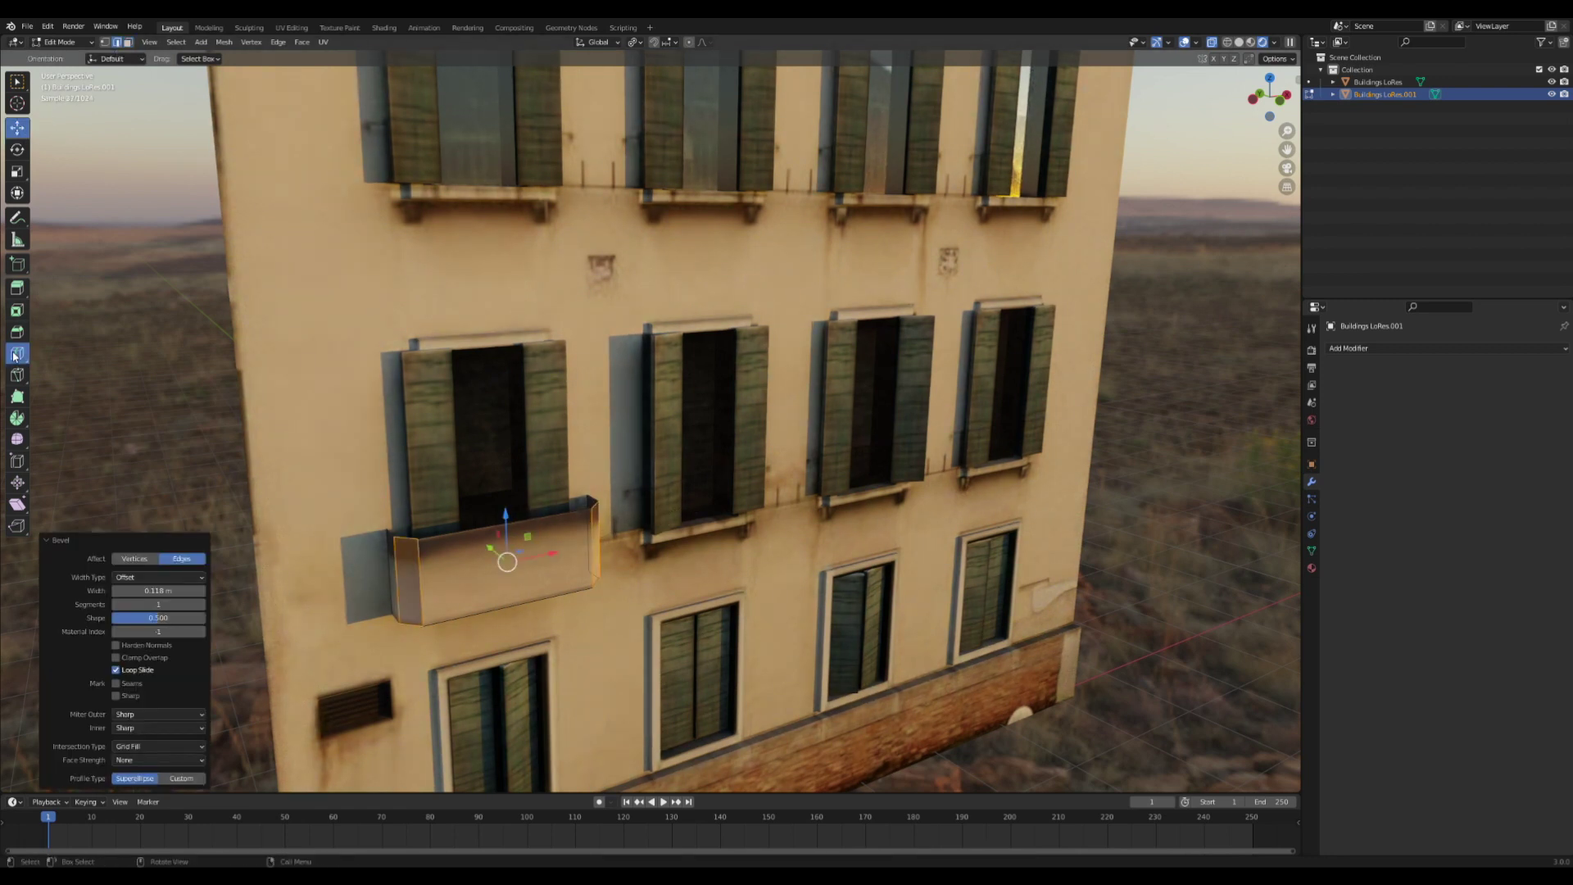
pyautogui.click(17, 354)
pyautogui.click(553, 535)
pyautogui.moveTo(438, 594); pyautogui.dragTo(443, 629)
pyautogui.moveTo(443, 606); pyautogui.dragTo(430, 532, button='middle')
pyautogui.click(17, 128)
# Scale the shell's lower edge loop inward and shift its front edges outward to shape the railing's base.
pyautogui.moveTo(334, 192); pyautogui.dragTo(330, 172, button='middle')
pyautogui.keyDown('alt'); pyautogui.click(459, 269); pyautogui.keyUp('alt')
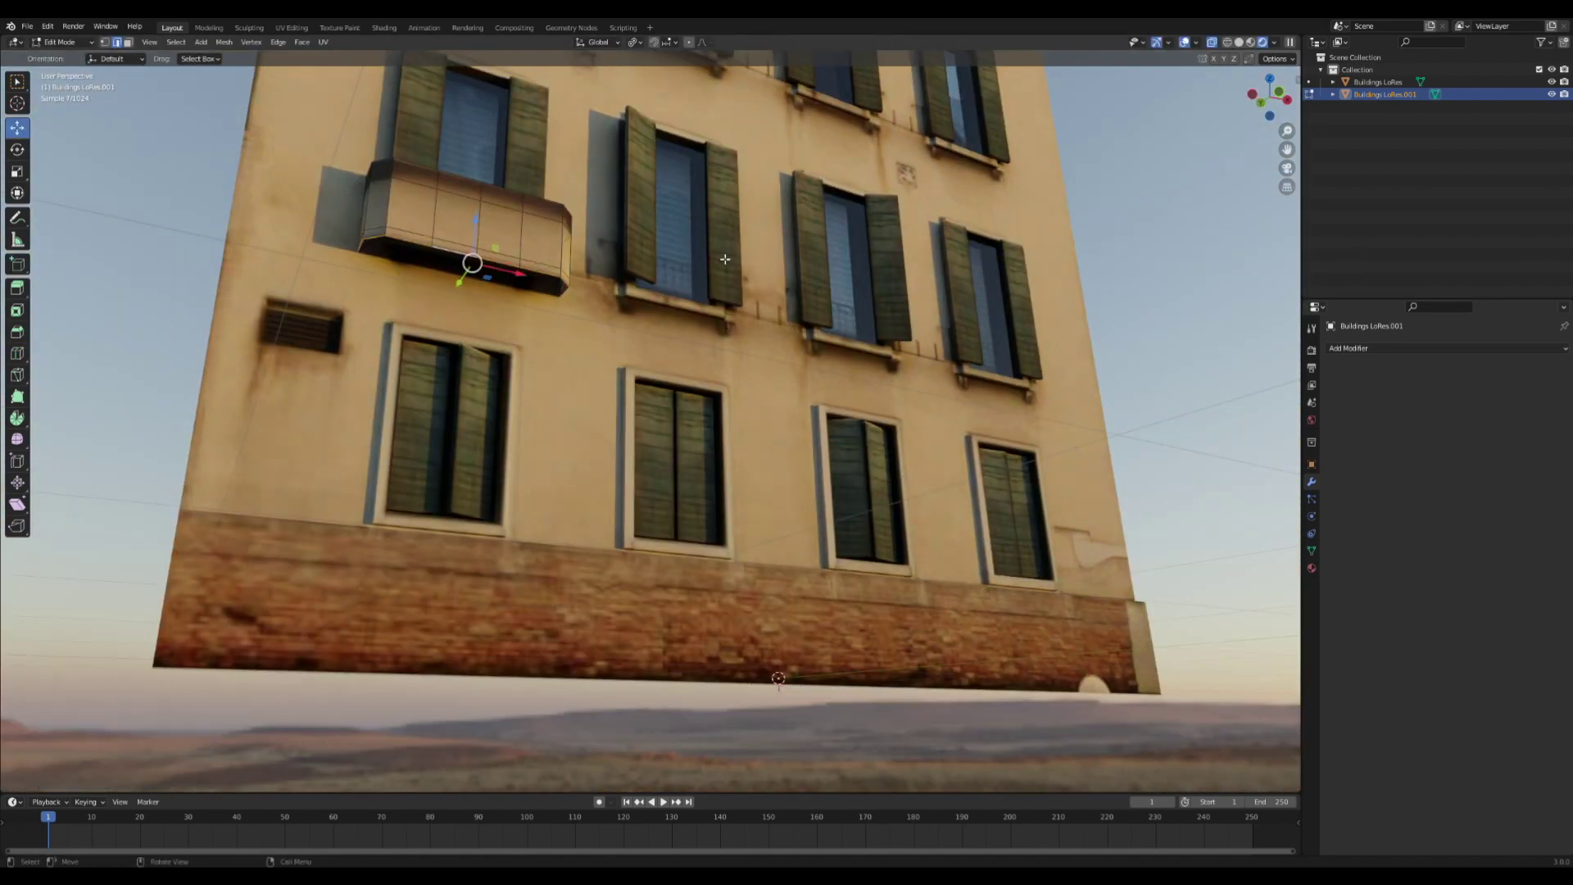
pyautogui.press('s')
pyautogui.click(639, 271)
pyautogui.click(516, 272)
pyautogui.keyDown('ctrl'); pyautogui.click(409, 249); pyautogui.keyUp('ctrl')
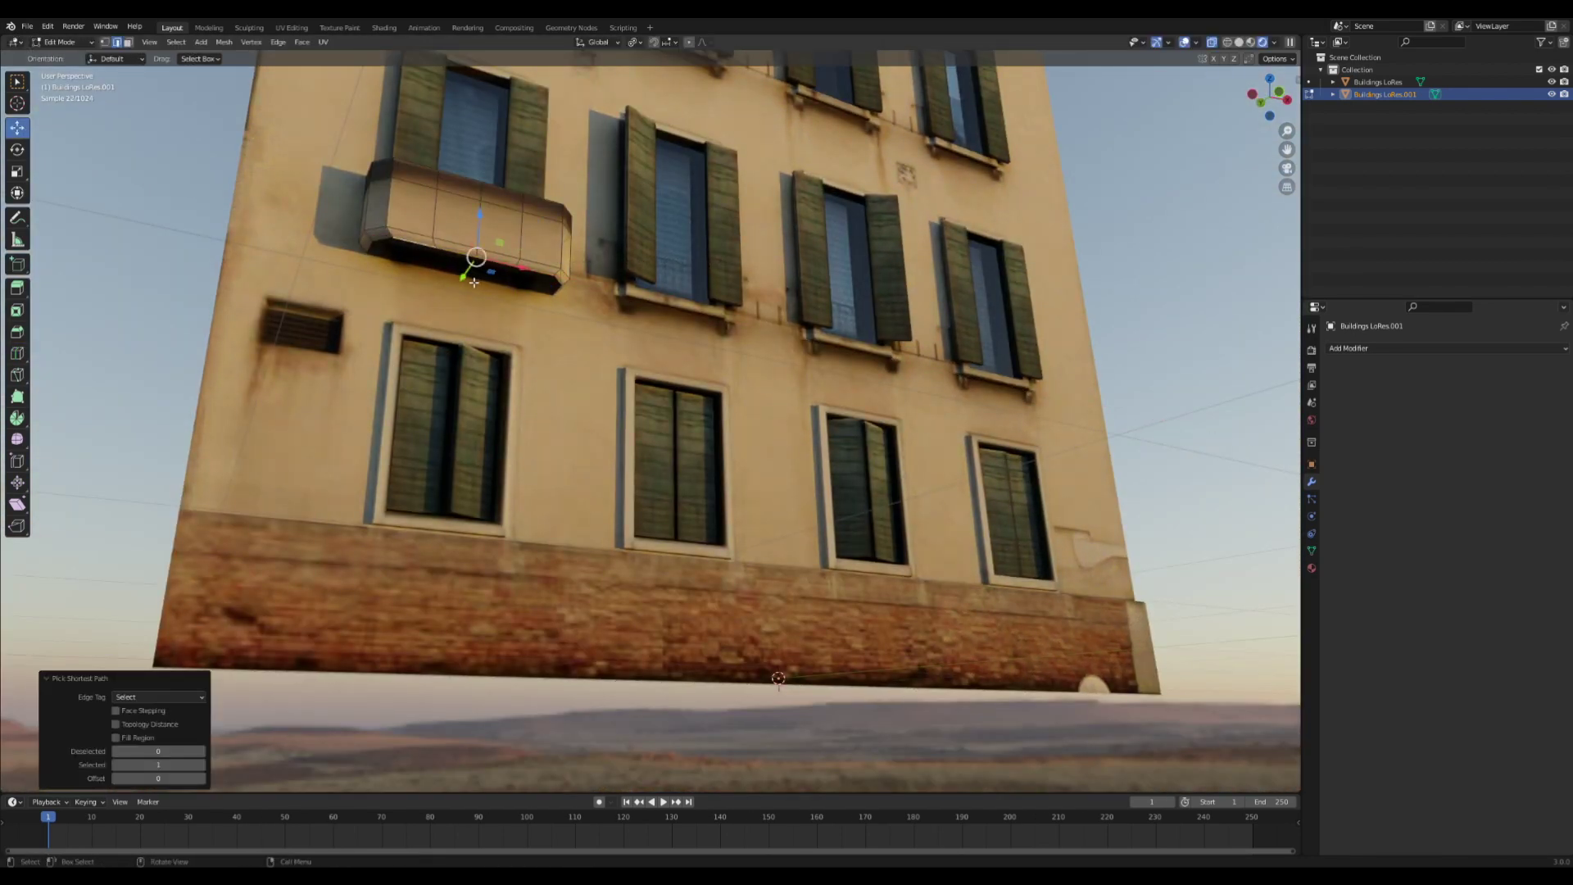
pyautogui.moveTo(473, 282); pyautogui.dragTo(466, 289)
# Add a Wireframe modifier to the railing with a thickness of 0.012 m and save the file.
pyautogui.press('Tab')
pyautogui.moveTo(471, 295); pyautogui.dragTo(525, 356, button='middle')
pyautogui.click(1360, 349)
pyautogui.click(1327, 627)
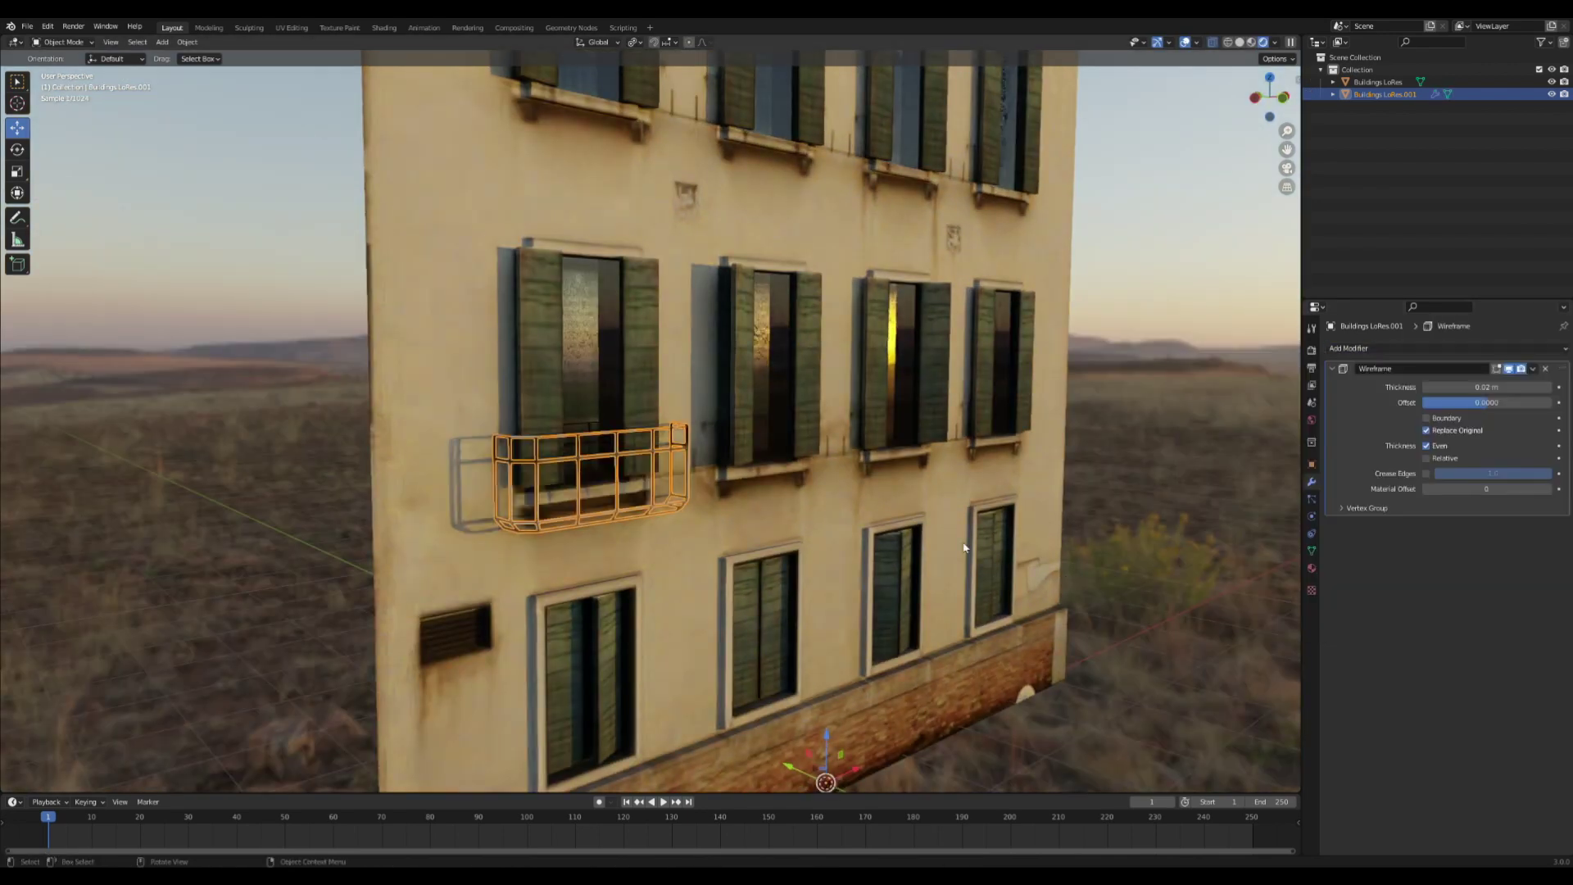
pyautogui.moveTo(1428, 387); pyautogui.dragTo(1415, 386)
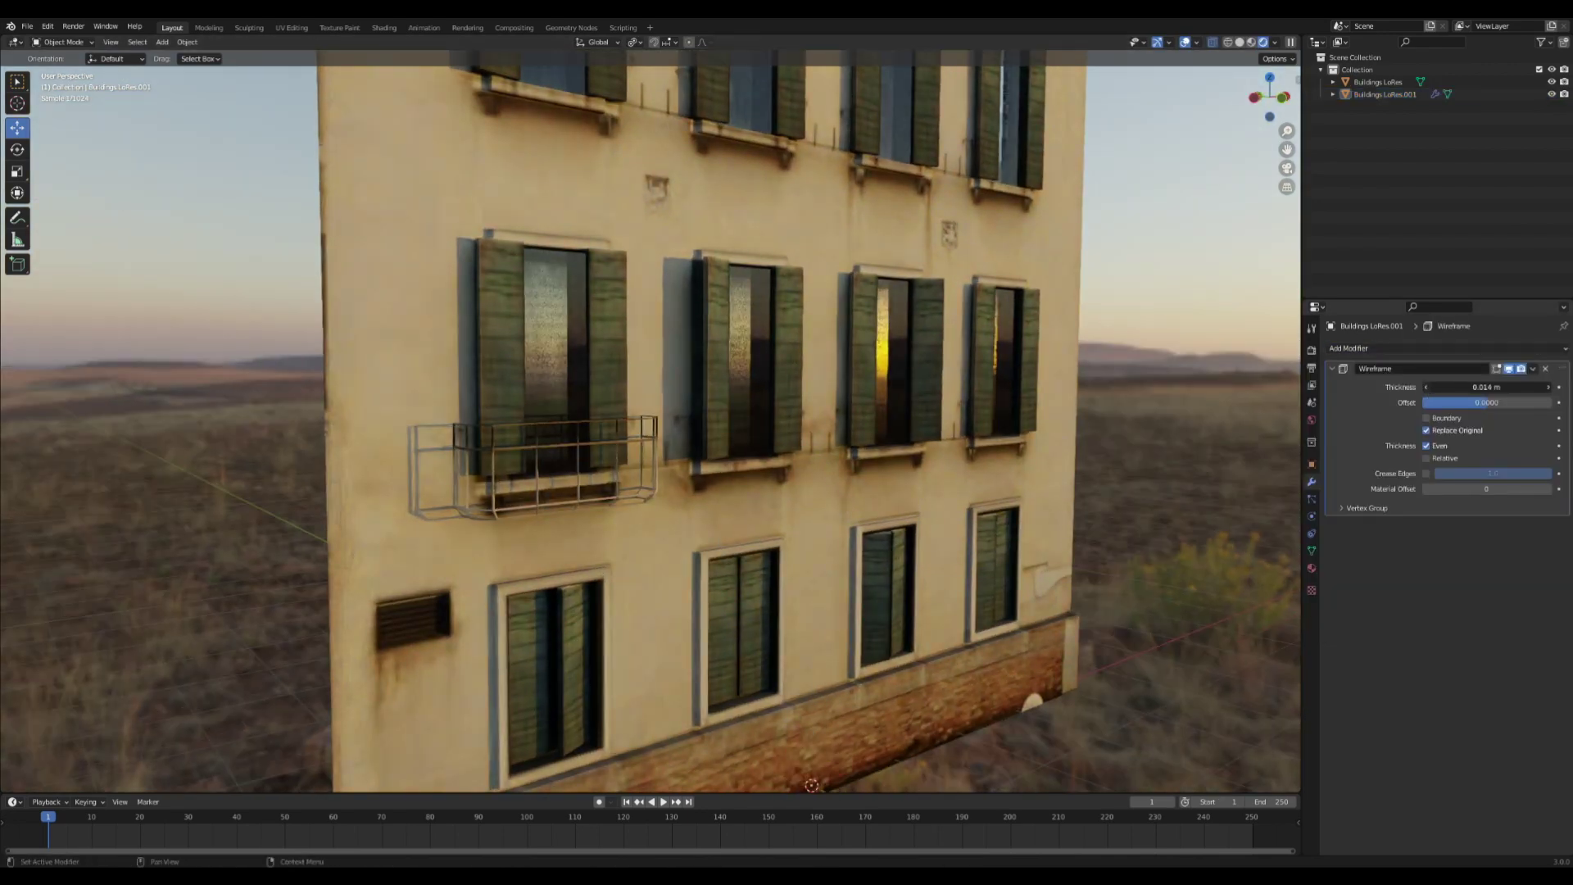
pyautogui.moveTo(1167, 445); pyautogui.dragTo(1106, 446, button='middle')
pyautogui.hotkey('ctrl', 's')
pyautogui.scroll(-1, 492, 456)
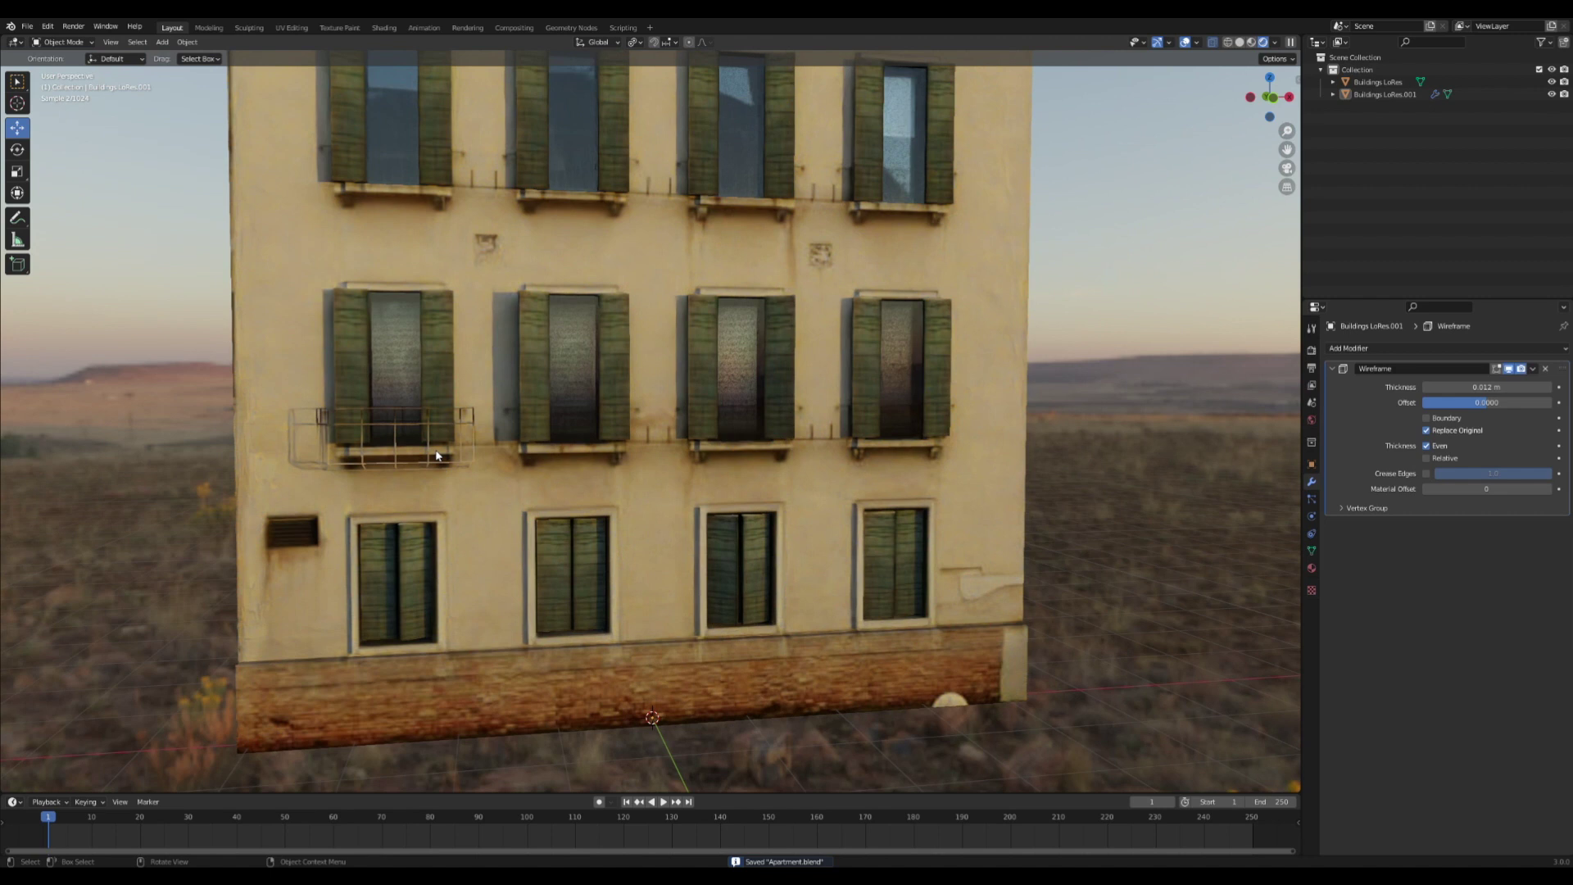
# Duplicate the railing along X to the other three windows on the same floor, about 1.75 m apart.
pyautogui.press('Tab')
pyautogui.moveTo(437, 456); pyautogui.dragTo(432, 412, button='middle')
pyautogui.press('l')
pyautogui.hotkey('shift', 'd')
pyautogui.press('x')
pyautogui.click(554, 426)
pyautogui.press('KP_1')
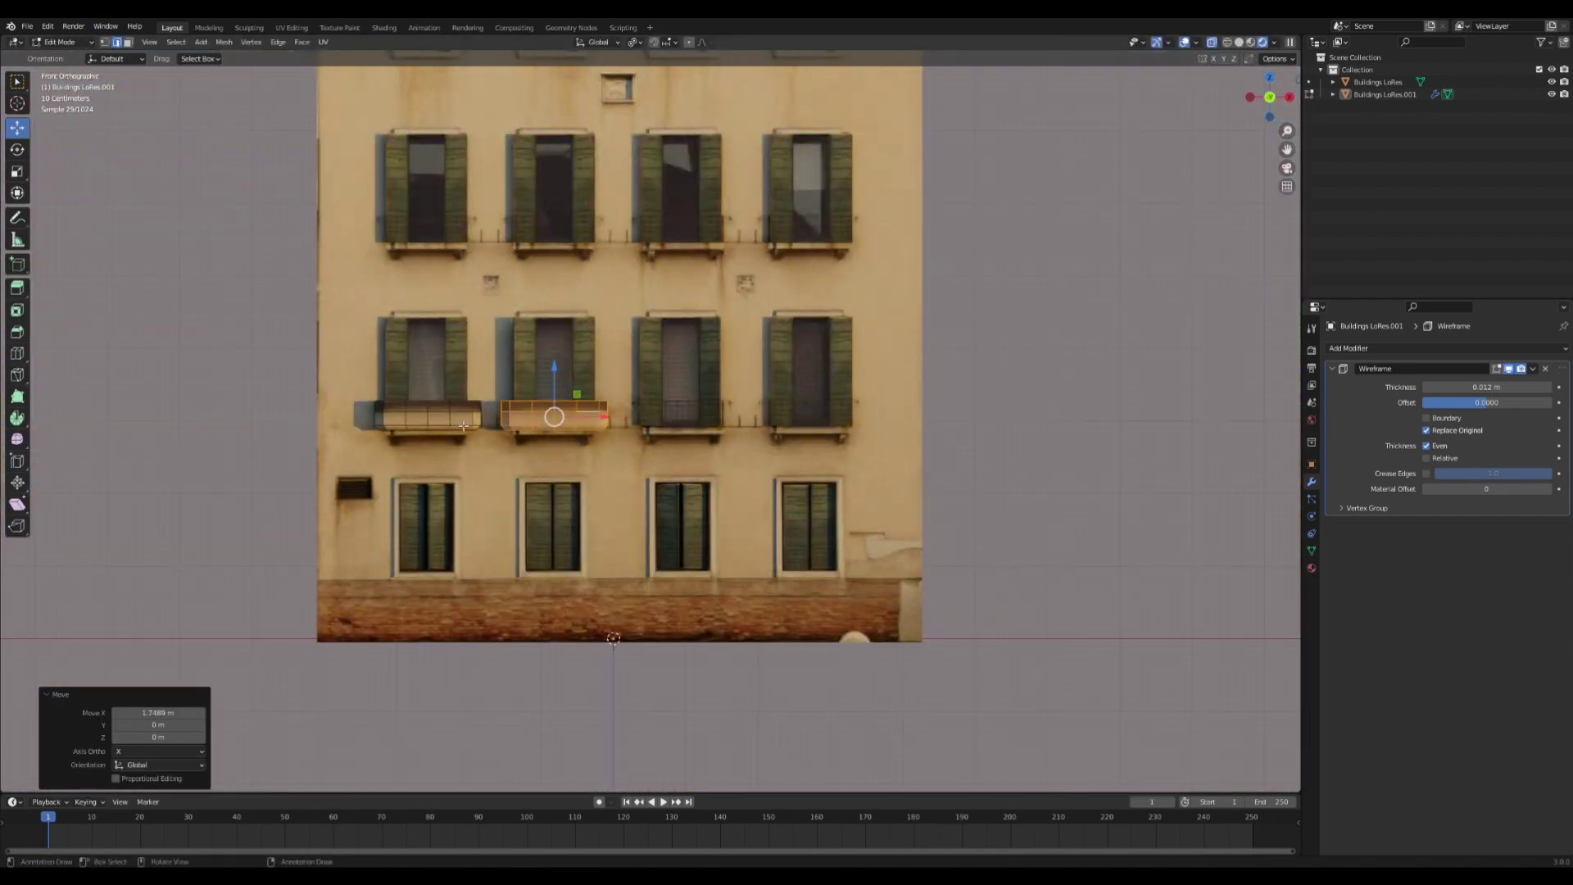
pyautogui.hotkey('shift', 'd')
pyautogui.press('x')
pyautogui.rightClick(730, 441)
# Duplicate the row of four railings about 2.4 m straight up onto the windows of the next floor.
pyautogui.press('g')
pyautogui.press('z')
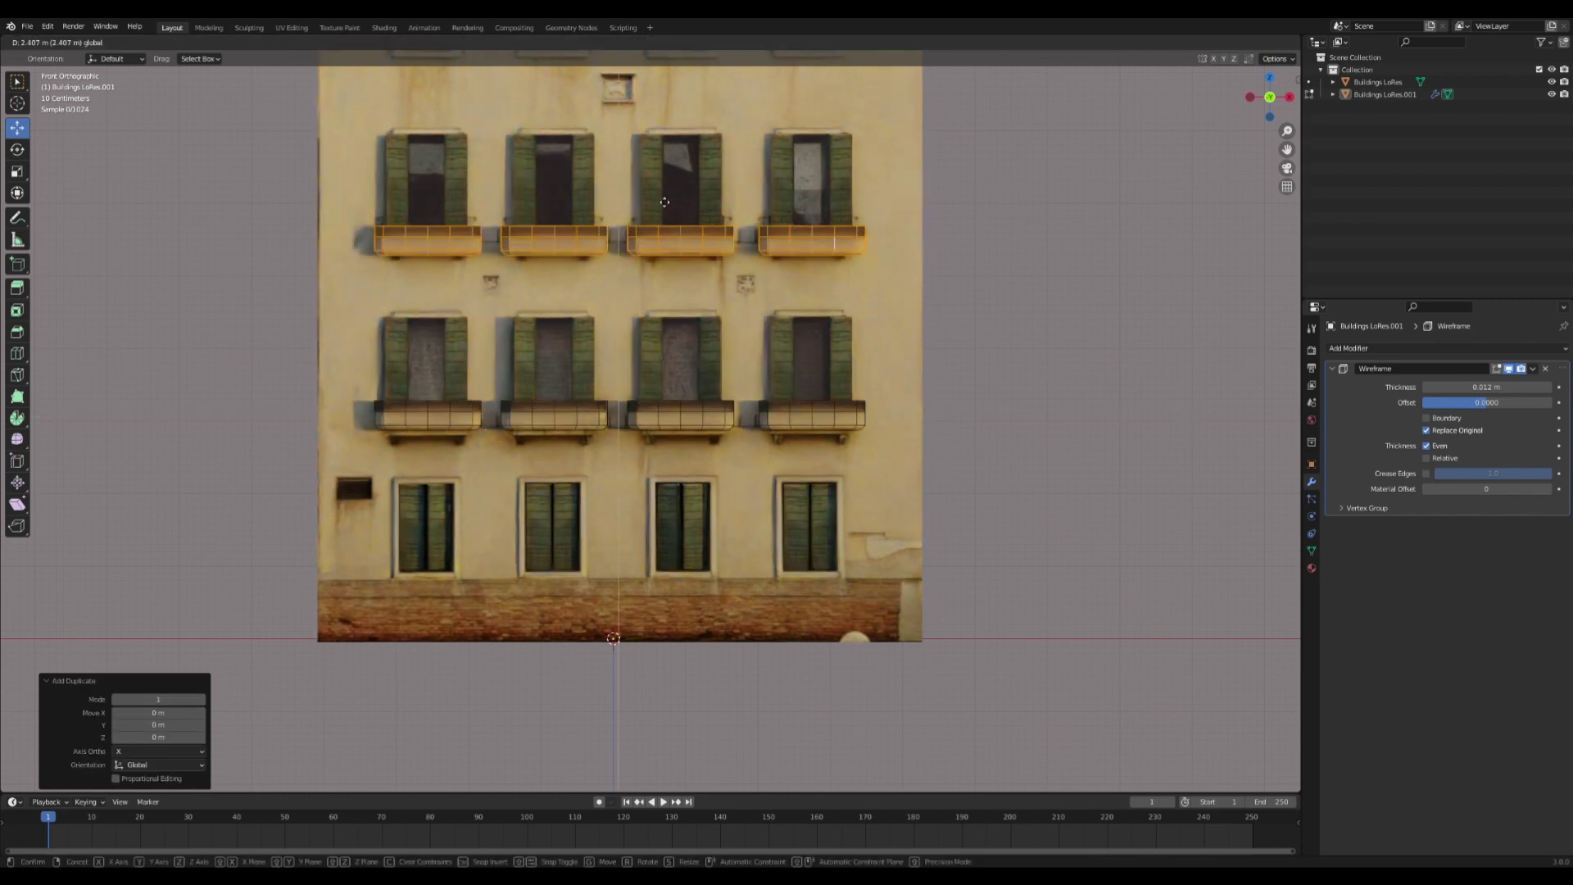
pyautogui.click(676, 237)
# Align the third railing of the upper row with its window along X and save the file.
pyautogui.press('l')
pyautogui.press('g')
pyautogui.press('x')
pyautogui.click(677, 237)
pyautogui.press('Tab')
pyautogui.hotkey('ctrl', 's')
# Duplicate the first railing of the lower row straight down to the first ground-floor window.
pyautogui.moveTo(807, 245); pyautogui.dragTo(929, 288, button='middle')
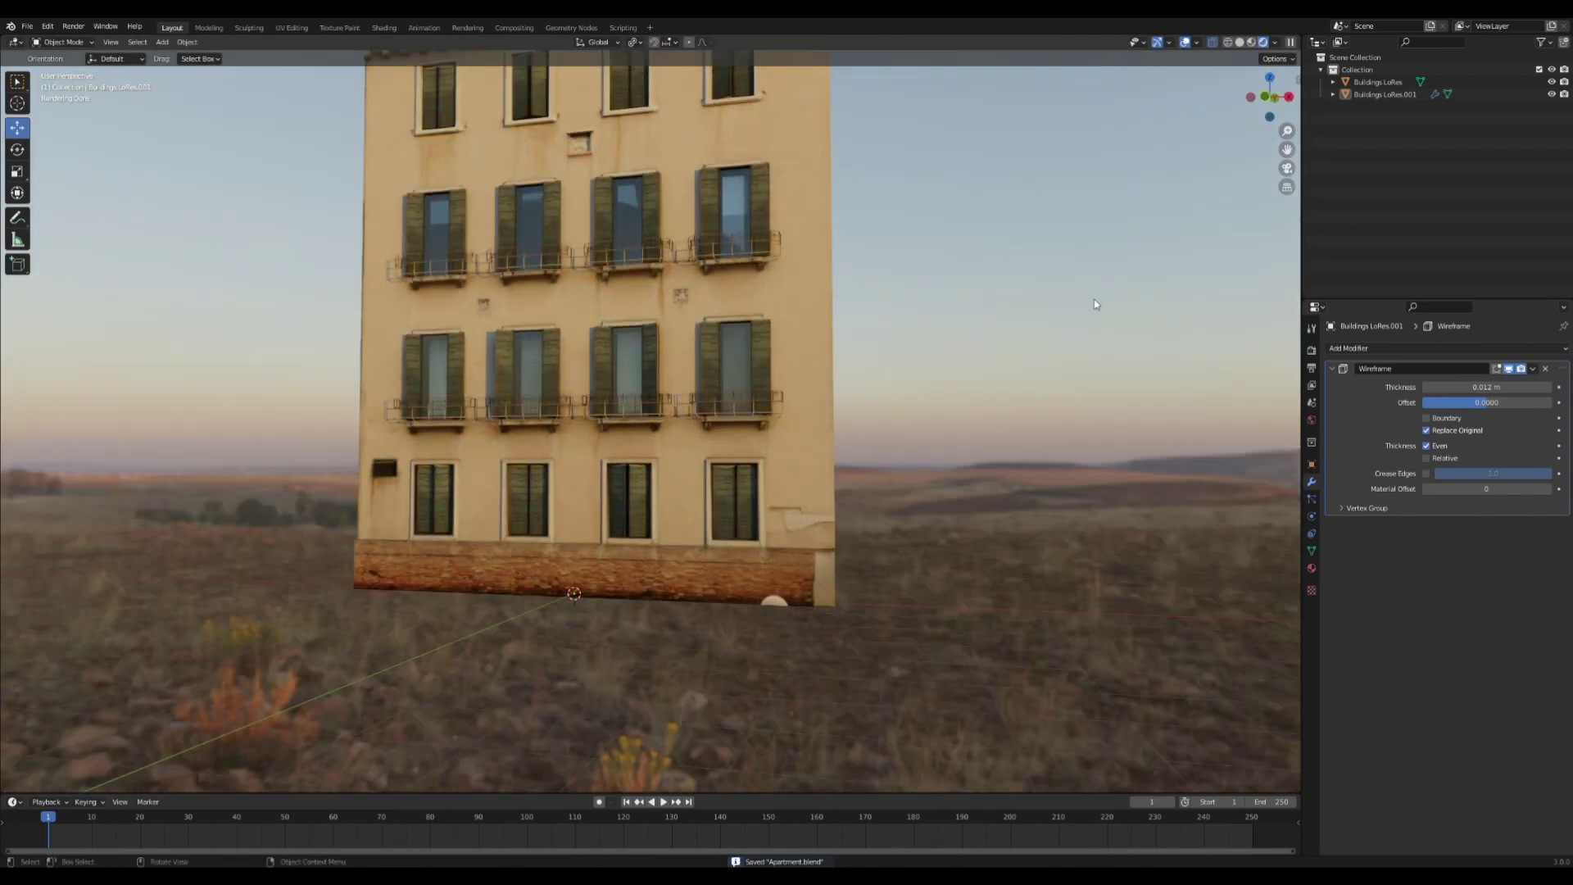
pyautogui.click(1268, 100)
pyautogui.press('Tab')
pyautogui.scroll(2, 574, 393)
pyautogui.press('l')
pyautogui.hotkey('shift', 'd')
pyautogui.press('z')
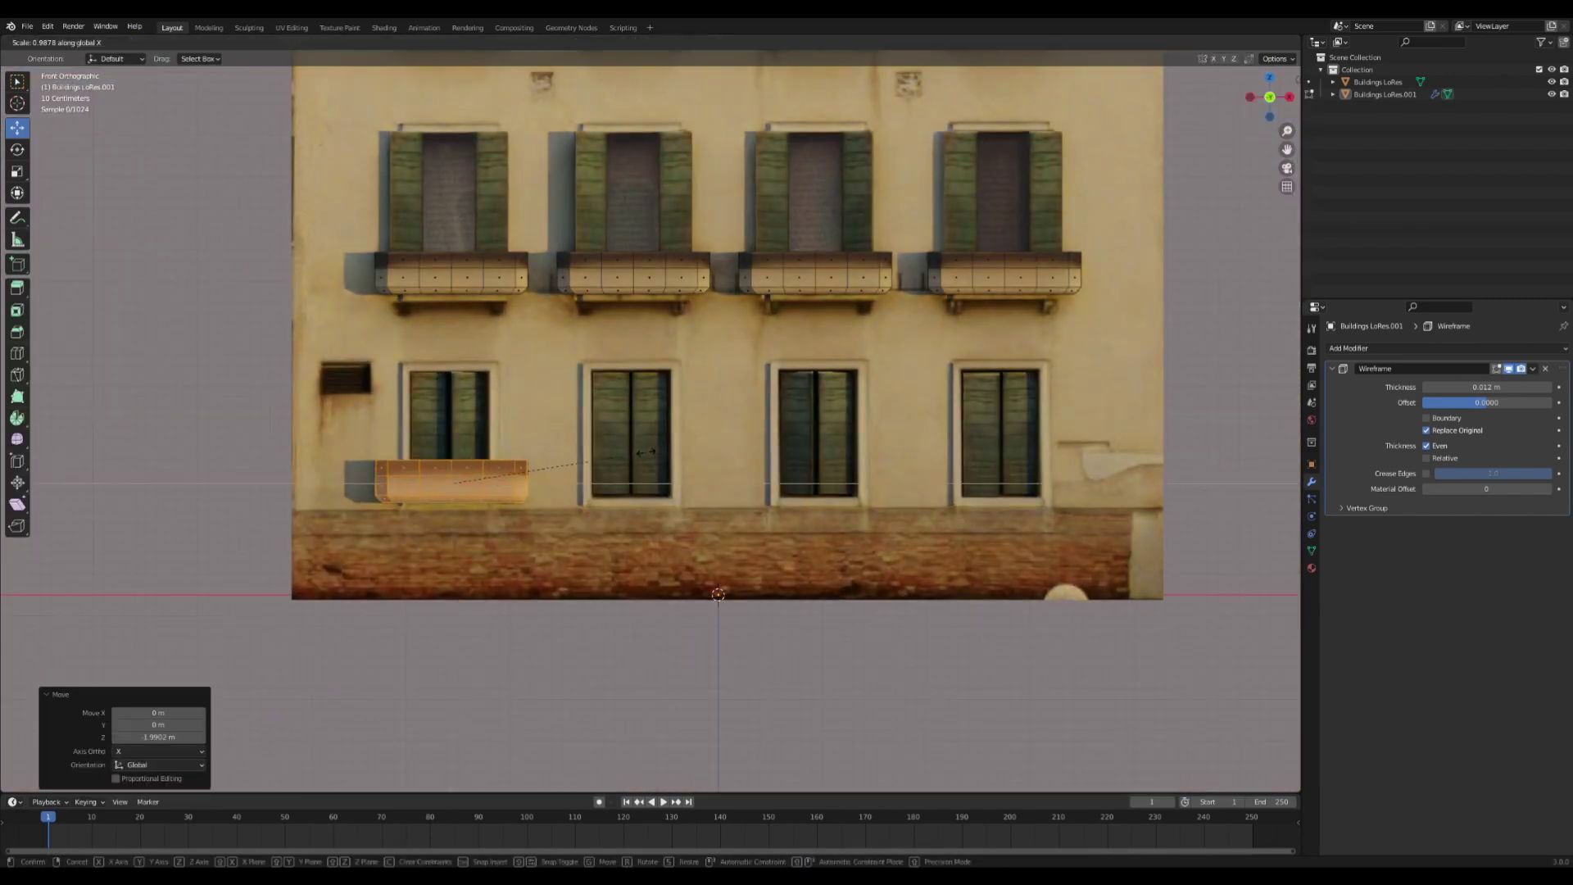
# Narrow the ground-floor railing along X to fit its window and scale its depth along Y to about 0.6.
pyautogui.press('s')
pyautogui.press('x')
pyautogui.click(591, 475)
pyautogui.moveTo(591, 475); pyautogui.dragTo(811, 635, button='middle')
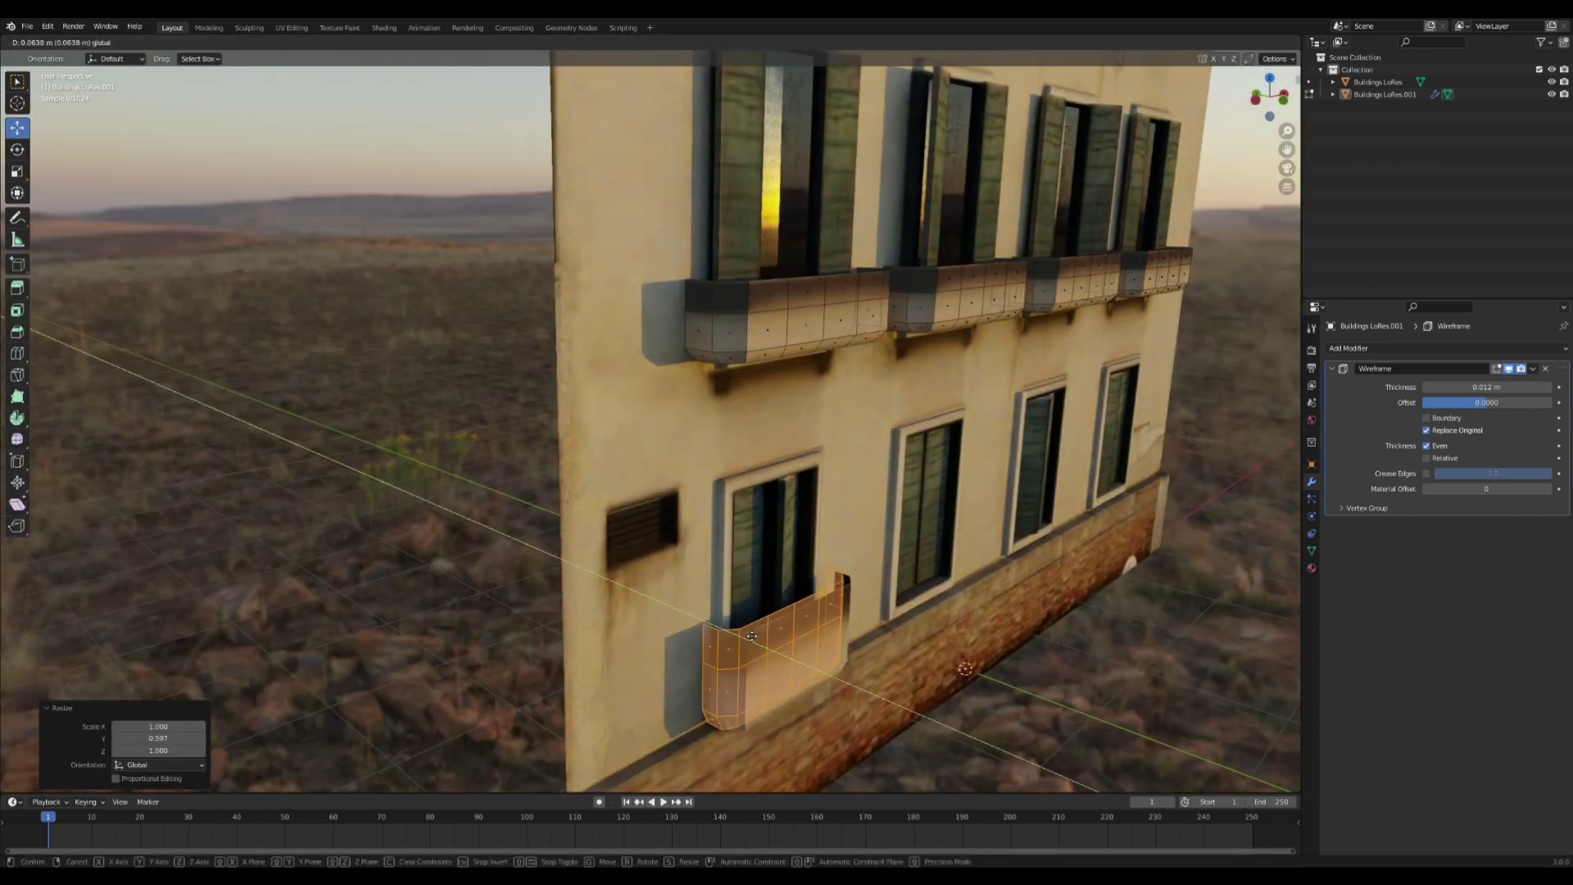
pyautogui.press('Tab')
pyautogui.press('KP_1')
pyautogui.scroll(2, 494, 487)
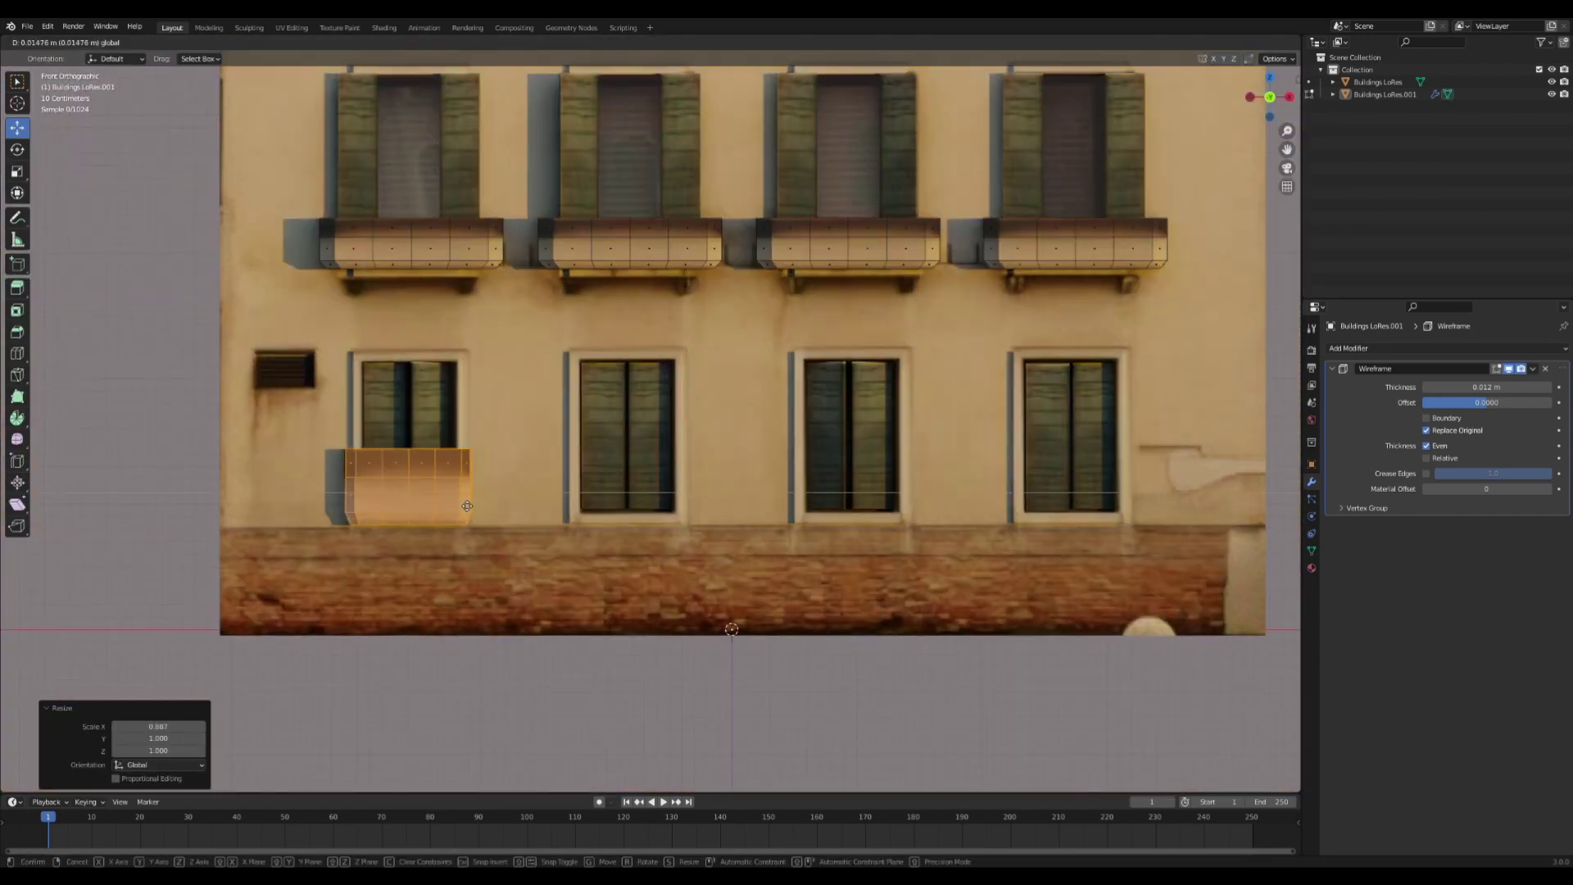
# Duplicate the ground-floor railing along X onto the other three ground-floor windows.
pyautogui.press('Tab')
pyautogui.hotkey('shift', 'd')
pyautogui.press('x')
pyautogui.click(686, 533)
pyautogui.press('l')
pyautogui.hotkey('shift', 'd')
pyautogui.press('x')
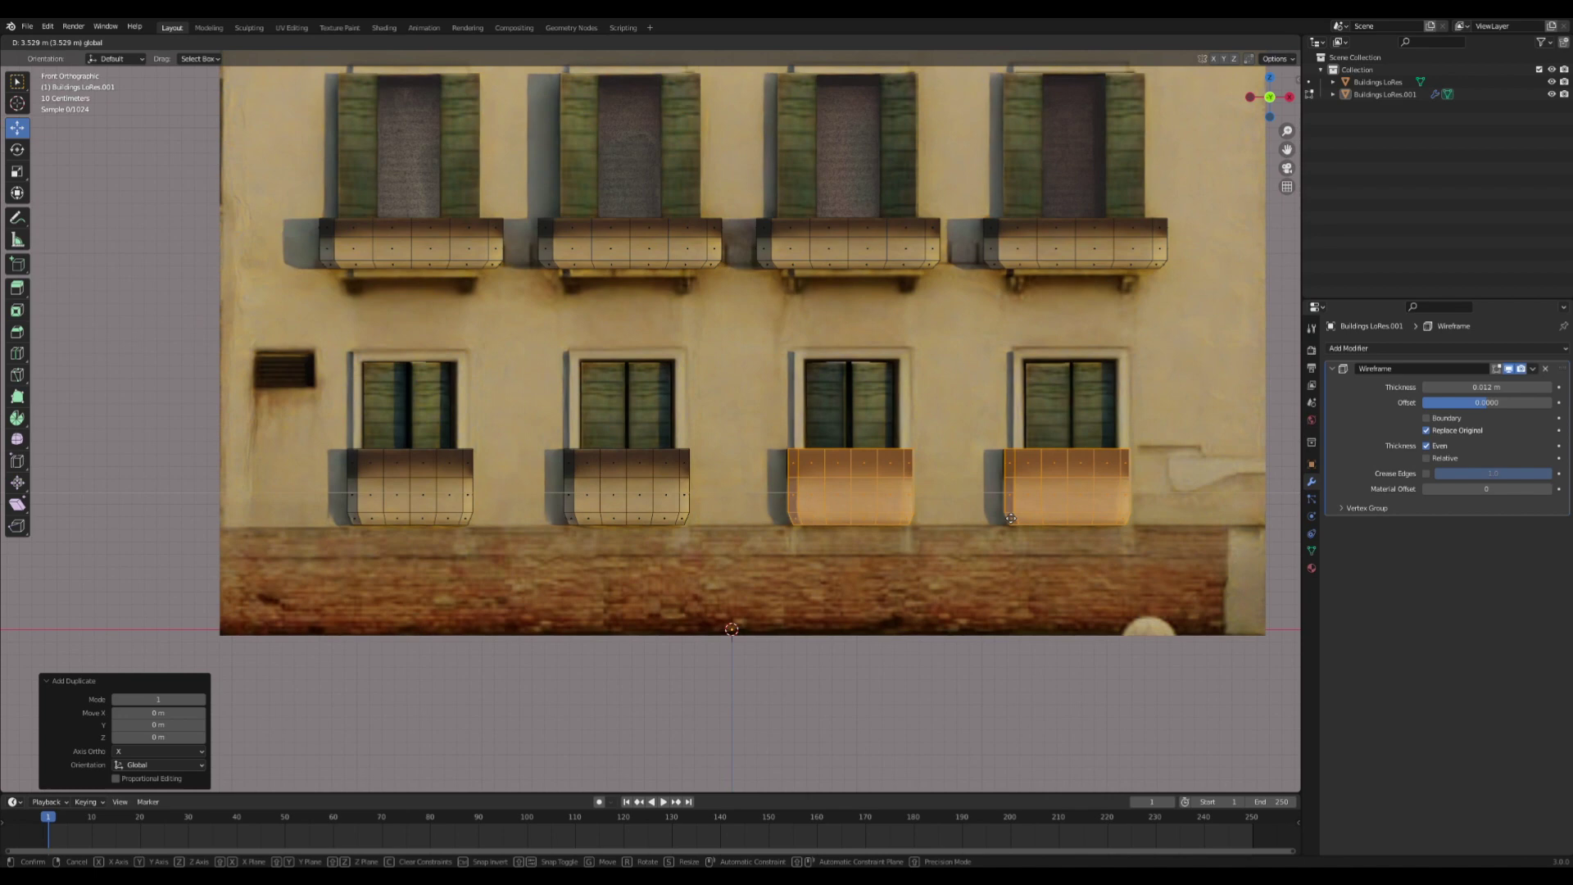
pyautogui.click(1014, 529)
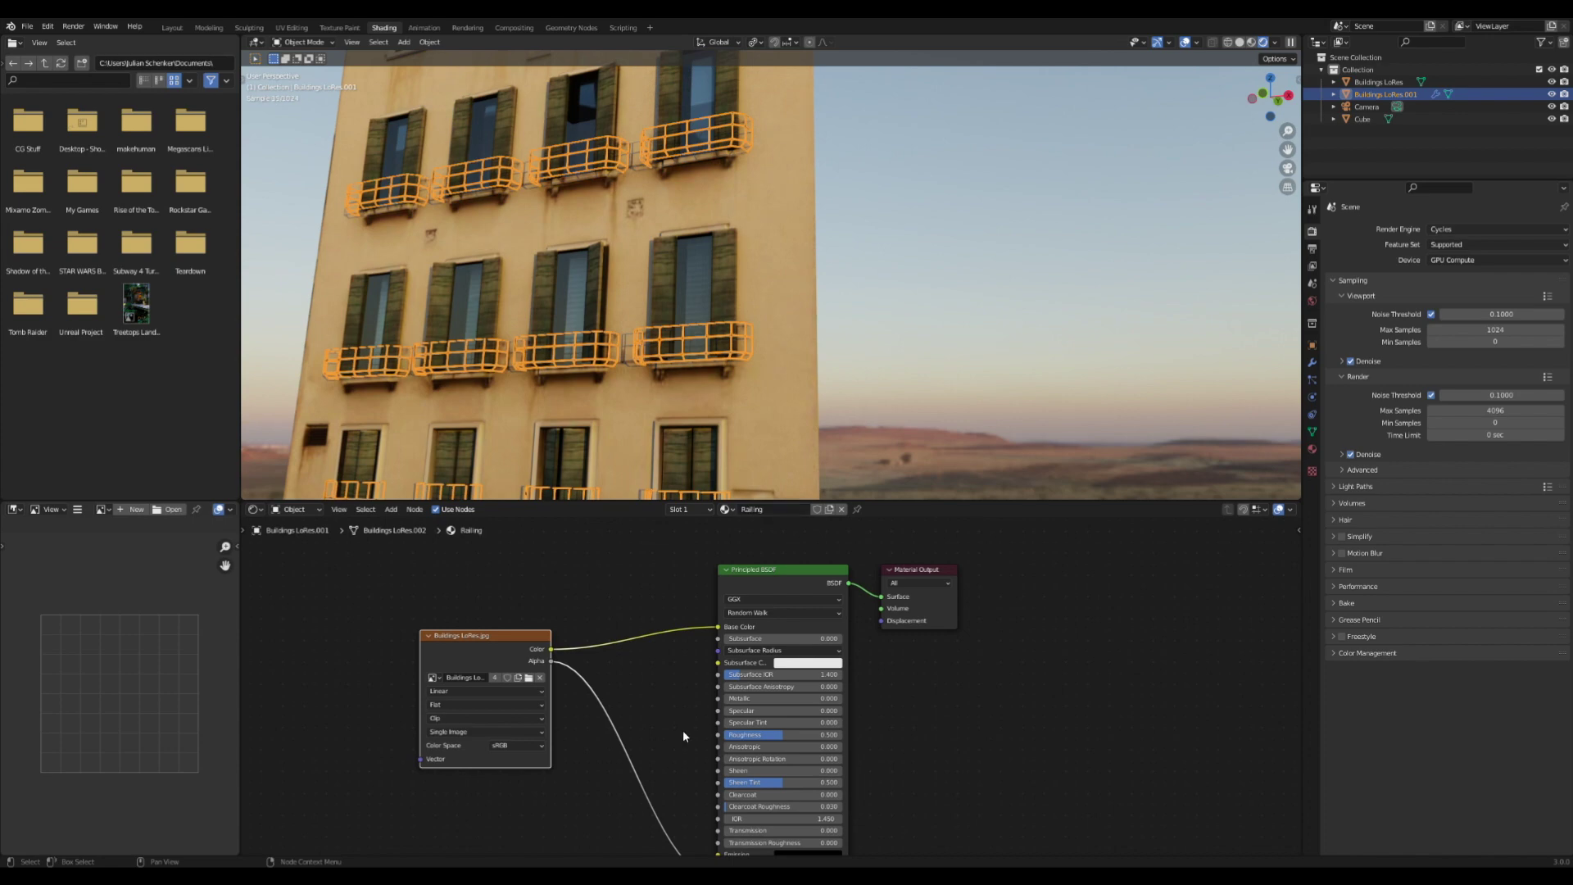
# Deselect the railings and open the building mesh in Edit Mode with the Loop Cut tool active.
pyautogui.hotkey('alt', 'a')
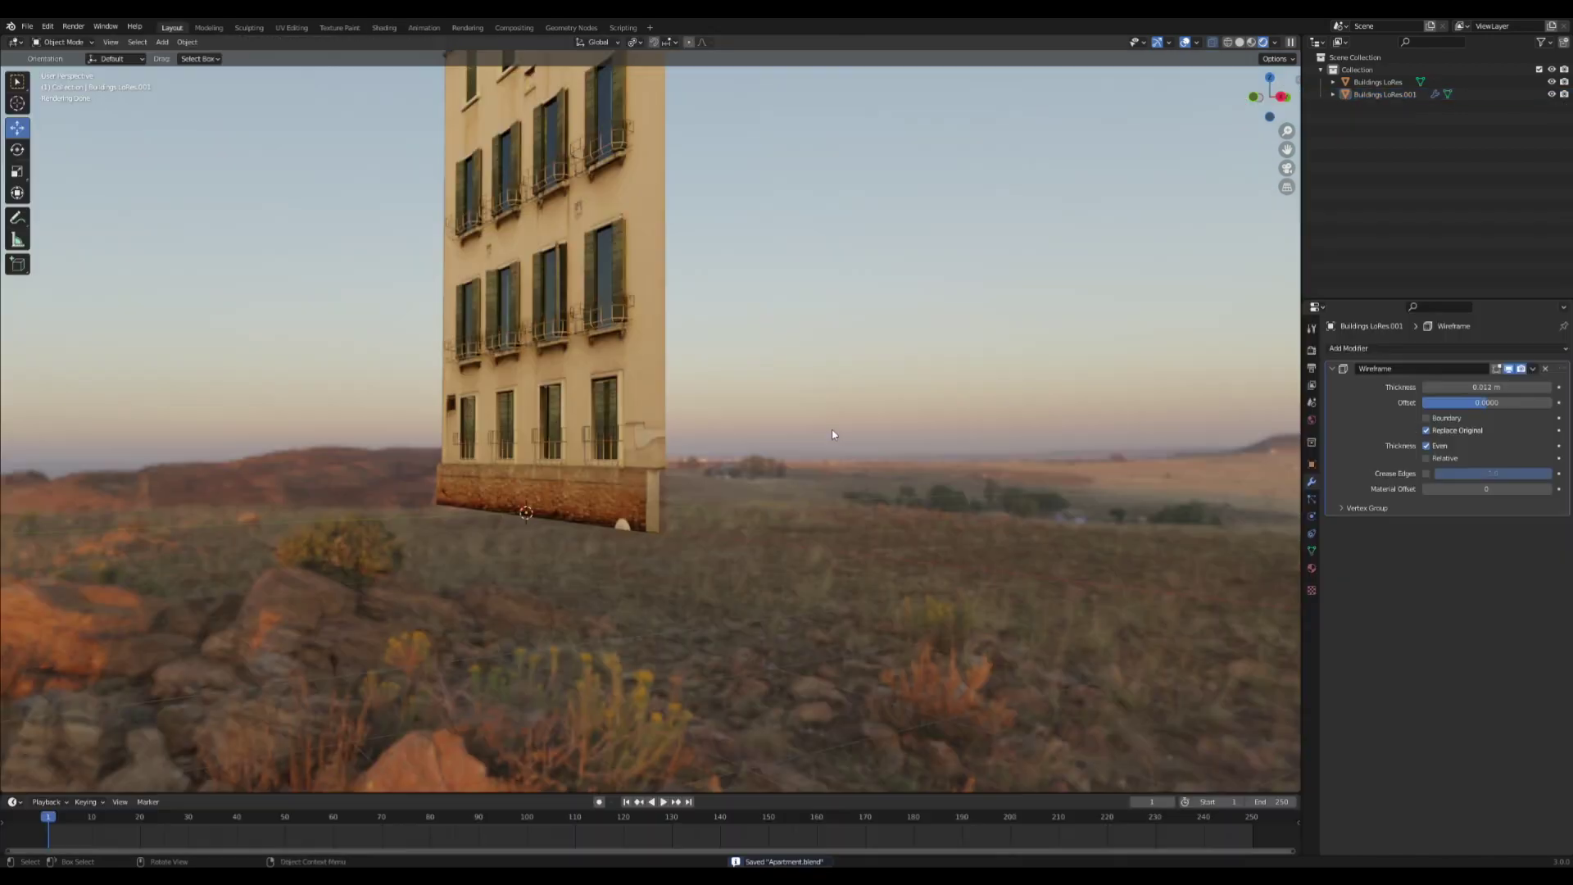
pyautogui.scroll(6, 833, 429)
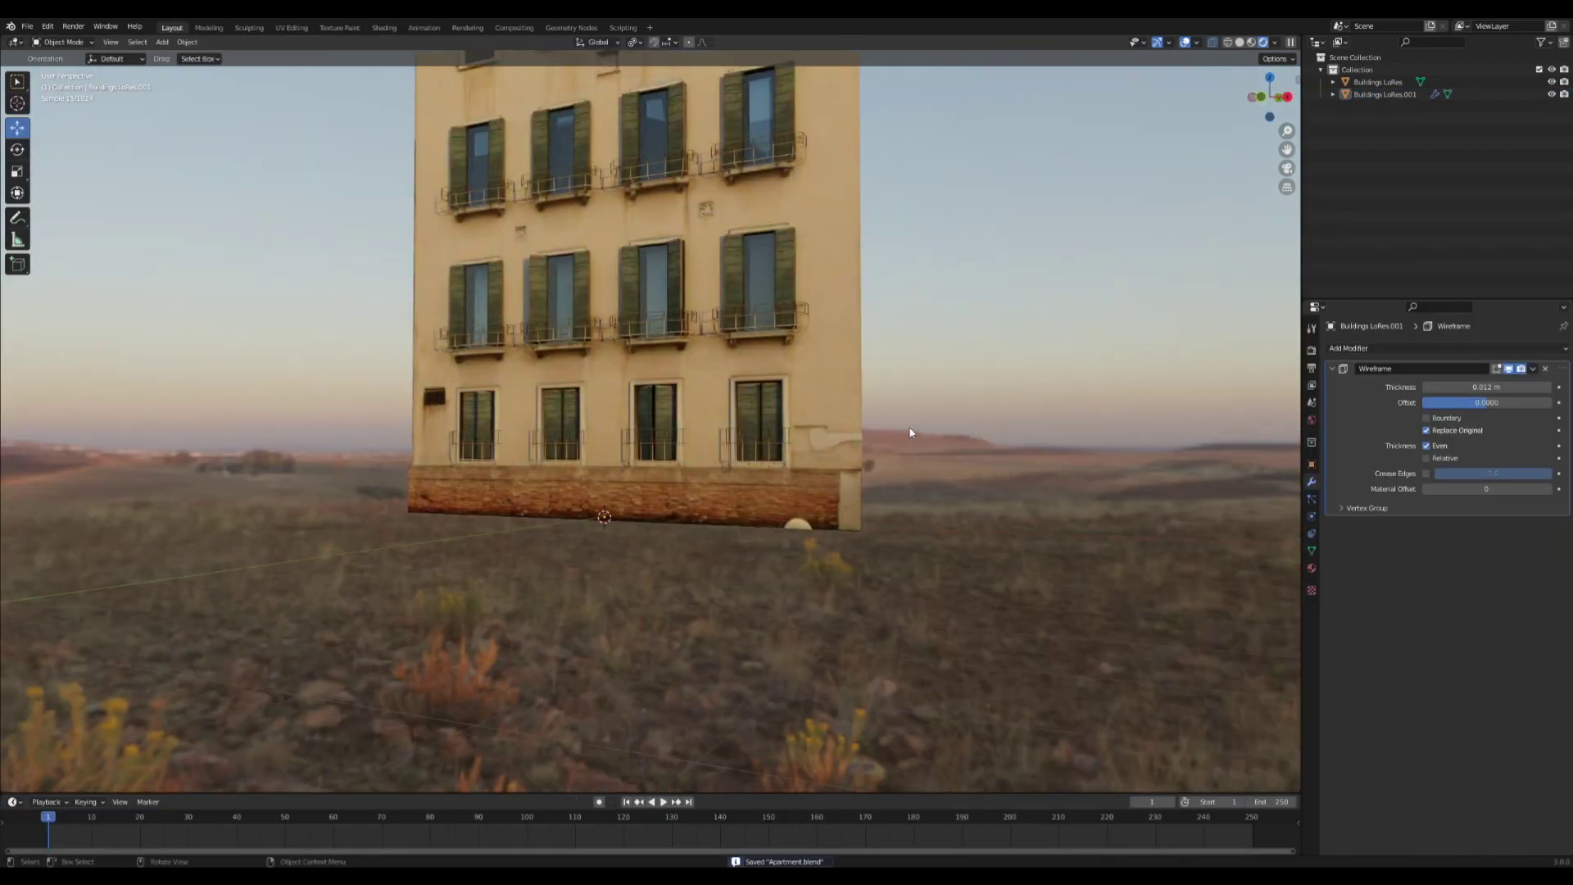
pyautogui.moveTo(908, 471); pyautogui.dragTo(934, 456, button='middle')
pyautogui.scroll(2, 934, 457)
pyautogui.click(639, 538)
pyautogui.press('Tab')
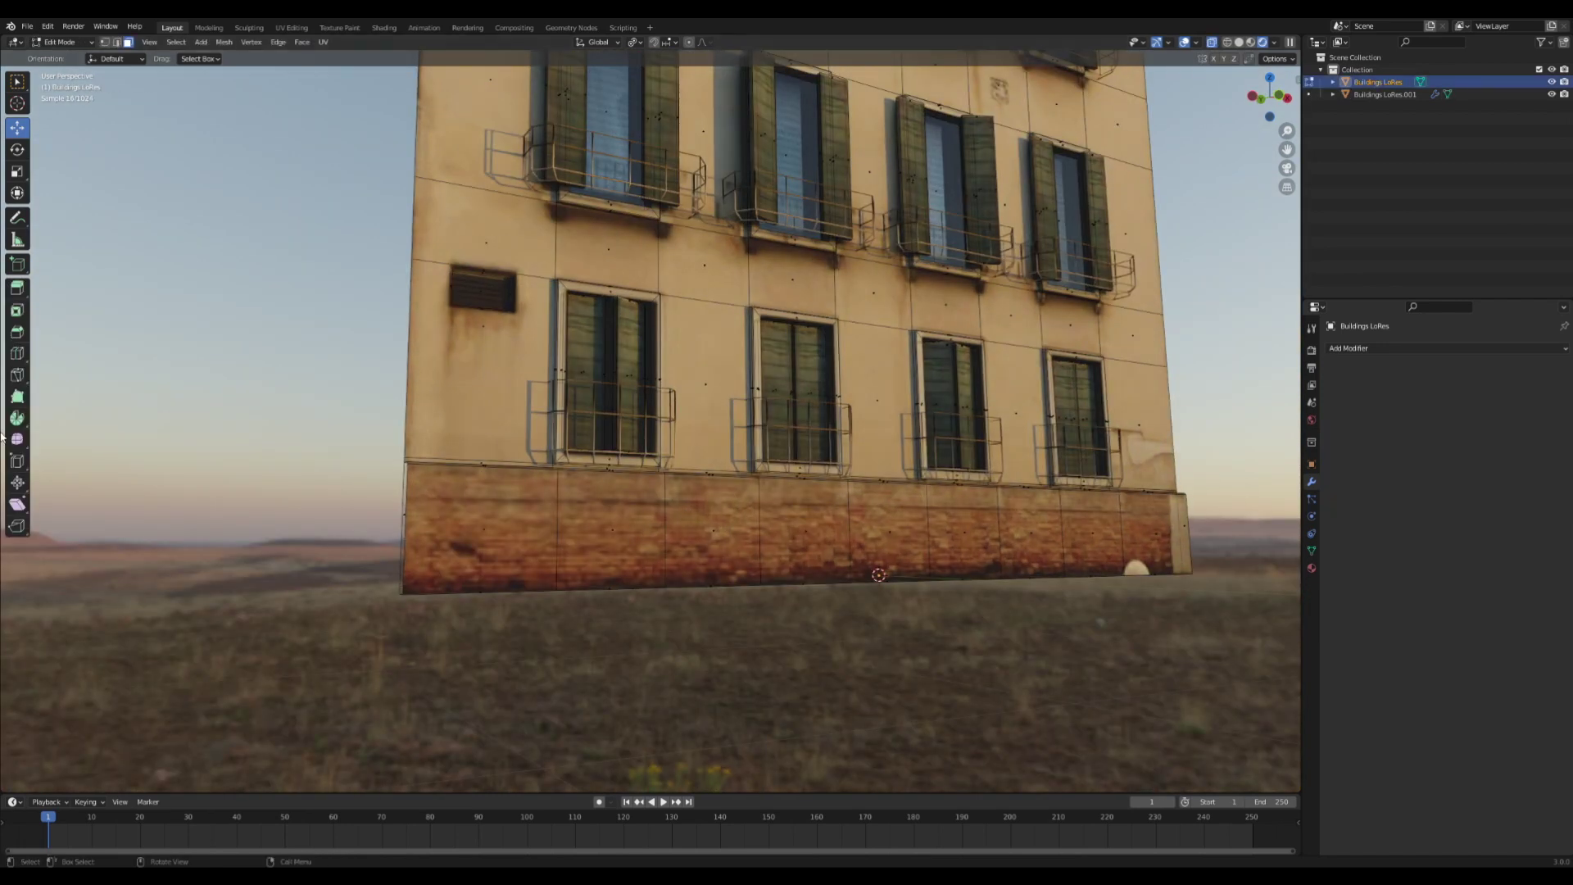
pyautogui.click(17, 354)
pyautogui.moveTo(482, 466); pyautogui.dragTo(421, 464)
pyautogui.hotkey('ctrl', 'z')
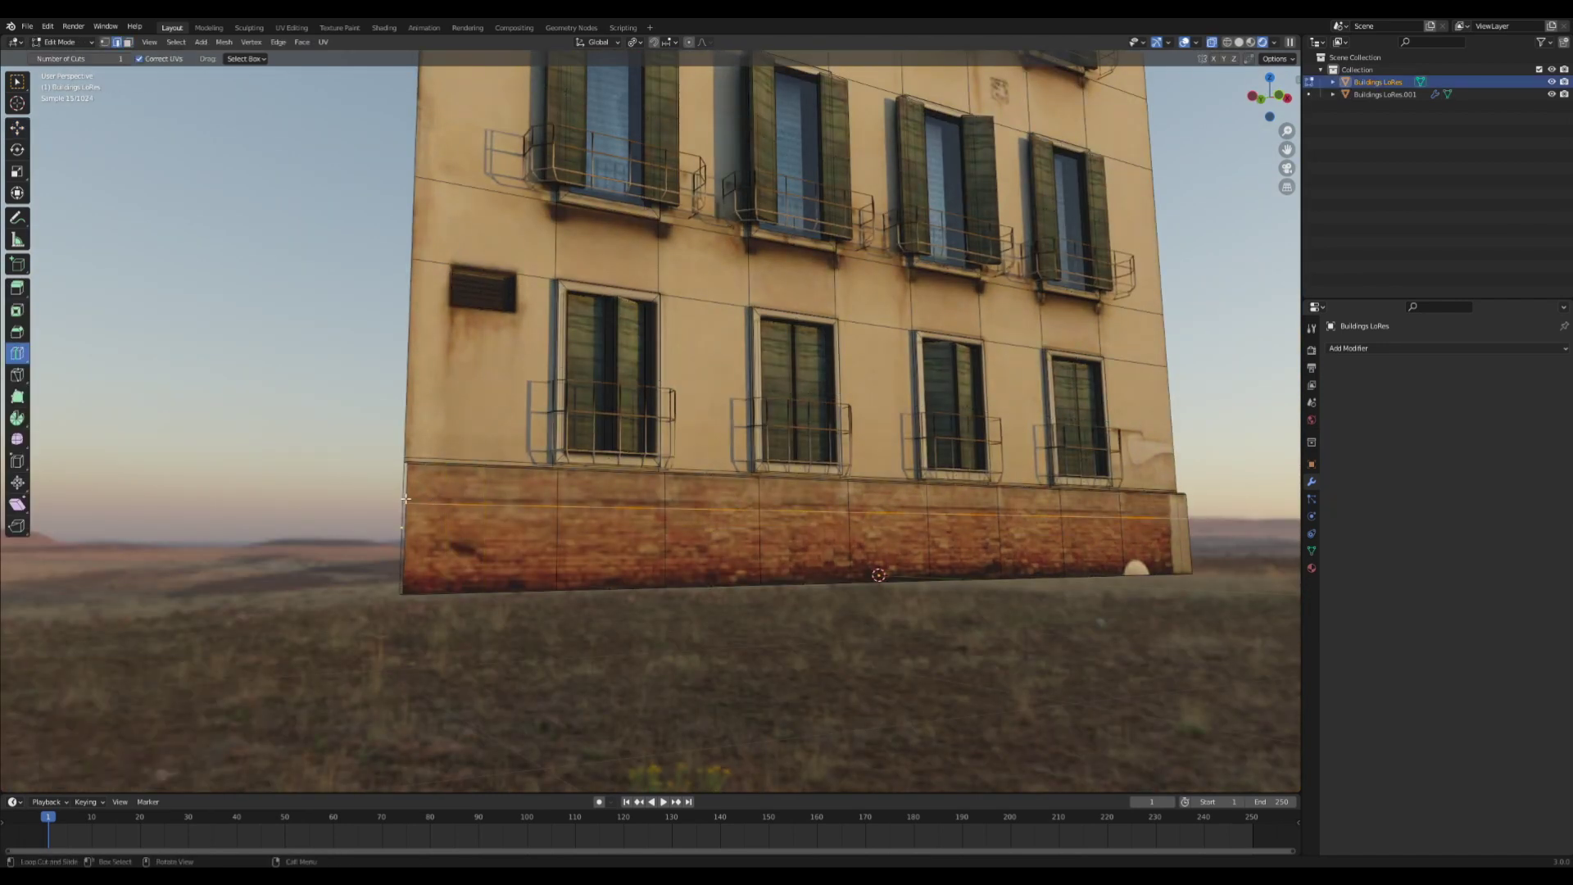
pyautogui.hotkey('ctrl', 'z')
pyautogui.hotkey('ctrl', 'z')
# Add a horizontal loop cut to the brick base close to its upper edge and return to face selection.
pyautogui.moveTo(408, 530); pyautogui.dragTo(408, 497)
pyautogui.click(14, 127)
pyautogui.click(129, 41)
pyautogui.moveTo(459, 500); pyautogui.dragTo(524, 533, button='middle')
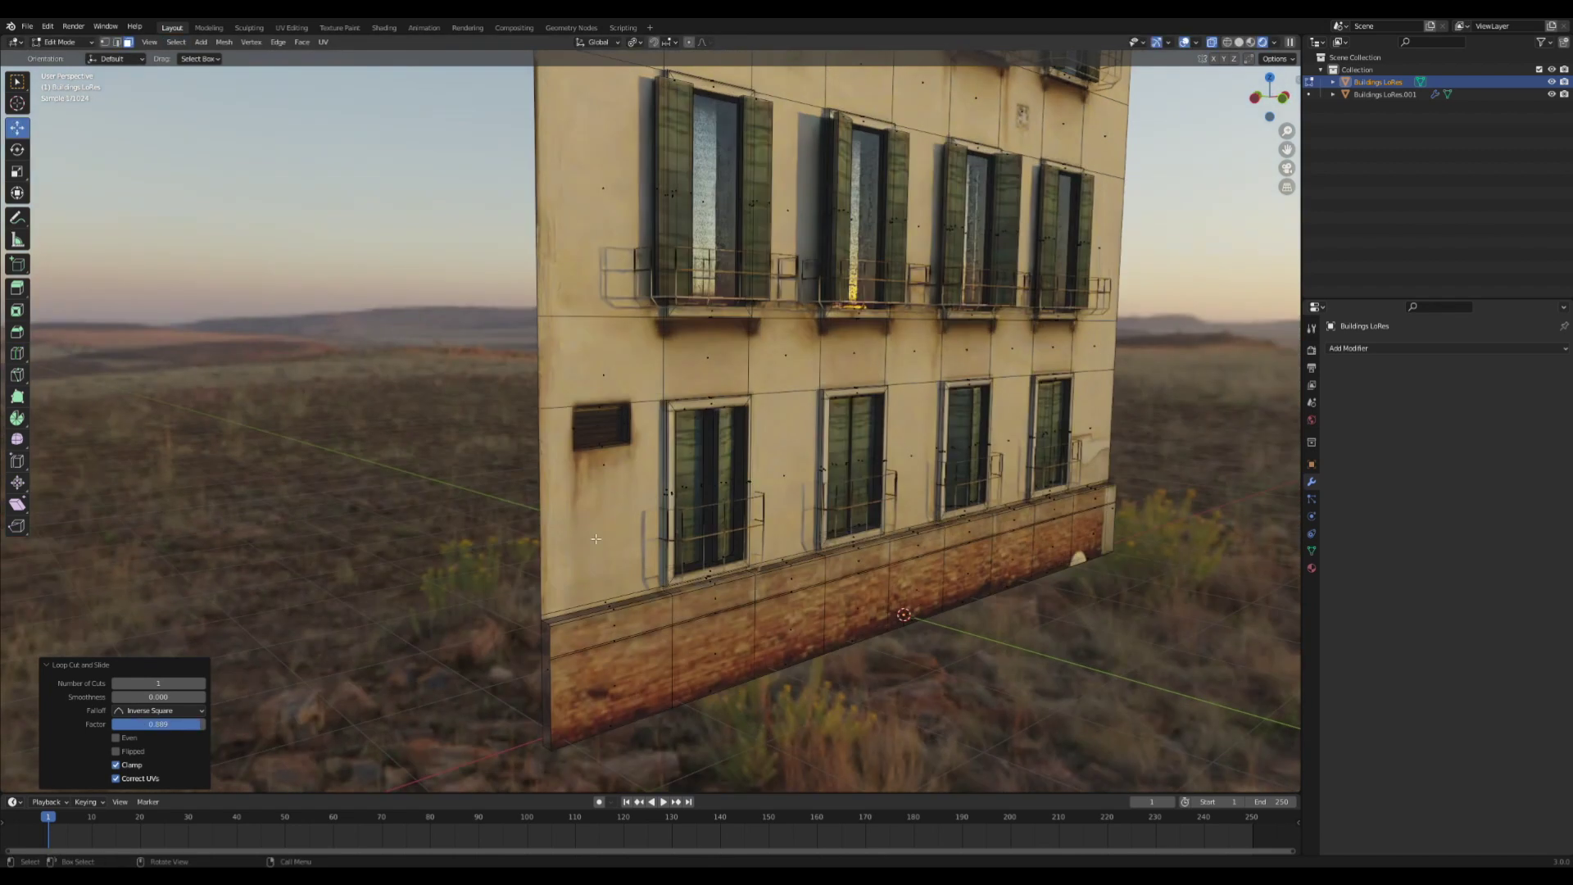
# Try to move the narrow strip of faces running along the top of the brick base.
pyautogui.click(610, 627)
pyautogui.keyDown('ctrl'); pyautogui.click(1099, 507); pyautogui.keyUp('ctrl')
pyautogui.moveTo(886, 538); pyautogui.dragTo(889, 560)
pyautogui.hotkey('ctrl', 'z')
# Leave Edit Mode, save the file and check the building from the other side.
pyautogui.press('Tab')
pyautogui.scroll(-2, 922, 543)
pyautogui.hotkey('ctrl', 's')
pyautogui.moveTo(1024, 540); pyautogui.dragTo(945, 493, button='middle')
pyautogui.moveTo(1110, 533); pyautogui.dragTo(905, 477, button='middle')
pyautogui.press('Tab')
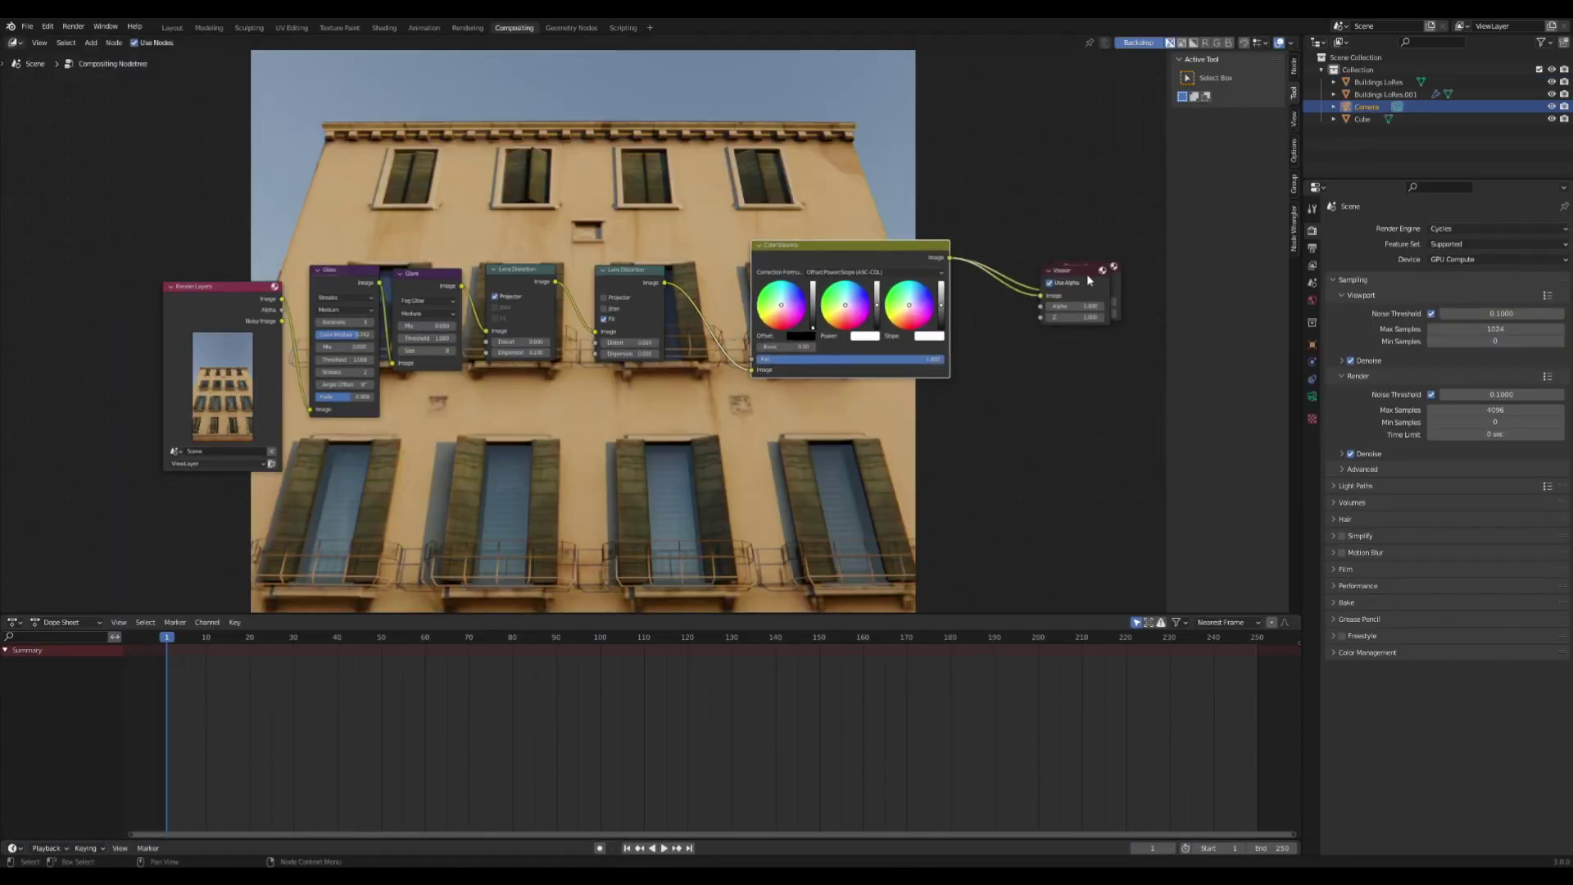
# Move the Viewer node clear of the Composite node, then raise the second Lens Distortion node's Dispersion and set its Distort to 0.110.
pyautogui.moveTo(1089, 282); pyautogui.dragTo(1123, 209)
pyautogui.scroll(-3, 676, 288)
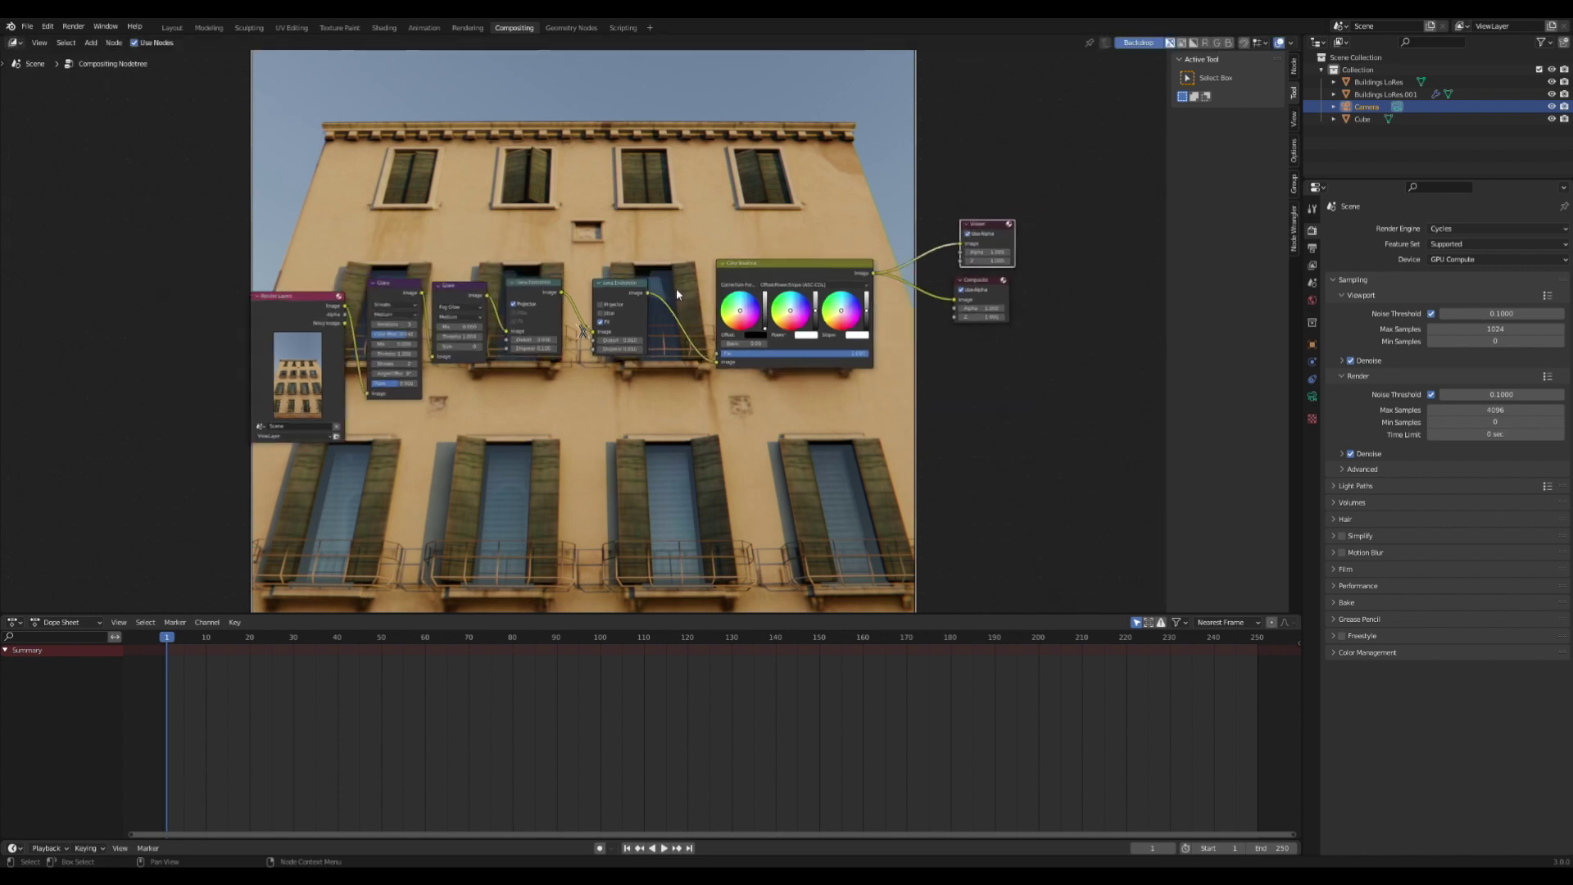
pyautogui.scroll(4, 670, 355)
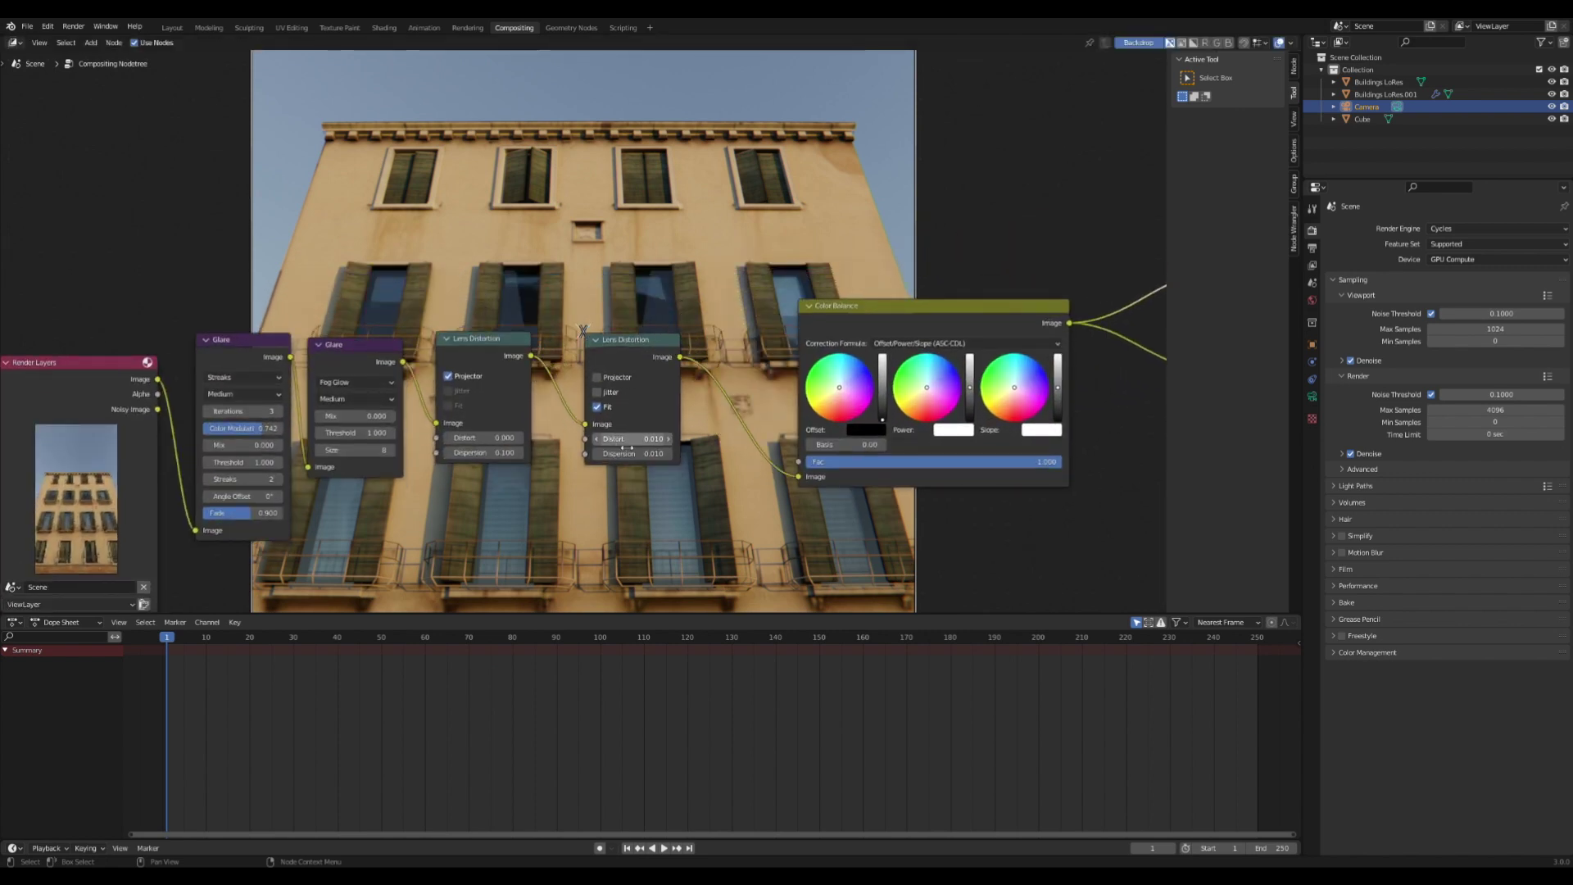
pyautogui.click(671, 453)
pyautogui.click(669, 441)
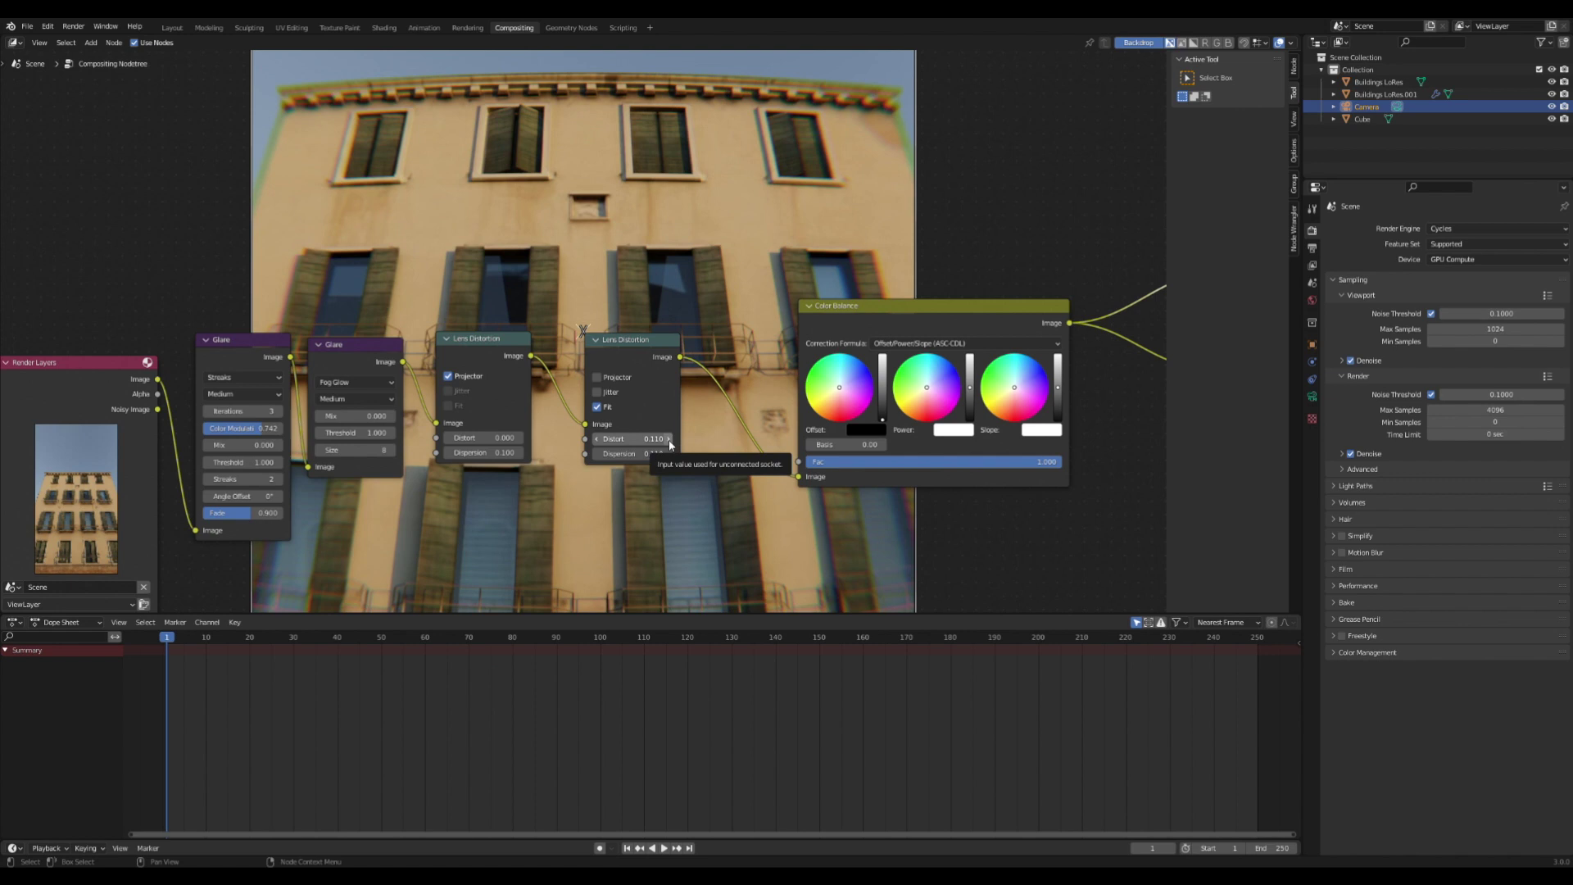